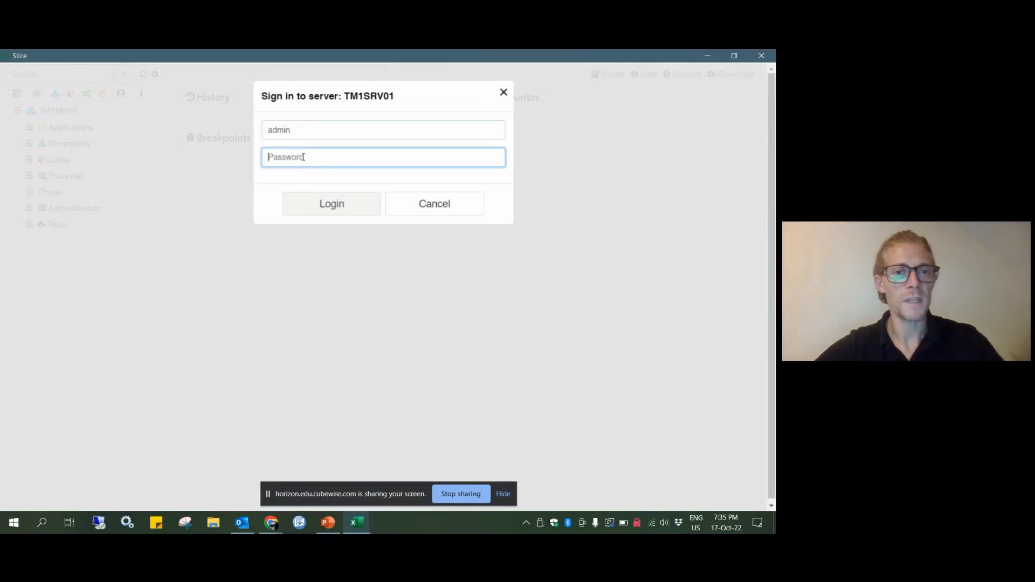
Enter the admin account's password and sign in to the TM1SRV01 server
text(••)
key(Return)
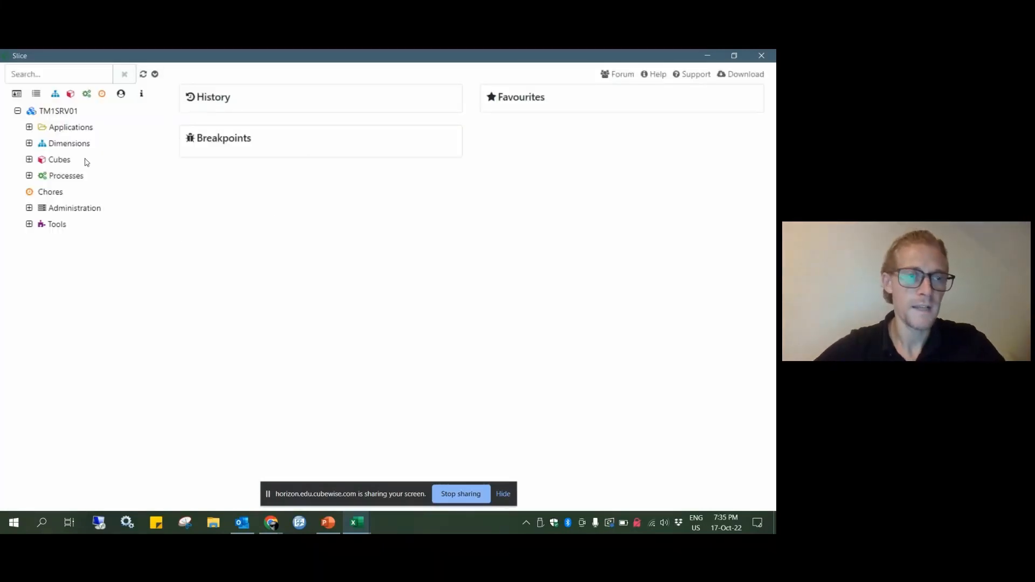
Expand the Listing Analysis cube in the server tree down to the hierarchies of its Listing dimension
click(30, 159)
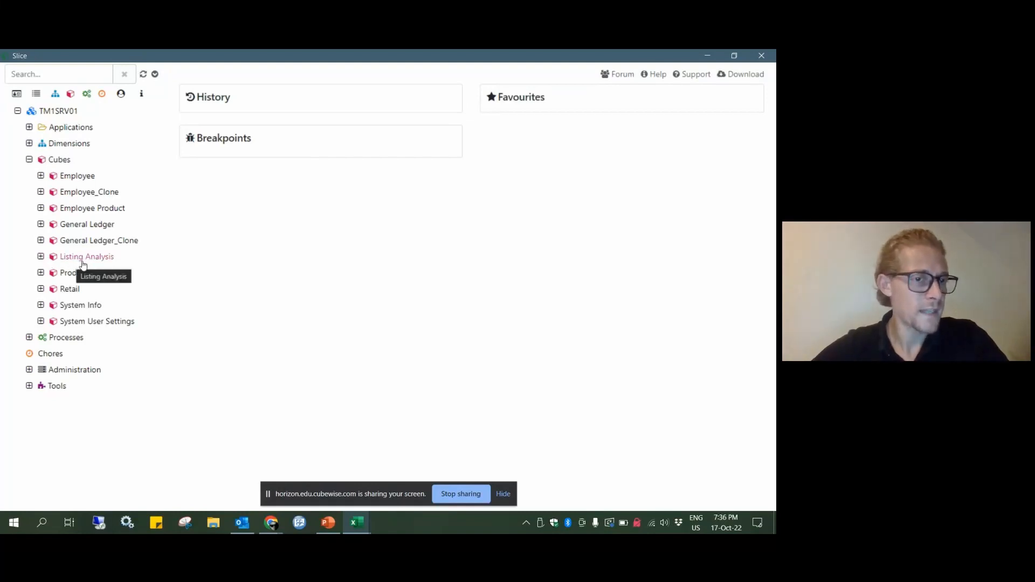
click(40, 257)
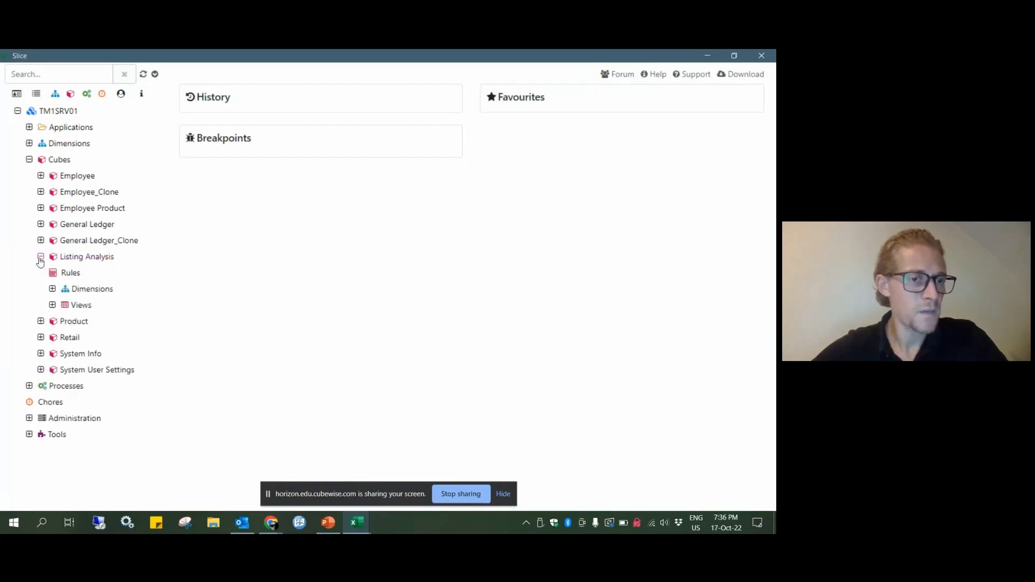
click(53, 290)
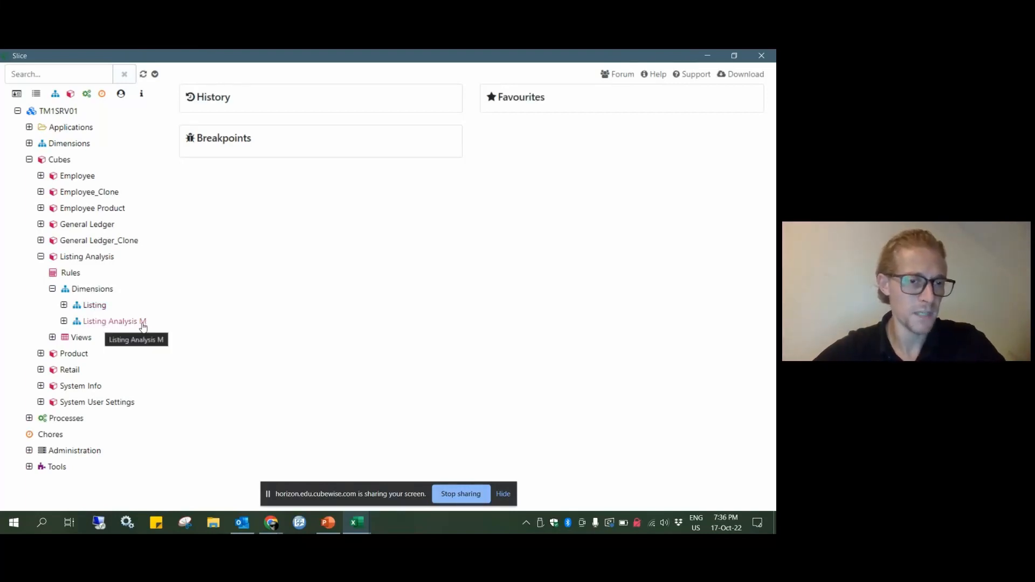
click(63, 306)
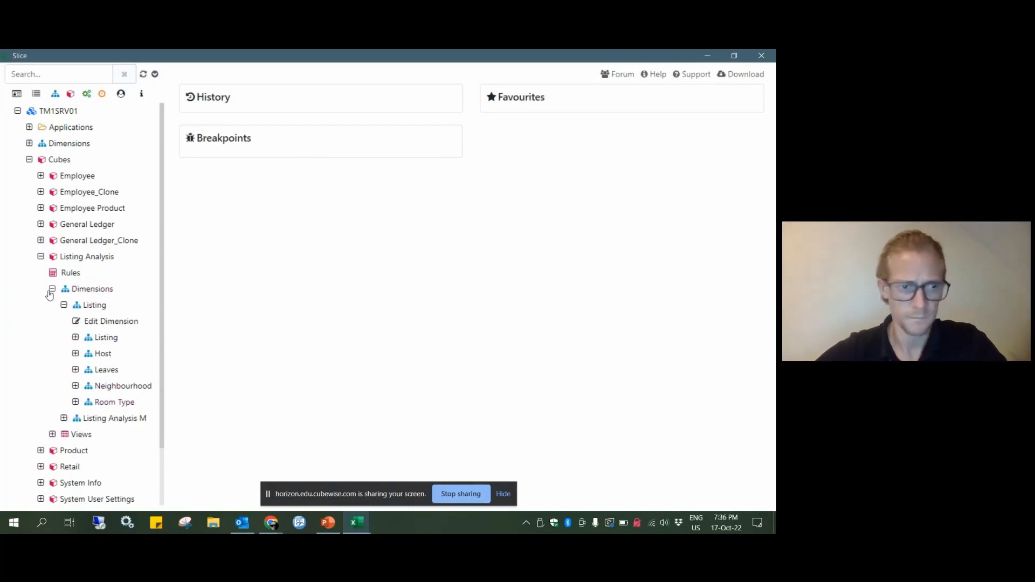
Open the Listing Analysis cube with the MDX1 view and expand the Hotel room element
click(85, 262)
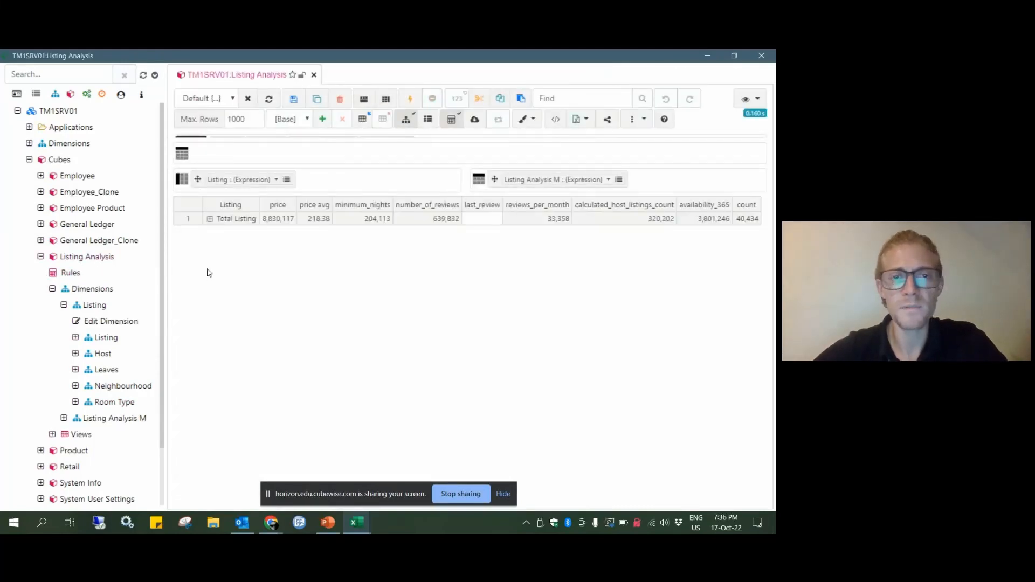
click(224, 100)
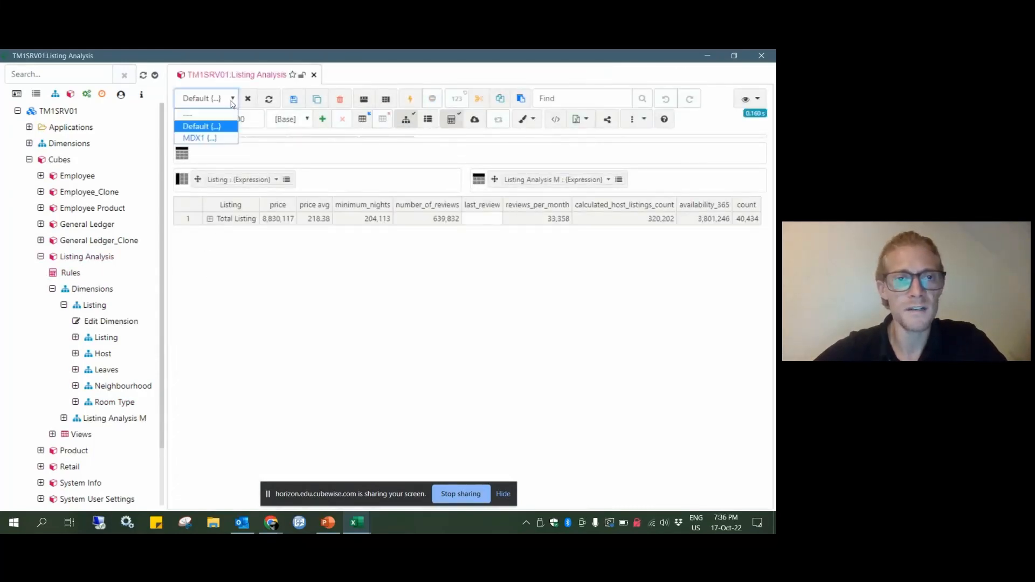
click(198, 140)
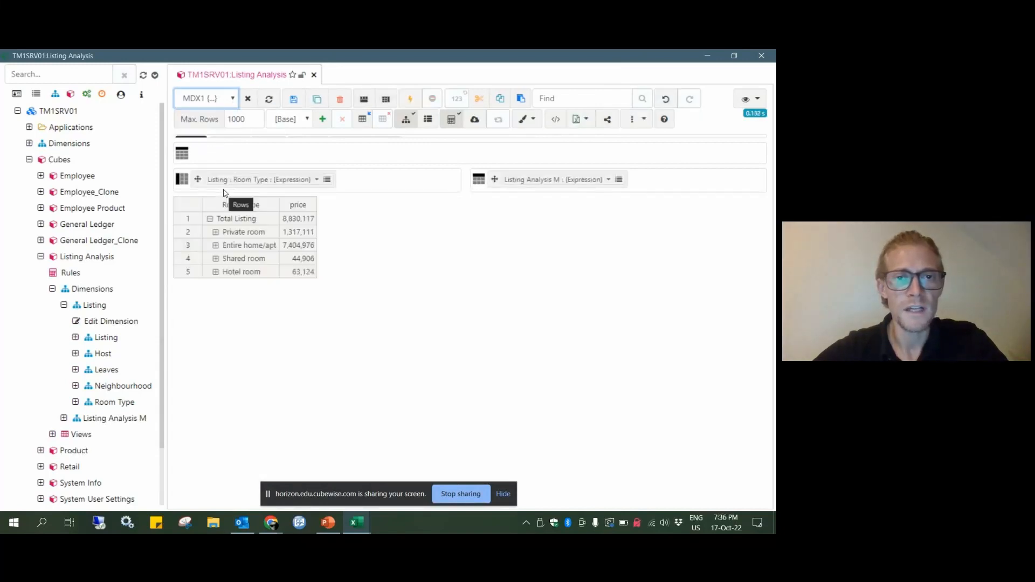
click(216, 272)
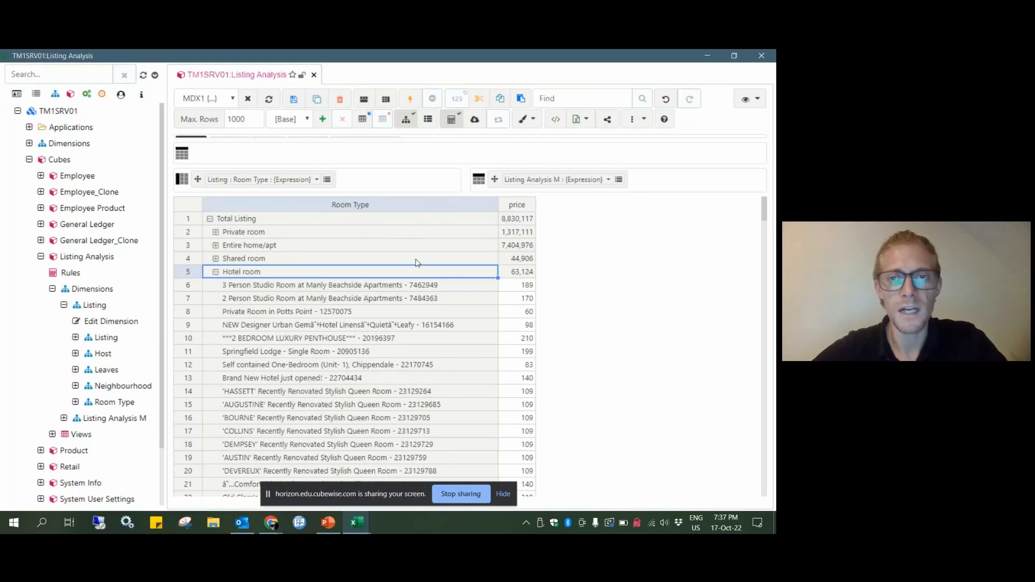
Try the Arc and Legacy styles on the cube view, and finish with the Plain Black style applied
click(532, 121)
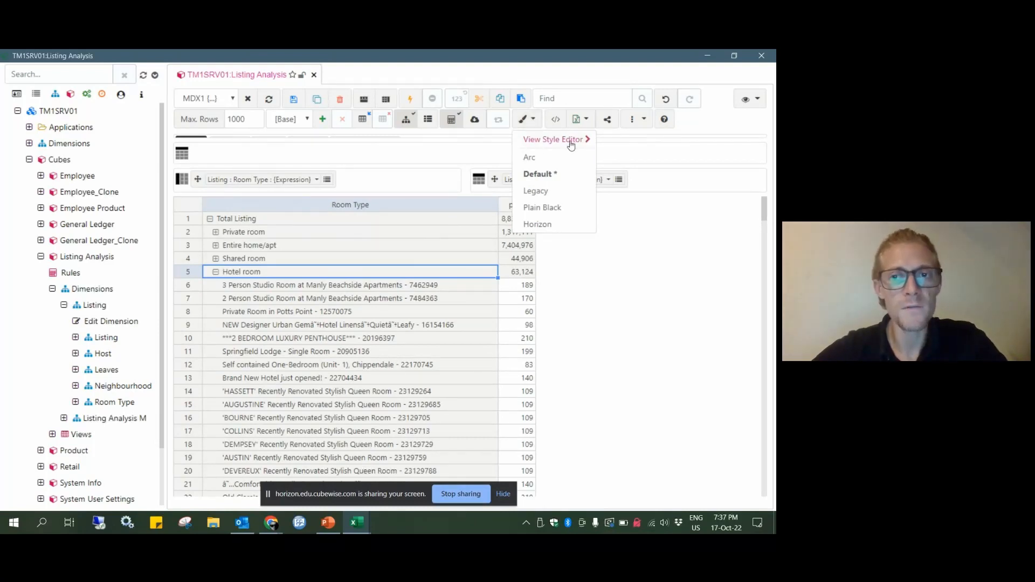
click(533, 162)
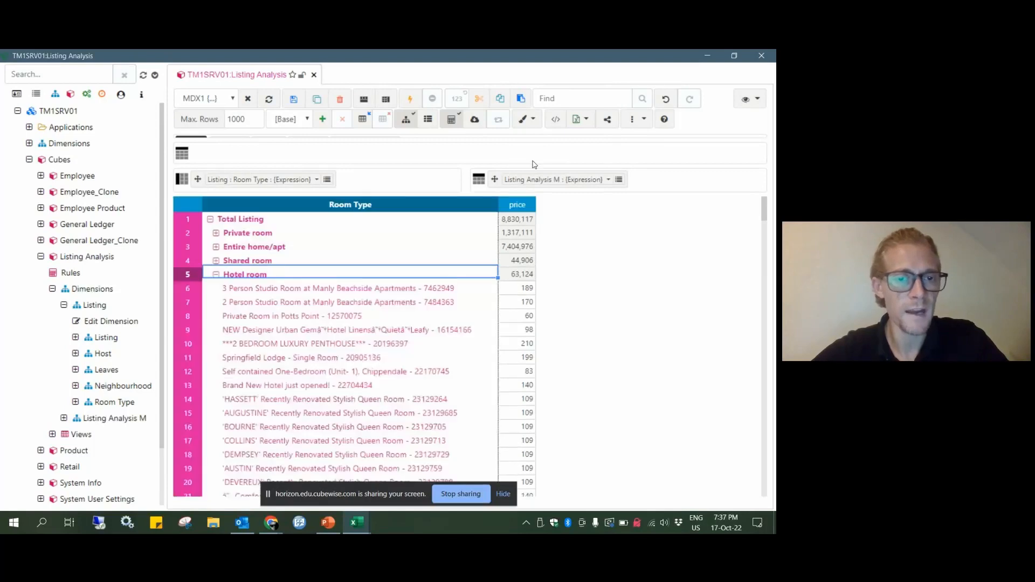
click(527, 119)
click(527, 192)
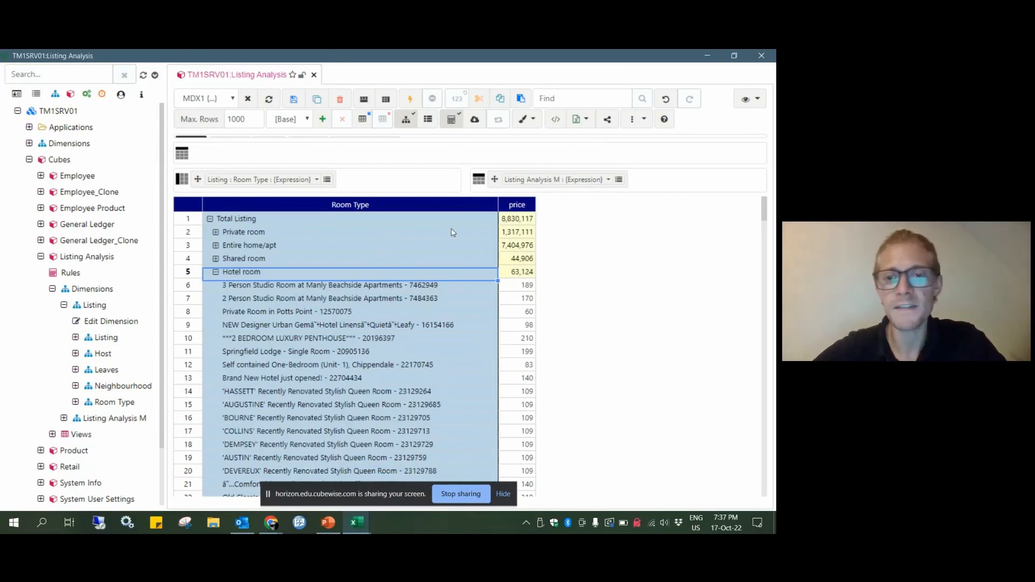
click(531, 128)
click(545, 210)
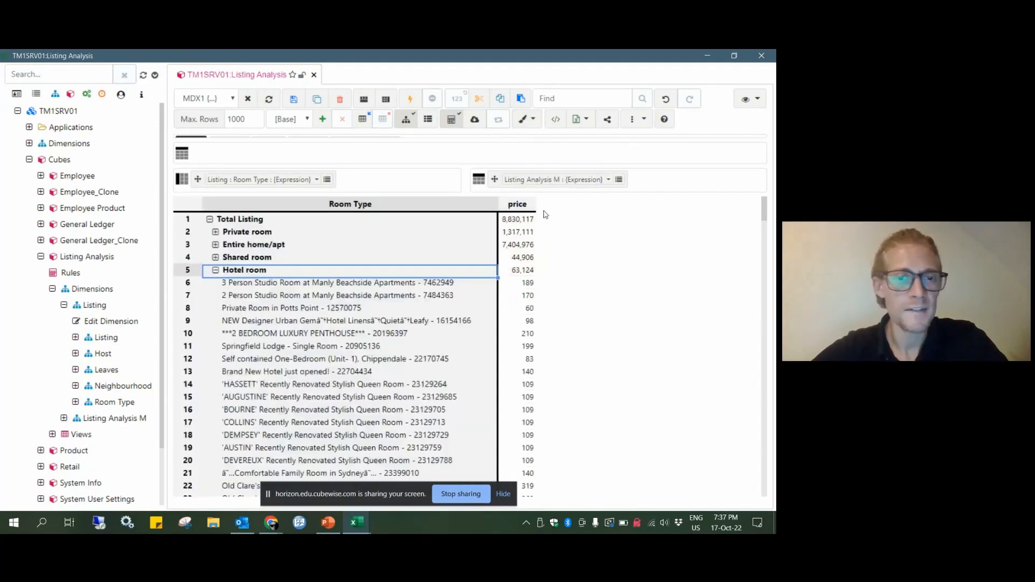
Collapse the Listing Analysis branch, expand Tools in the tree, and open the View Style Editor from the cube view
click(533, 126)
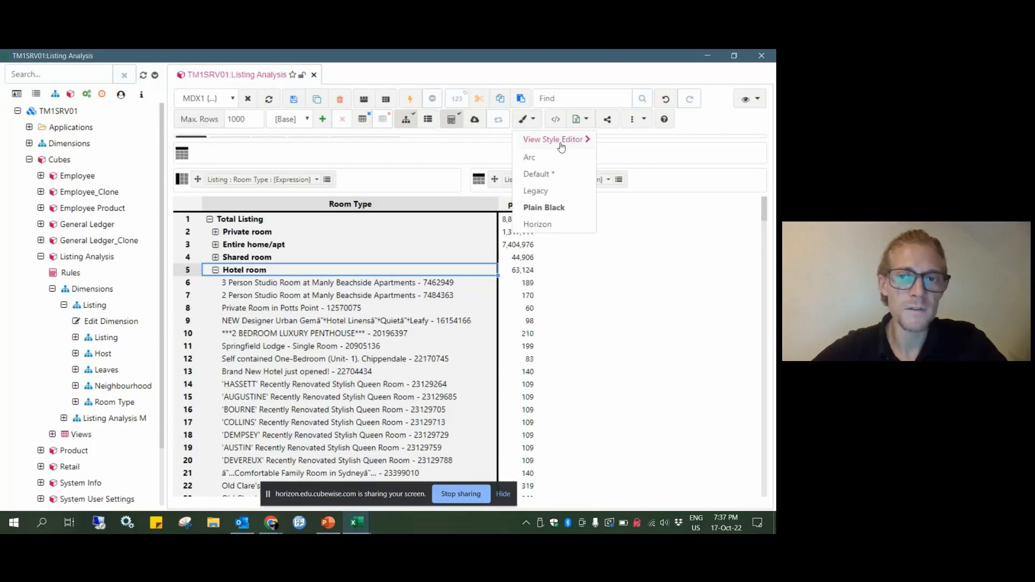
click(53, 289)
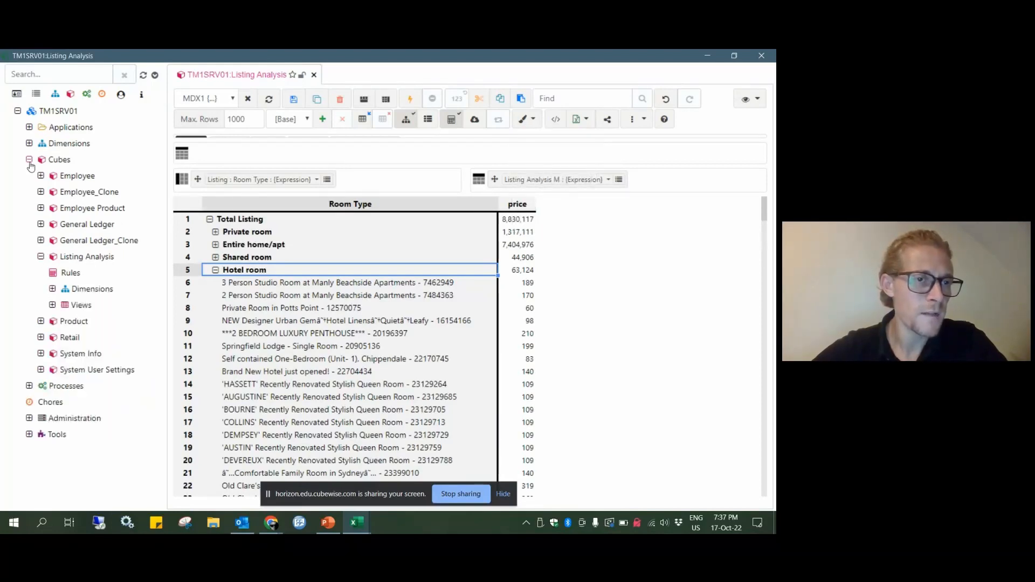
click(41, 257)
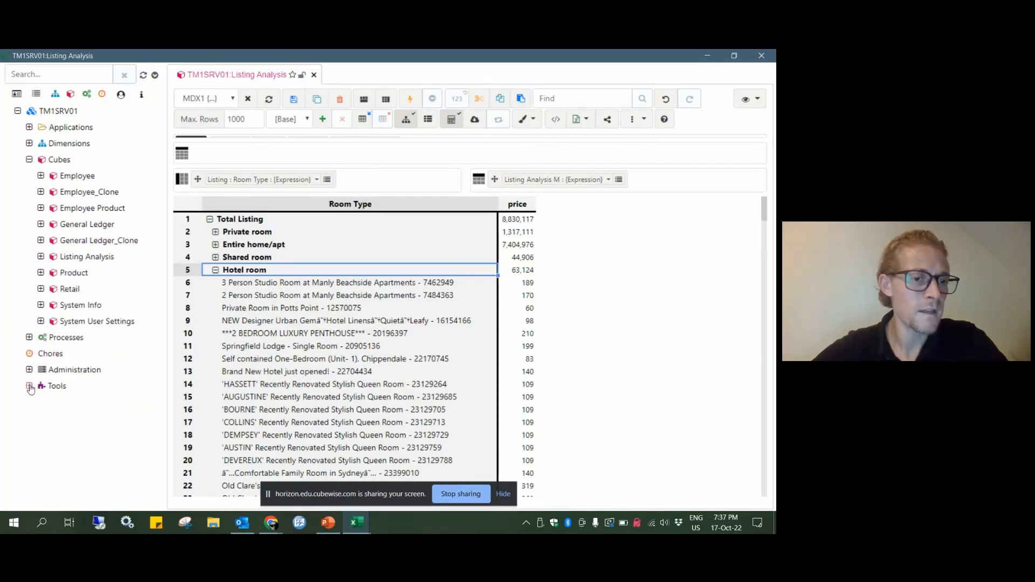
click(30, 385)
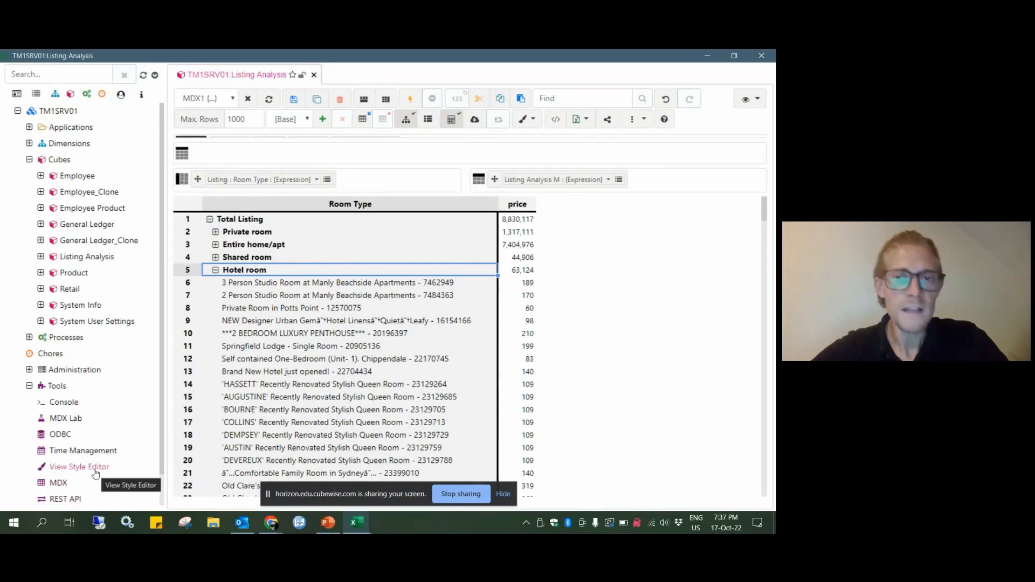
click(531, 119)
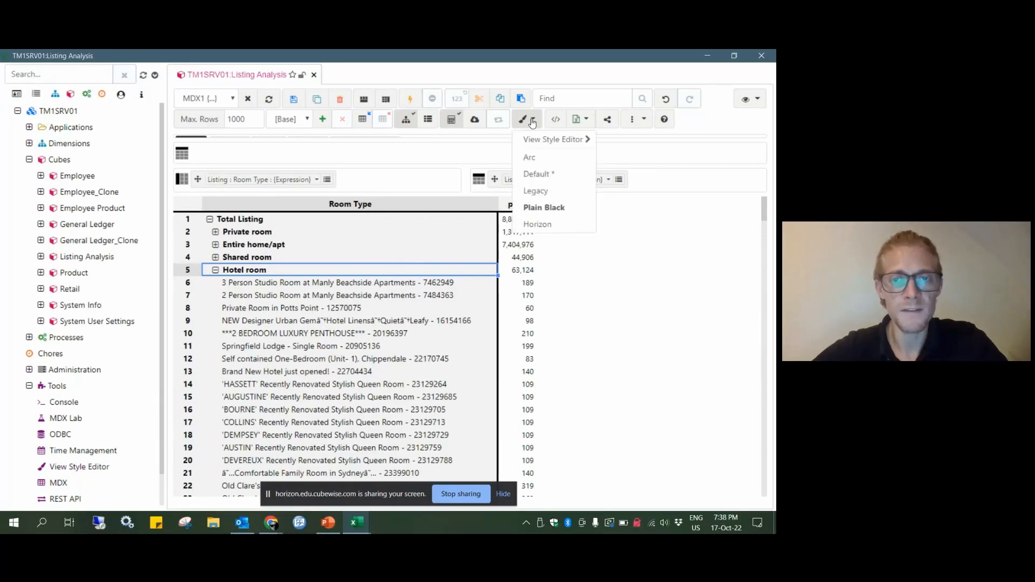
click(551, 141)
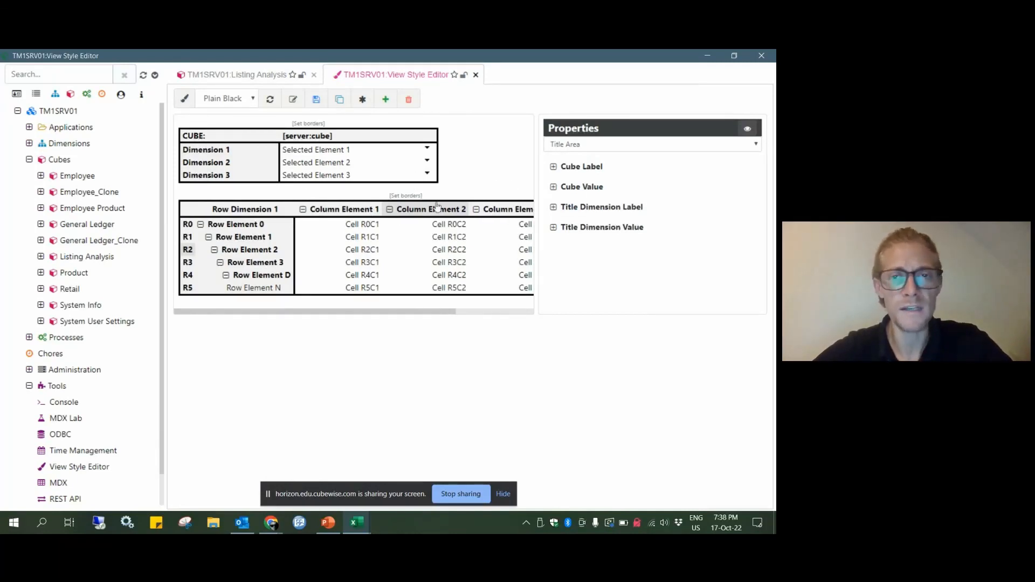
Examine the Title Area's Cube Label properties in the Plain Black style, including background colour, text colour, font and font size options
click(635, 148)
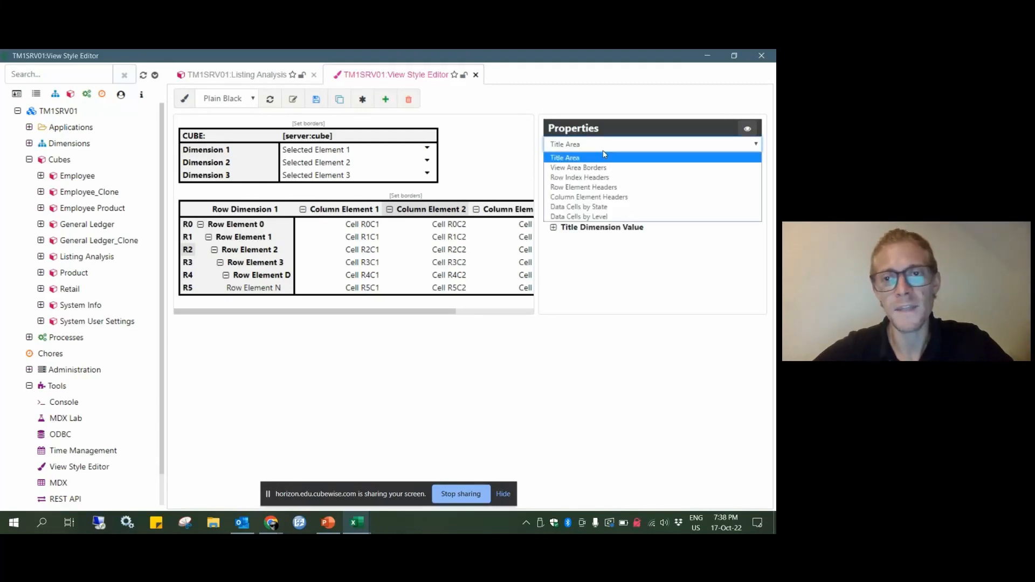
click(575, 158)
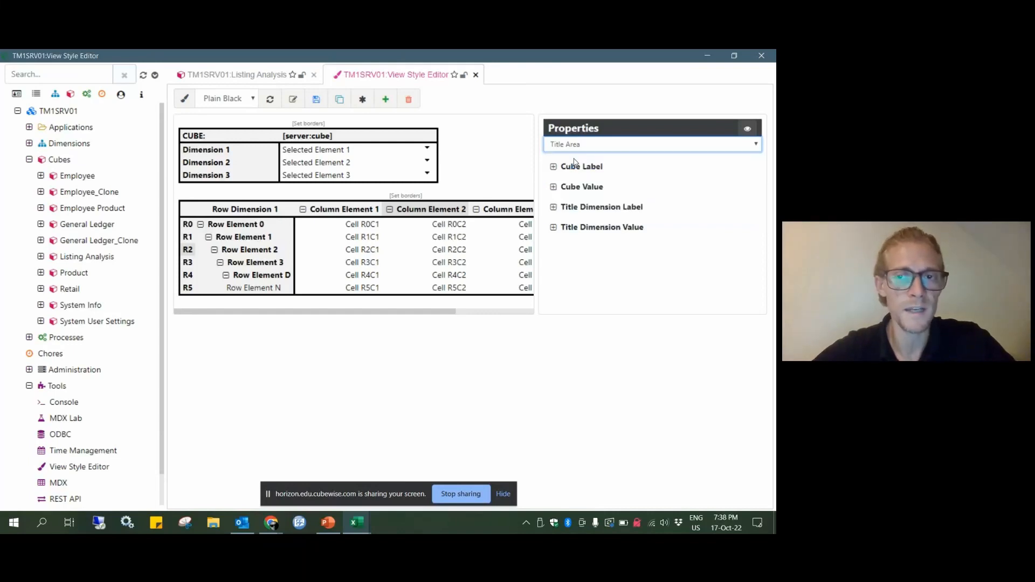
click(553, 166)
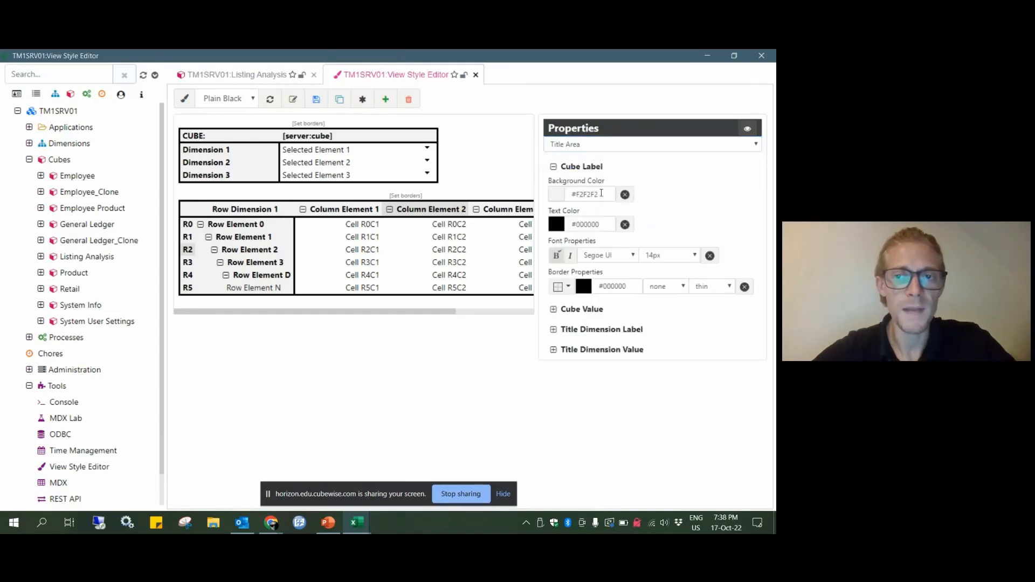
click(602, 195)
click(688, 187)
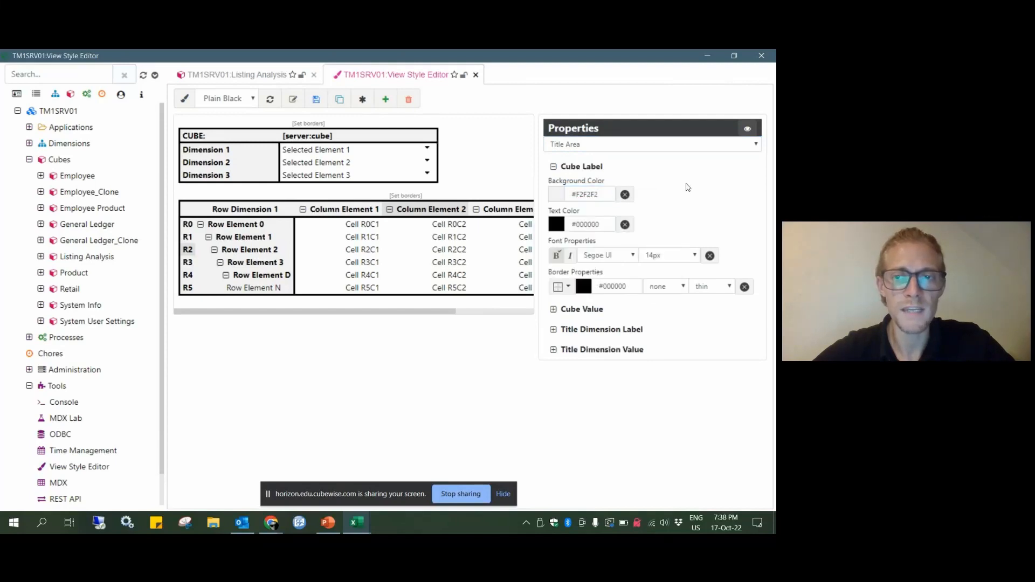
click(610, 225)
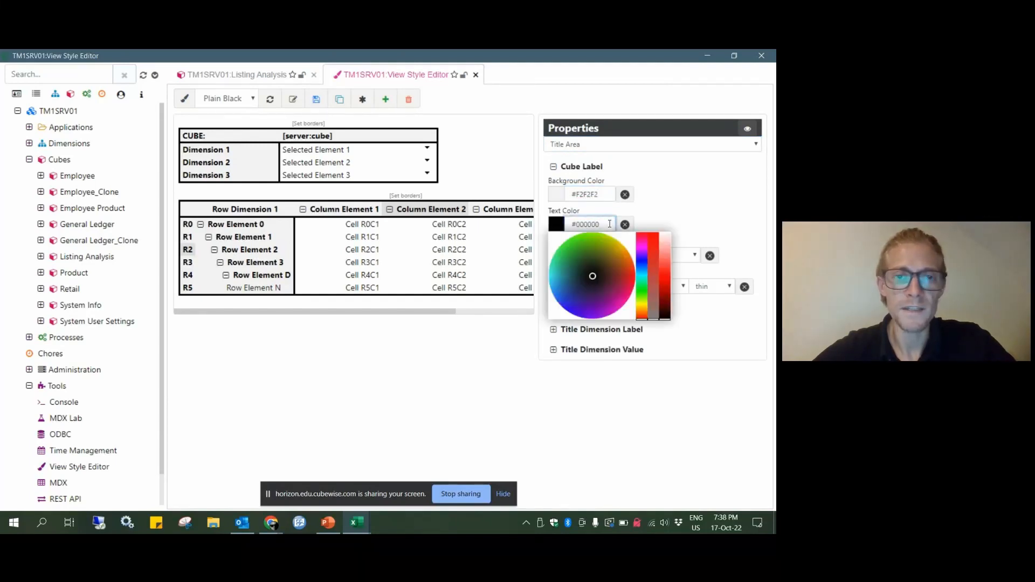
click(664, 211)
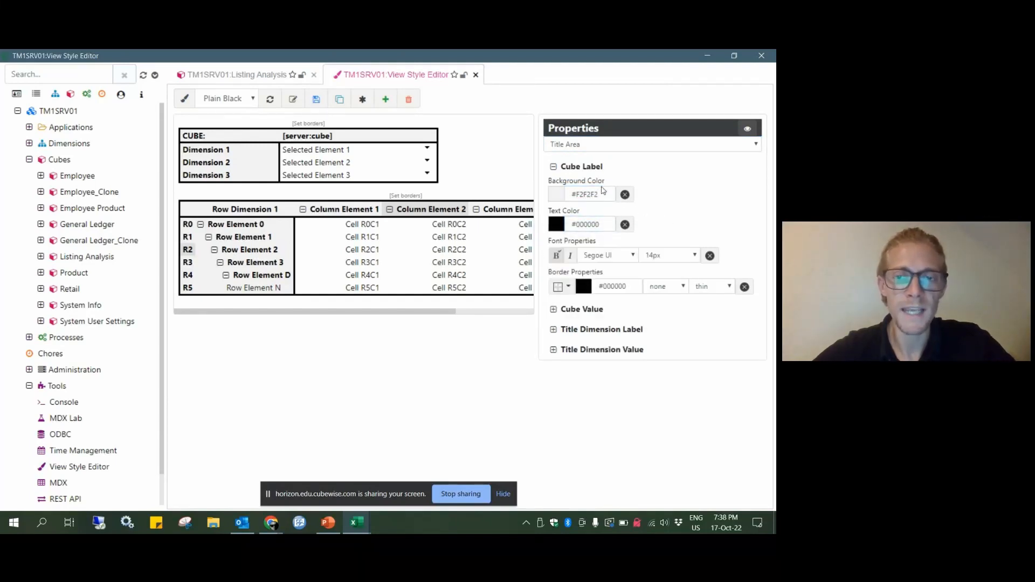
click(633, 255)
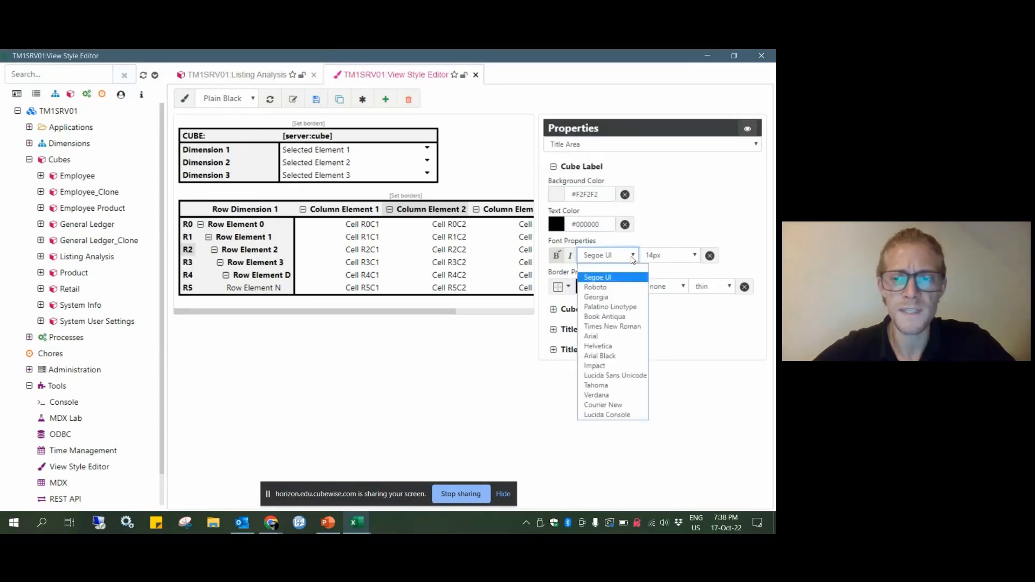
click(689, 257)
click(691, 217)
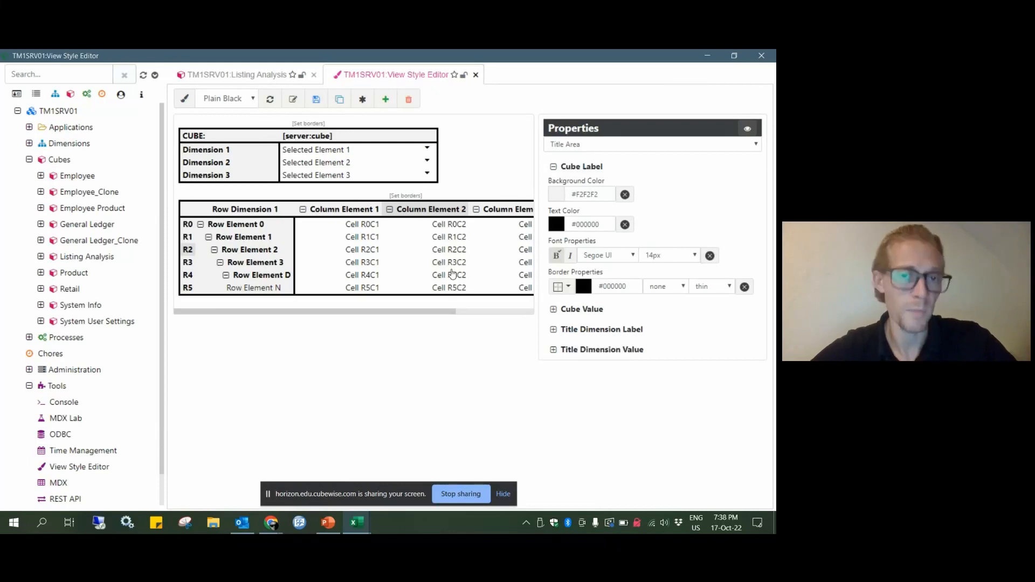
Load the Horizon style in the editor and show the properties of Row Element Level 2 and Row Element Level 3
click(253, 98)
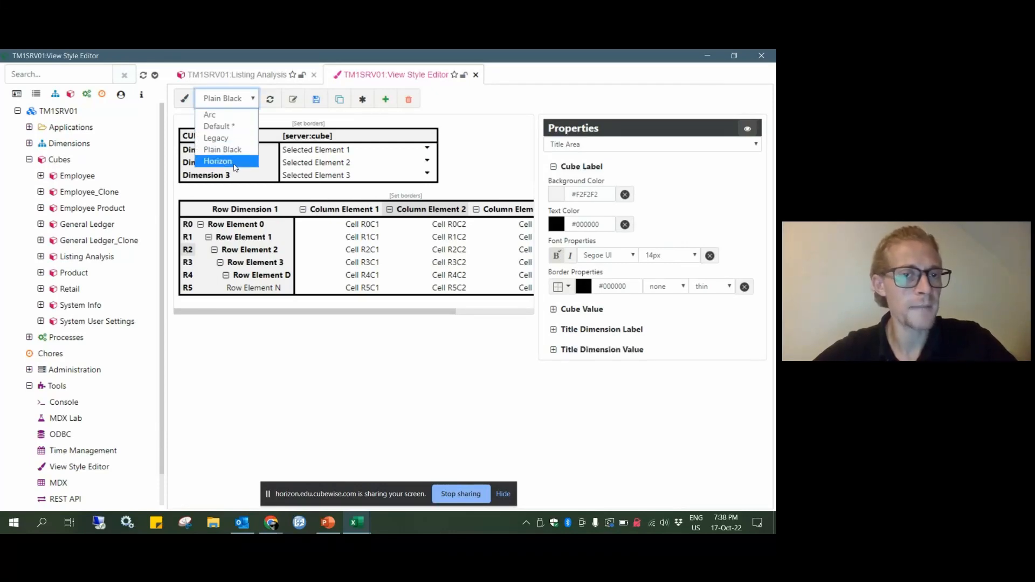
click(236, 164)
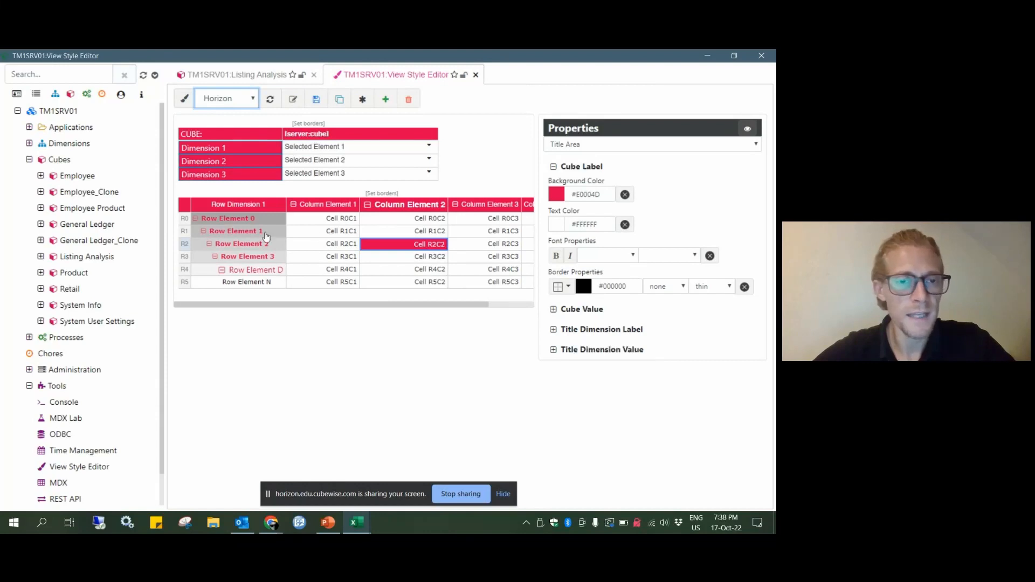
click(237, 249)
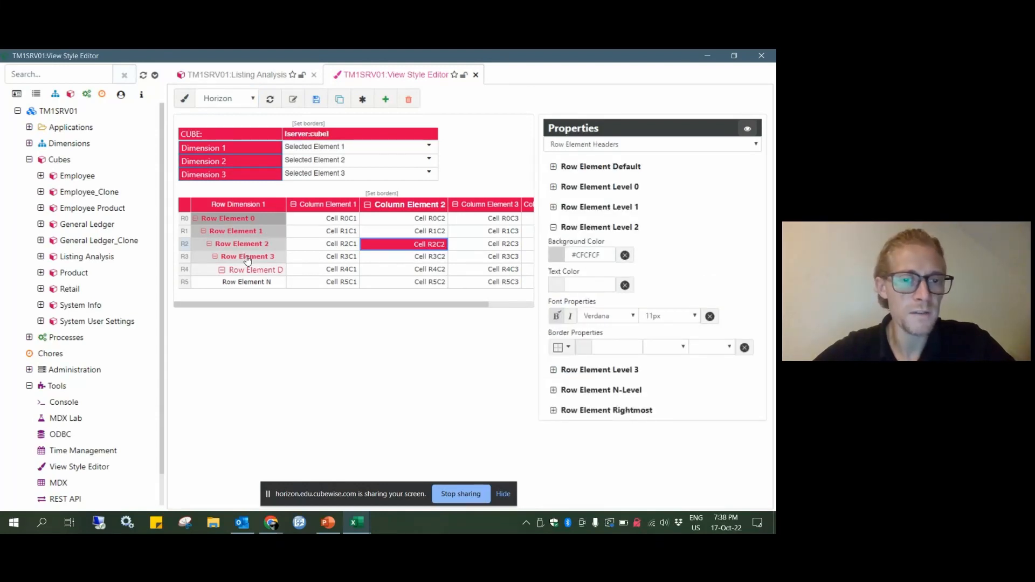
click(248, 260)
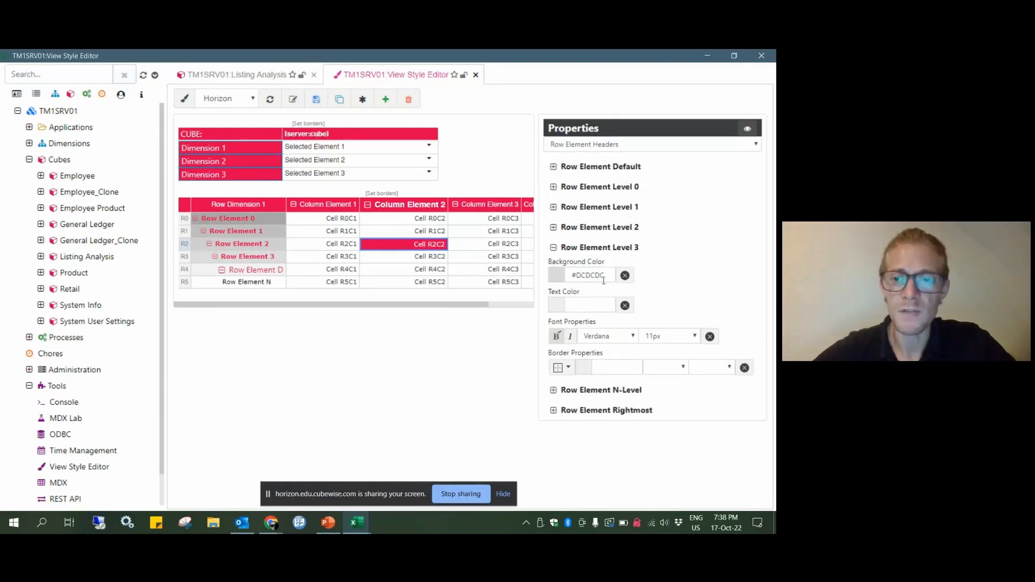
Examine the Cube Value's background colour and text colour settings in the Horizon style's title area
click(306, 134)
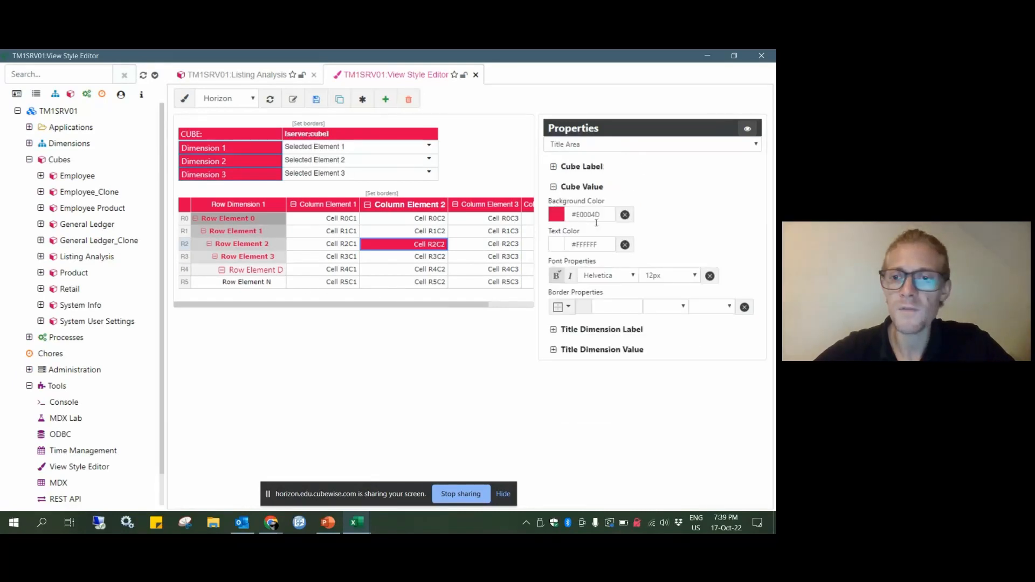
click(606, 216)
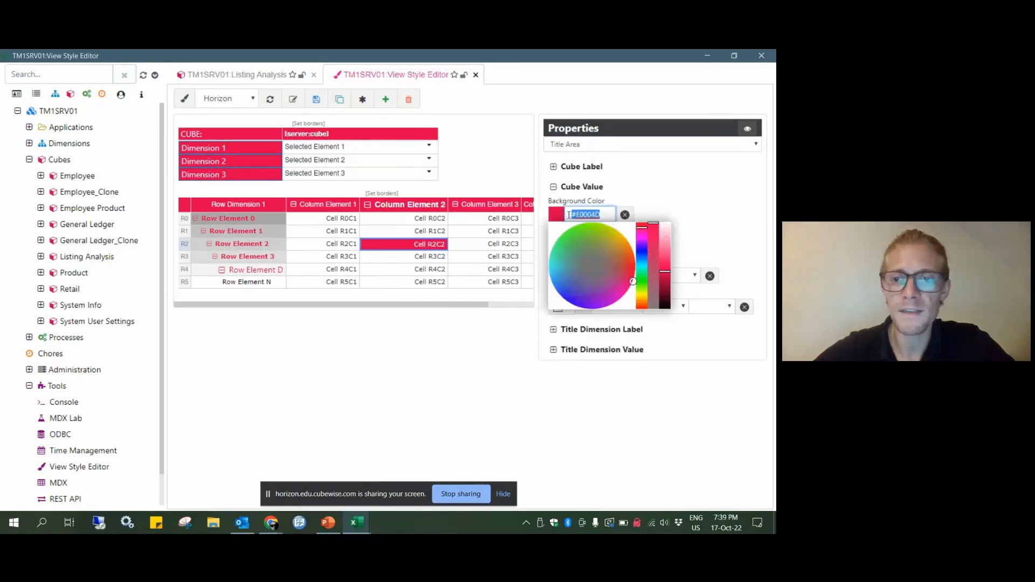
click(705, 209)
click(604, 245)
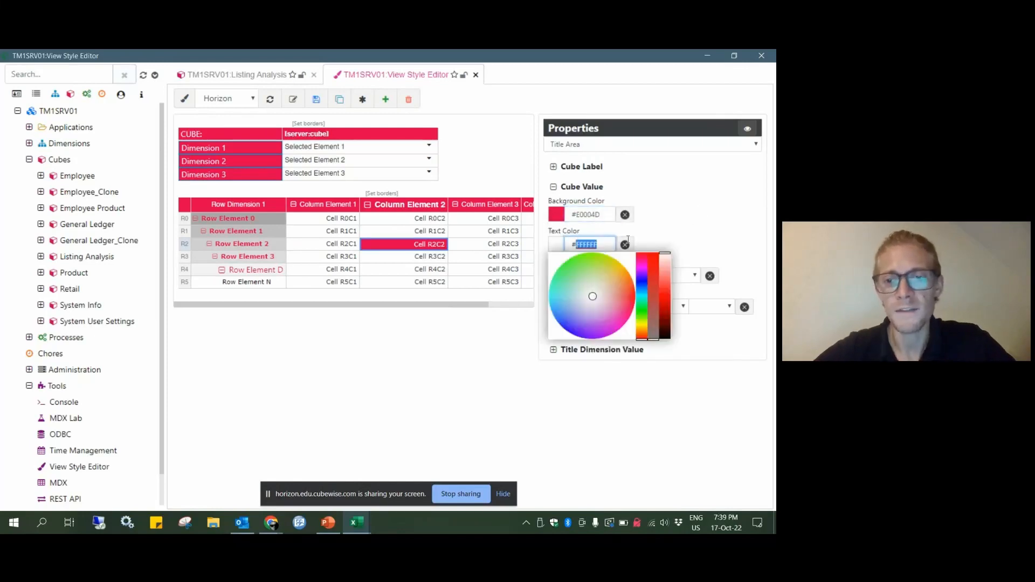
click(696, 228)
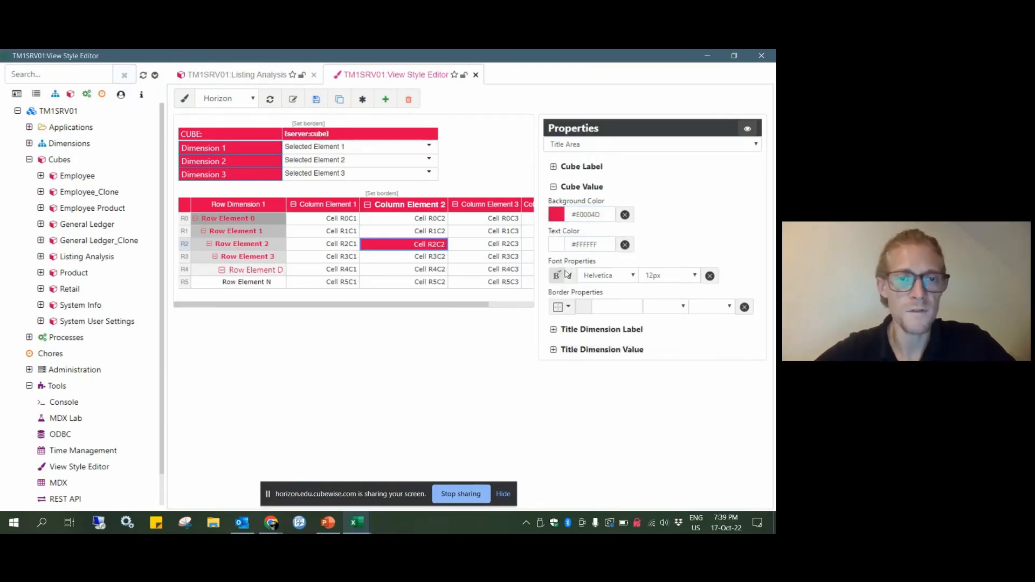
Show the Horizon style's properties for Title Dimension Label and Row Element Level 1
click(598, 146)
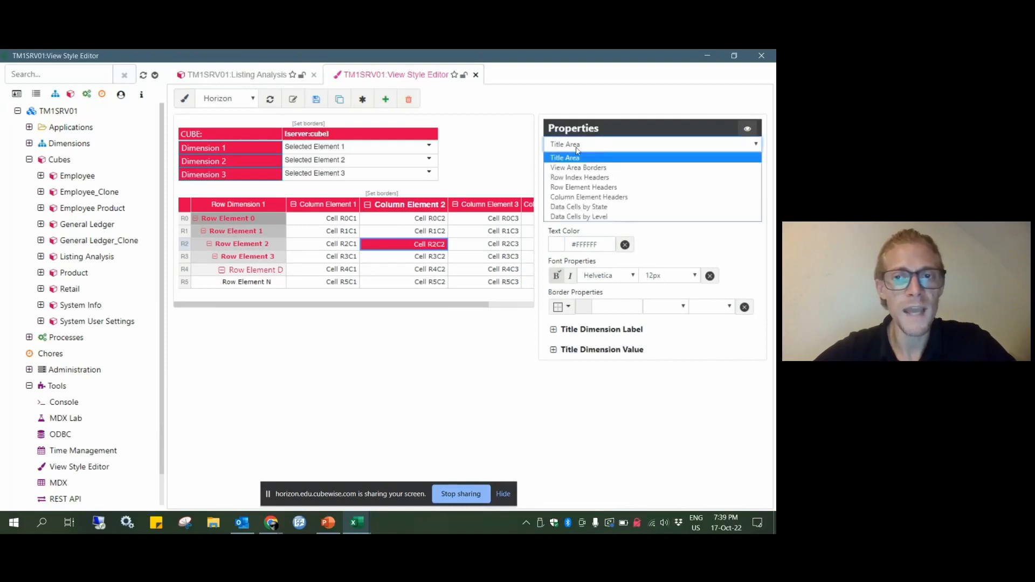
click(492, 152)
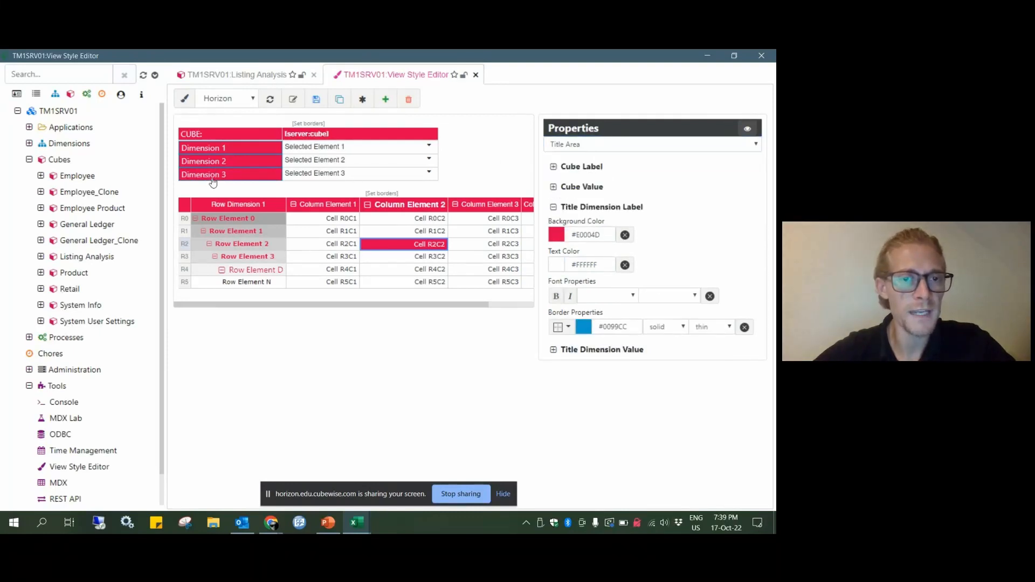
click(229, 233)
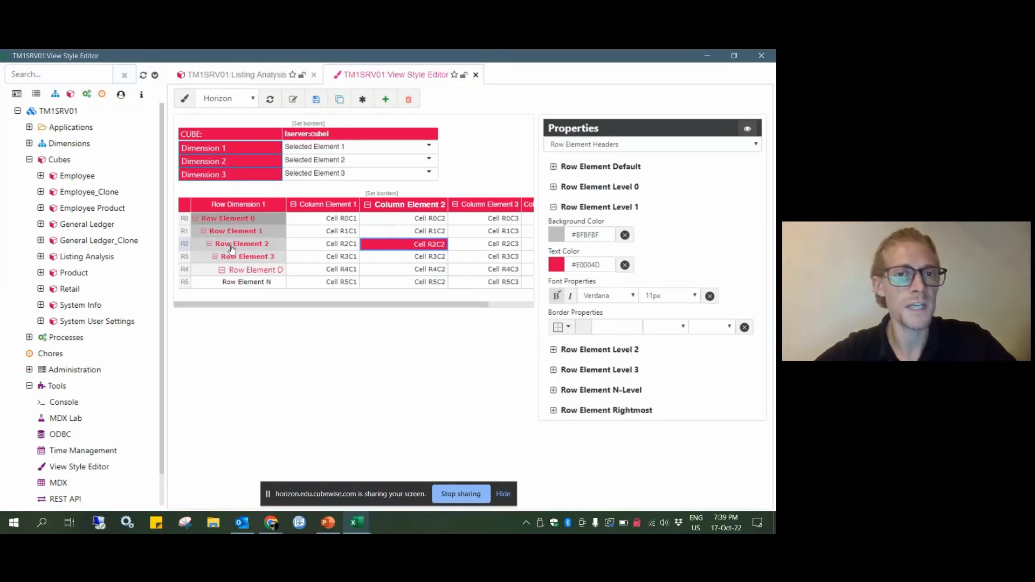
Open the Horizon style's JSON source and look through its column, title and row element definitions
click(294, 101)
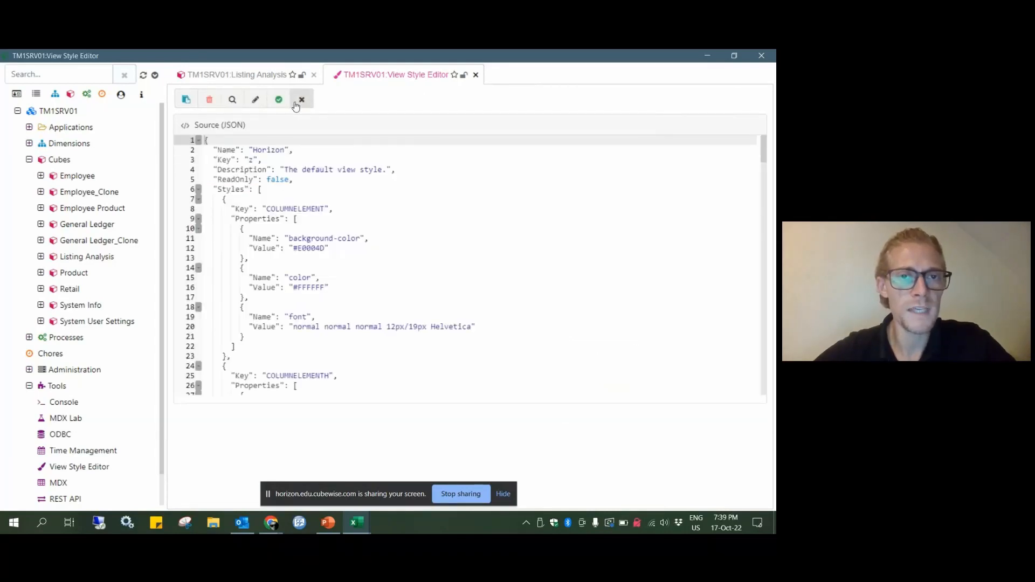
click(311, 184)
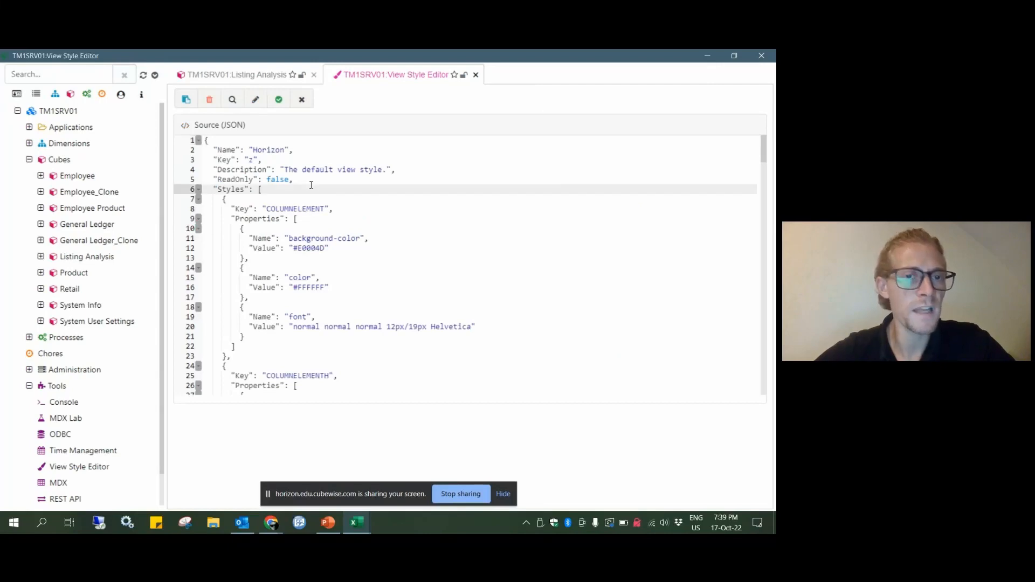
scroll(311, 185, down, 20)
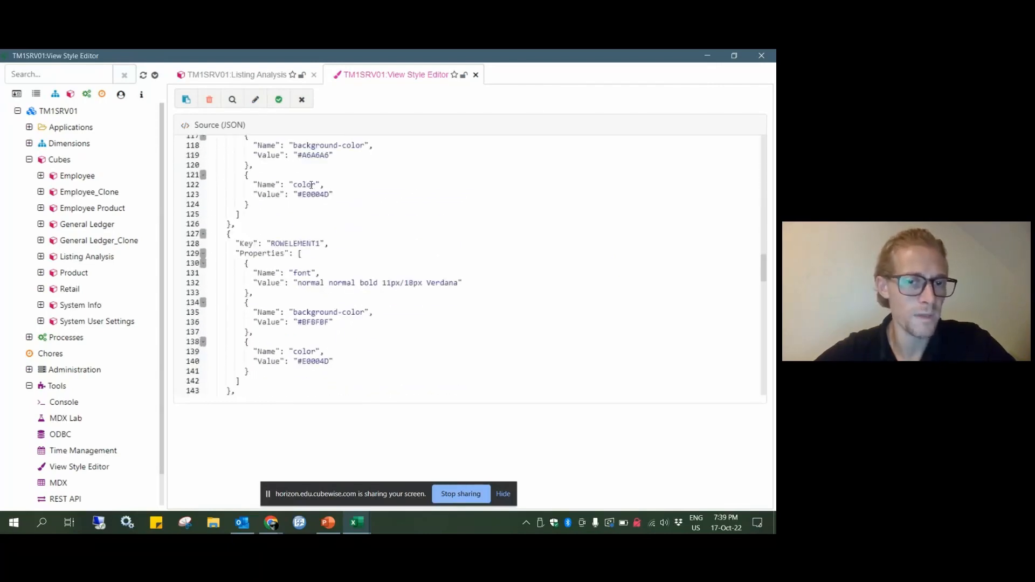
scroll(311, 184, down, 14)
scroll(311, 185, up, 20)
scroll(311, 185, up, 7)
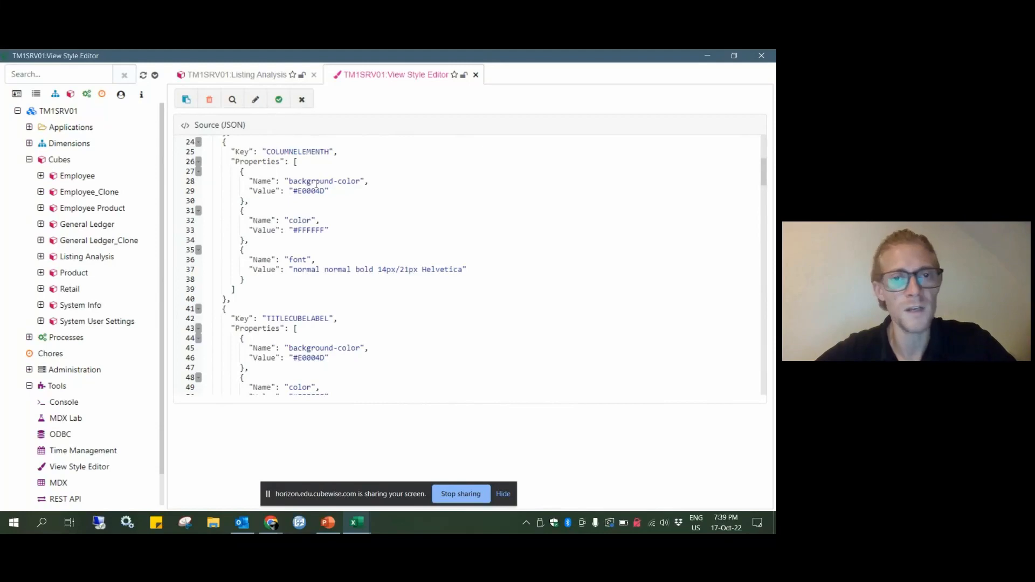
Close the View Style Editor and apply the Horizon style to the Listing Analysis cube view
click(476, 74)
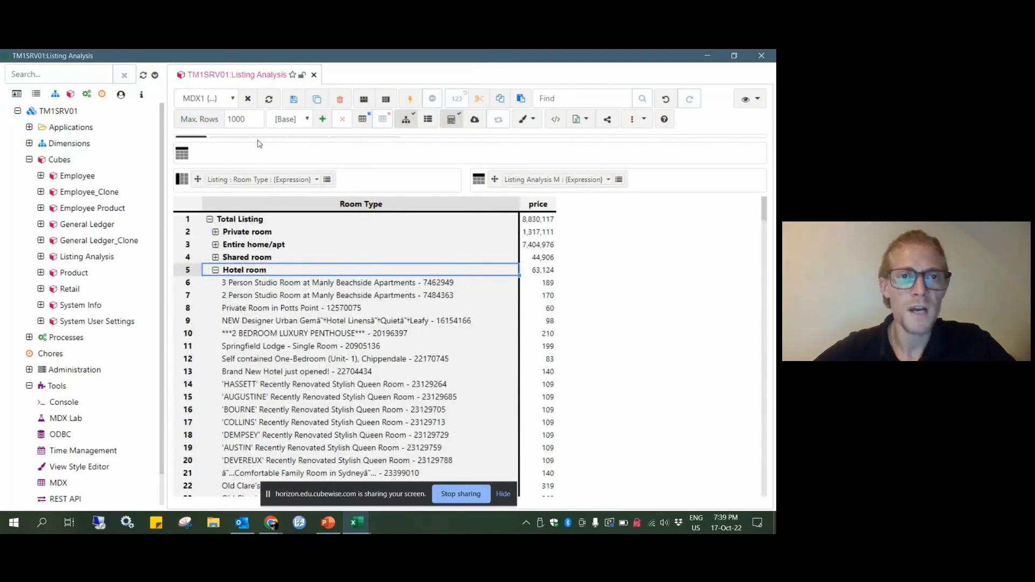
click(525, 119)
click(537, 224)
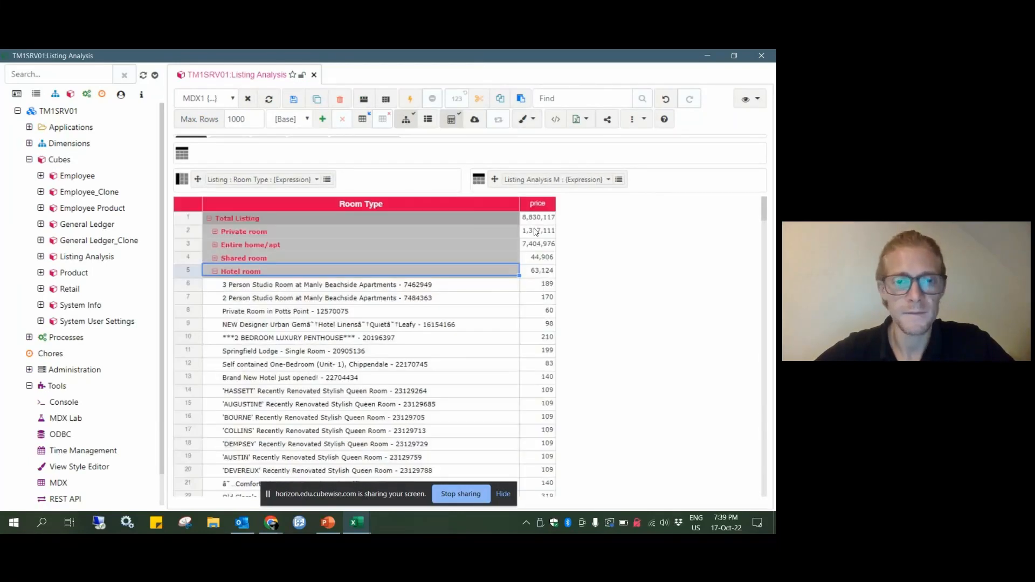
click(323, 289)
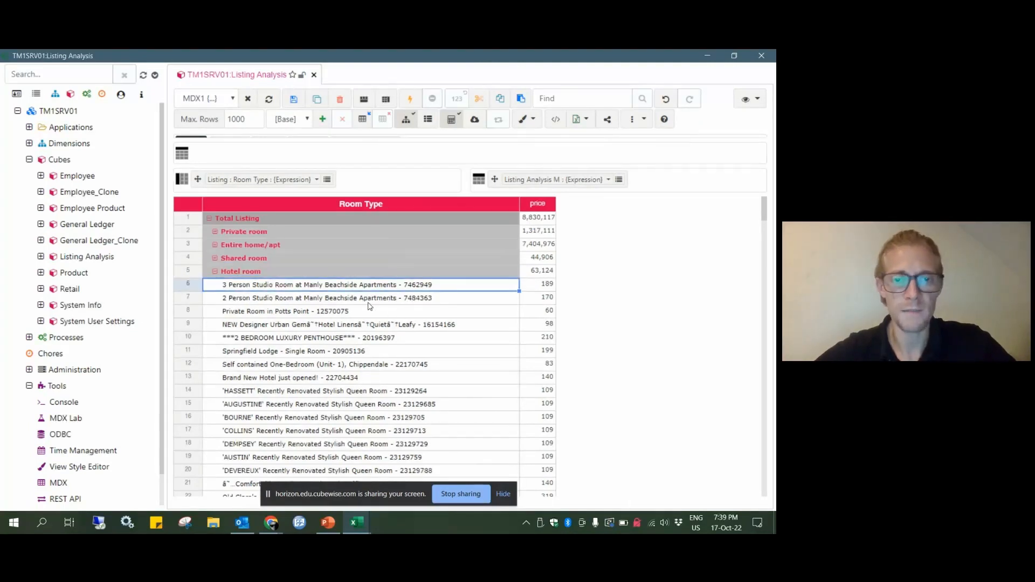
Load the Default view of Listing Analysis and export it as an MDX Form to a new workbook
click(233, 99)
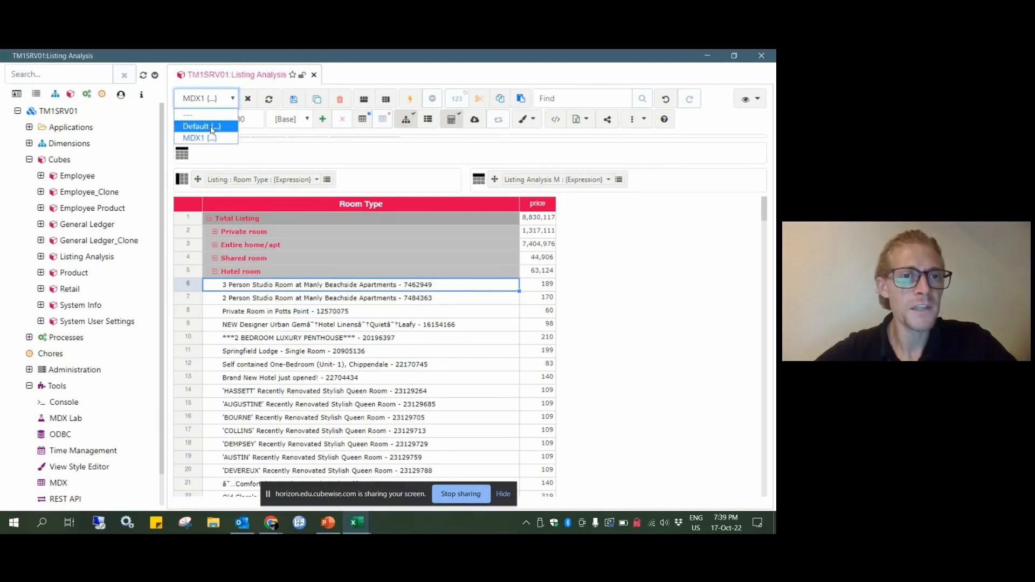
click(212, 127)
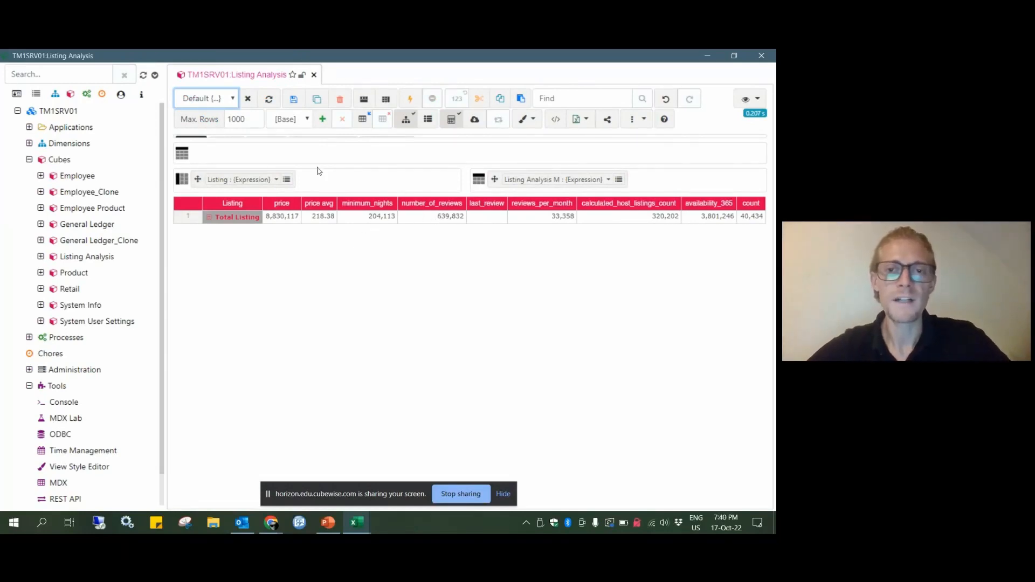
click(585, 119)
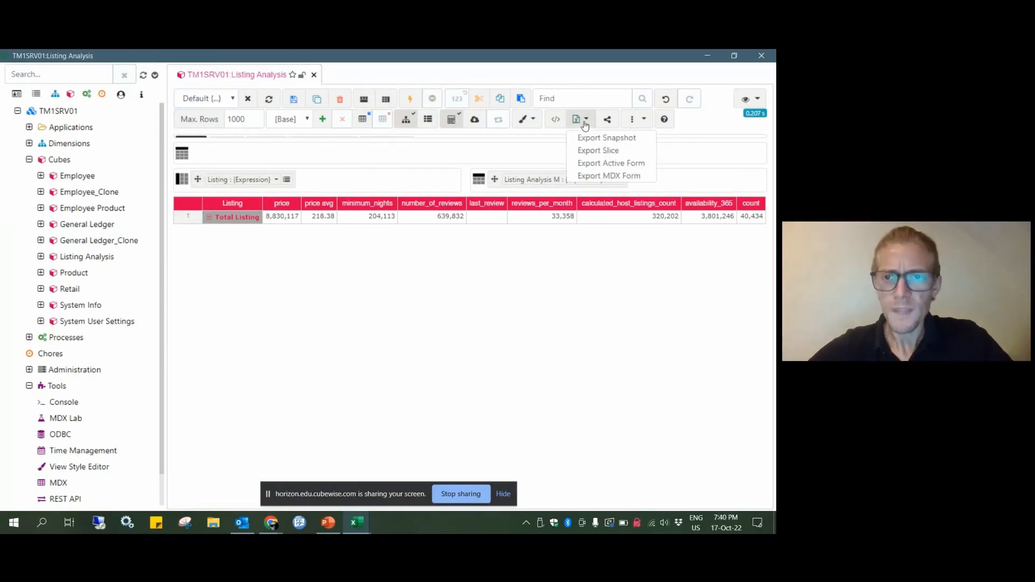
click(595, 176)
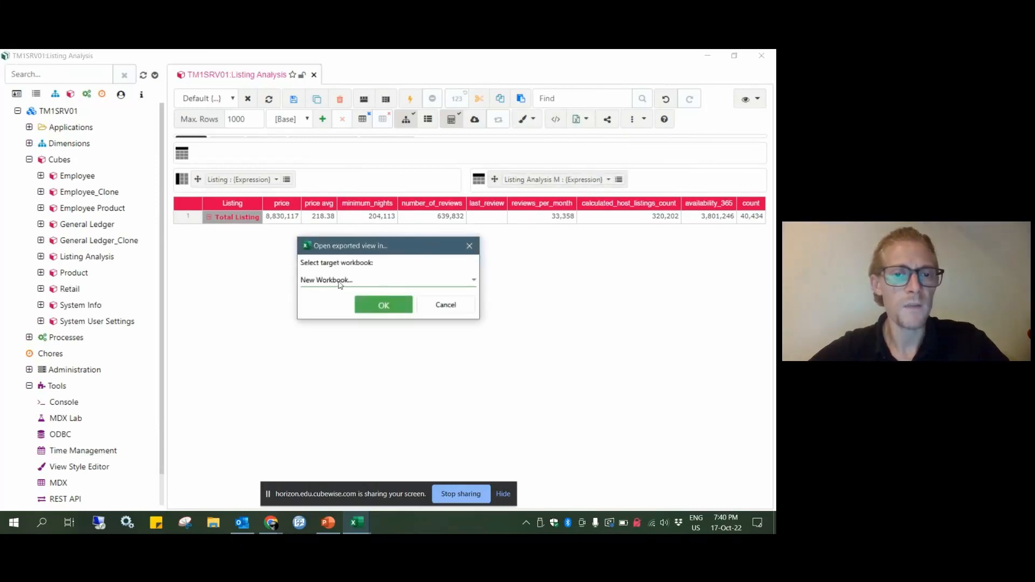
click(384, 305)
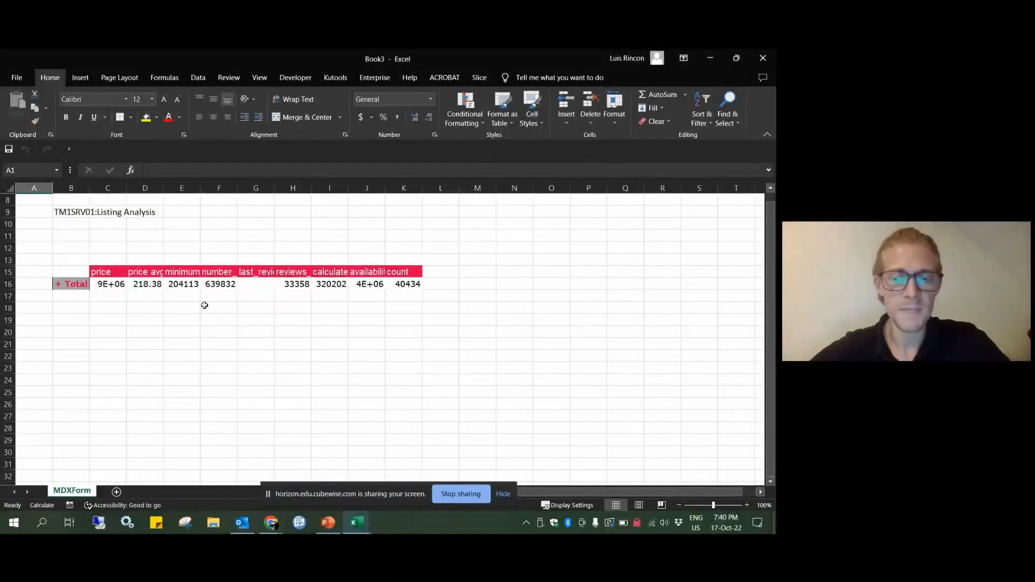
Unhide all hidden rows on the MDXForm sheet
click(11, 188)
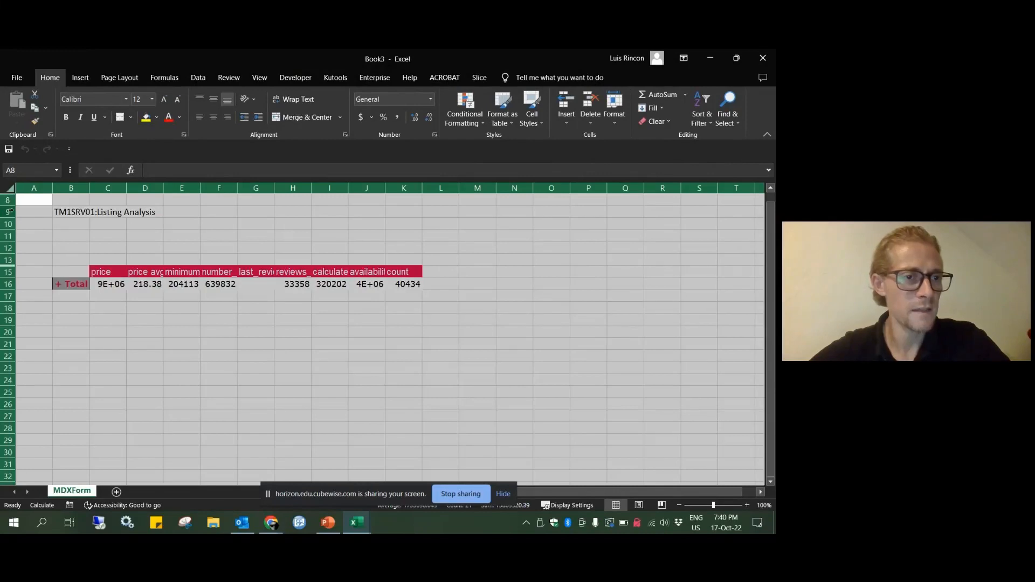
right_click(8, 200)
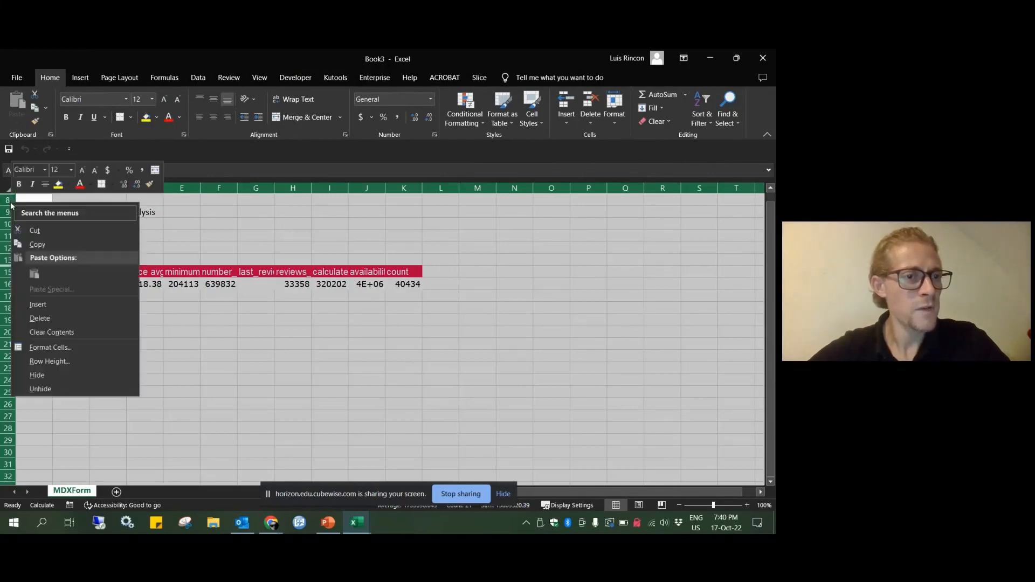
click(51, 383)
click(130, 264)
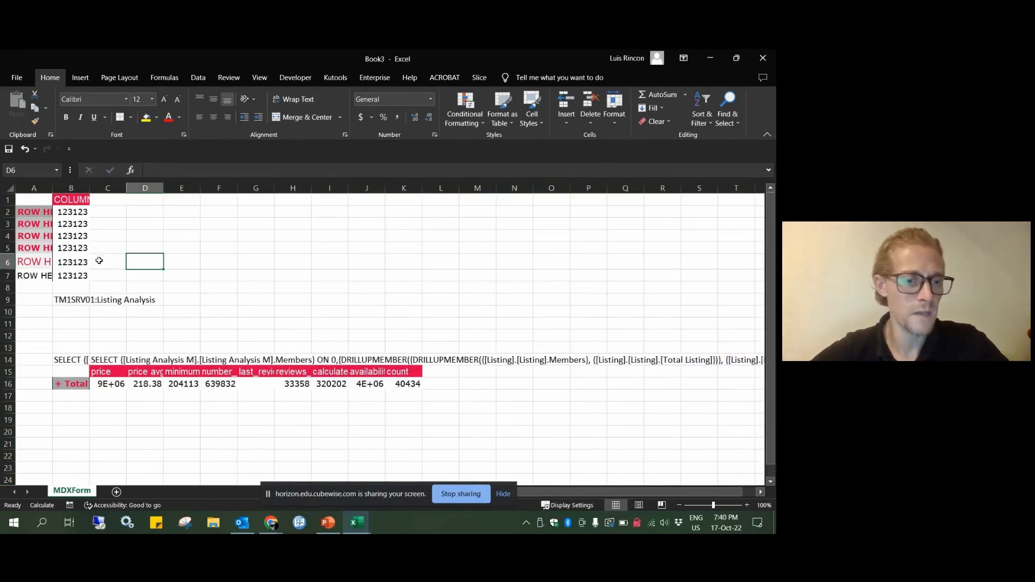
Widen columns B through K on the MDXForm sheet and fit column A to its row headers
click(64, 227)
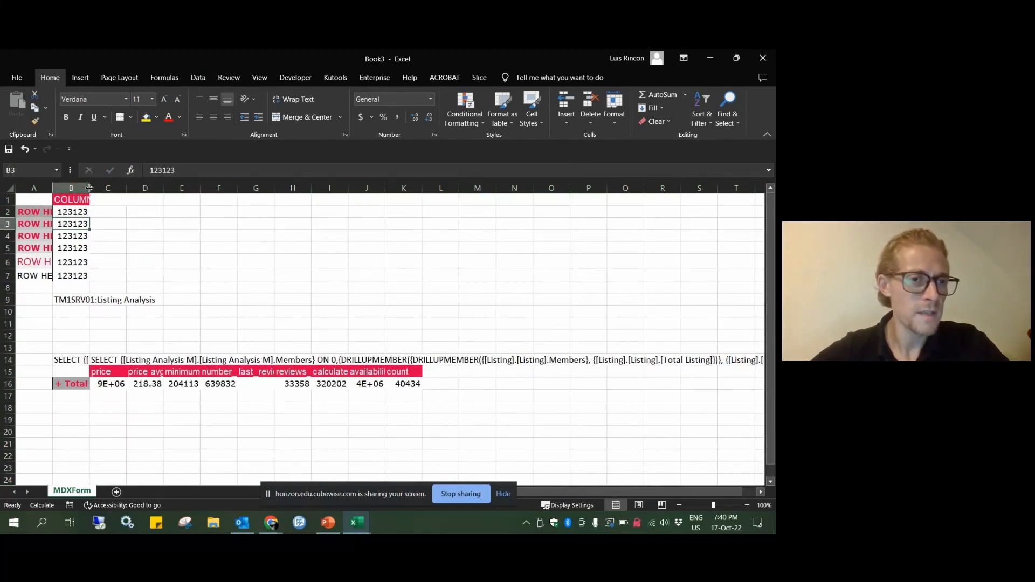
drag(107, 187, 336, 217)
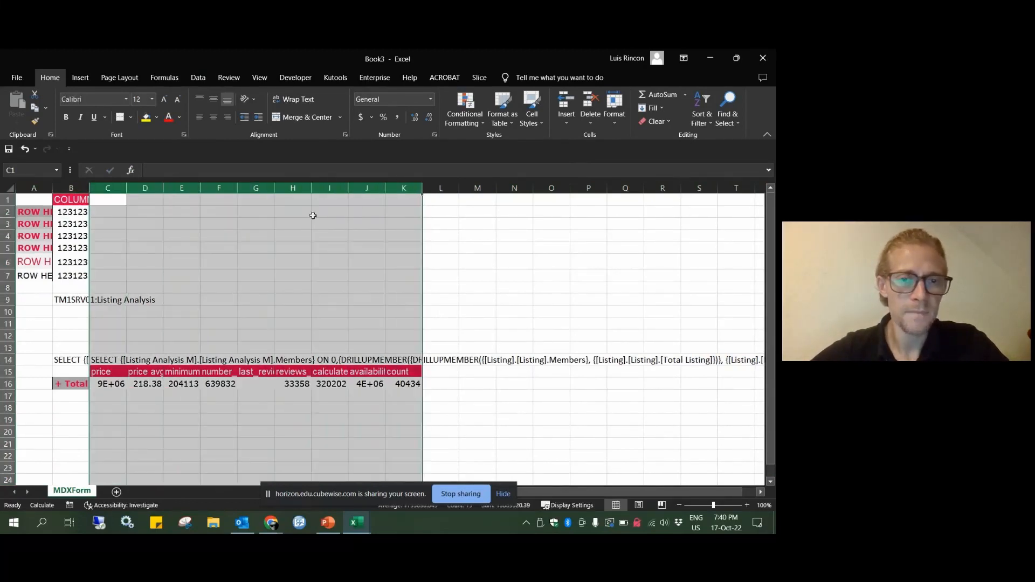
double_click(348, 188)
click(124, 211)
drag(97, 184, 140, 186)
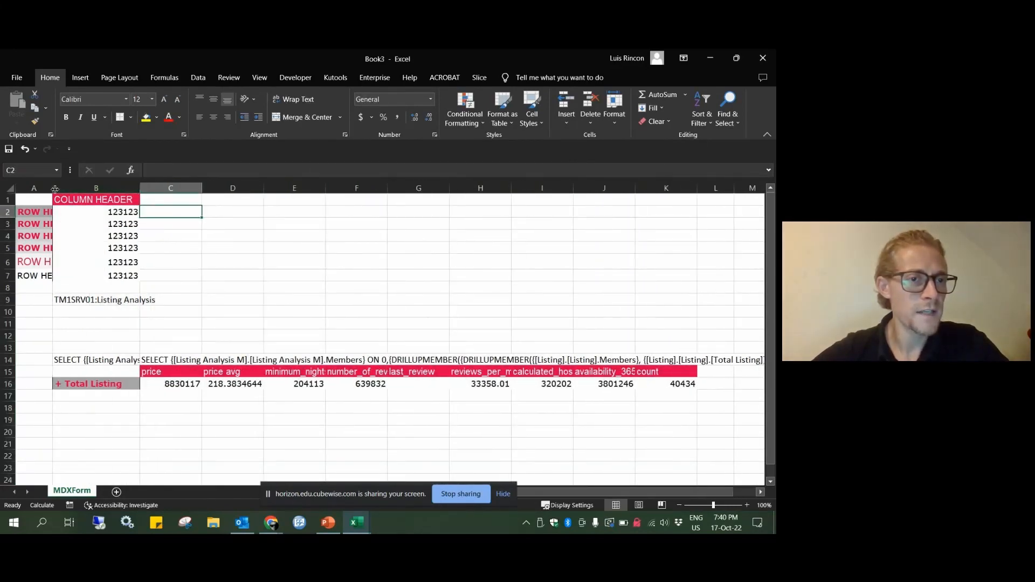
double_click(55, 188)
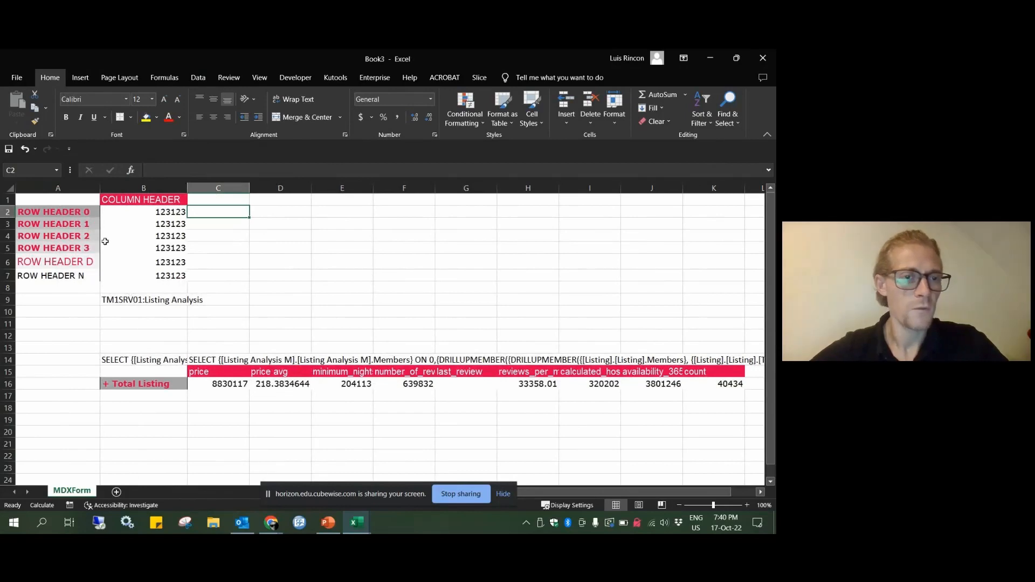
Examine the format range A1:B7, the cube reference in B9, the MDX query in B14 and the data formulas in row 16
drag(60, 199, 149, 273)
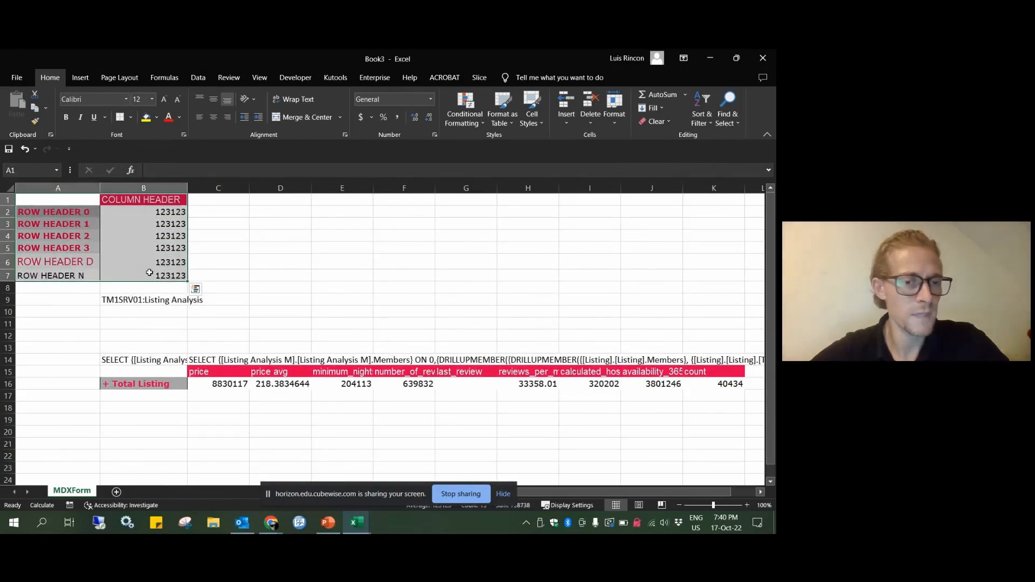
click(138, 302)
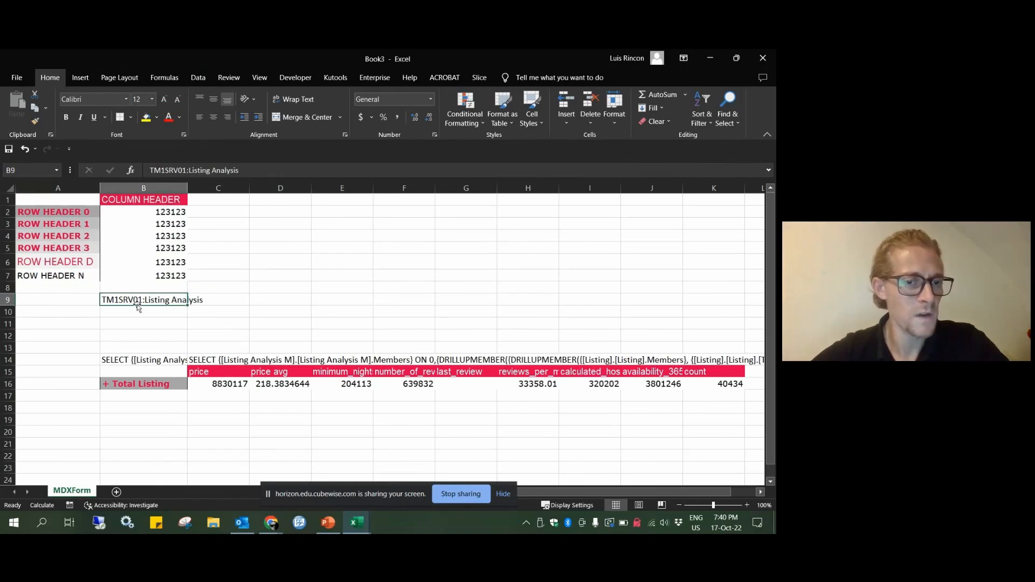
click(122, 355)
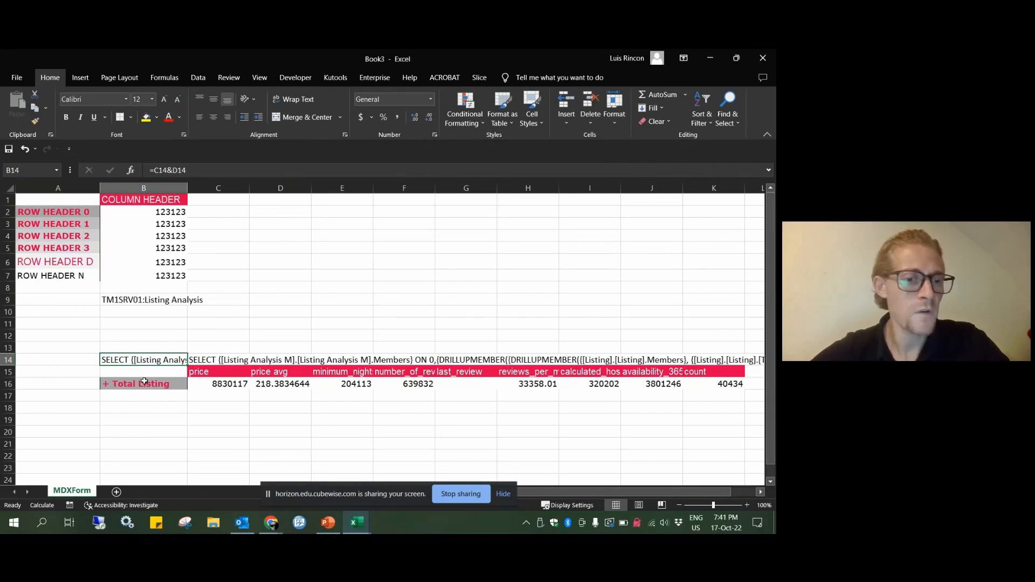
click(213, 385)
click(301, 385)
click(349, 386)
click(422, 384)
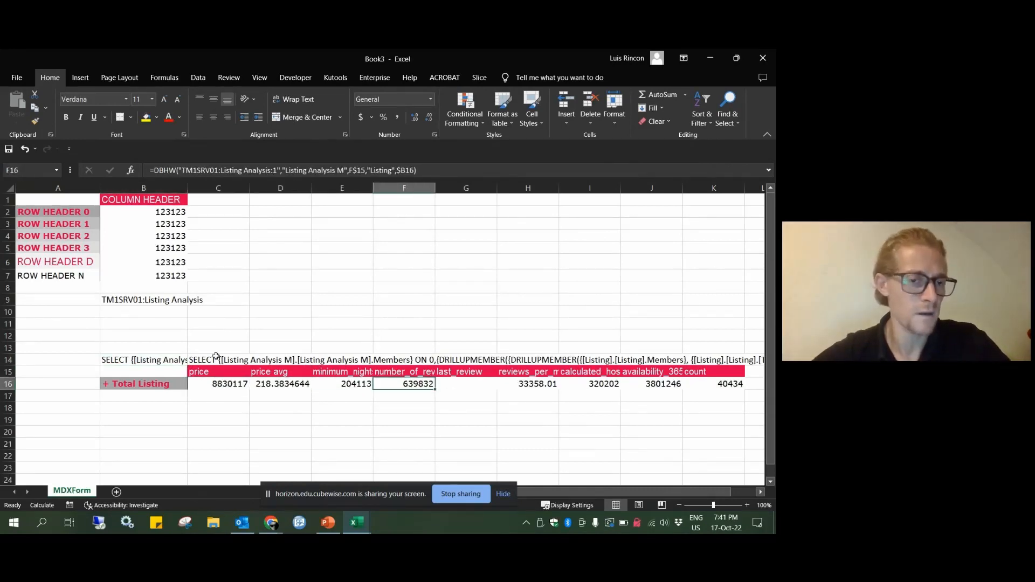
Inspect the ID, Server, MDX, Write Back and Format Range arguments of the MDXForm function in B15, and cancel the dialog
click(146, 369)
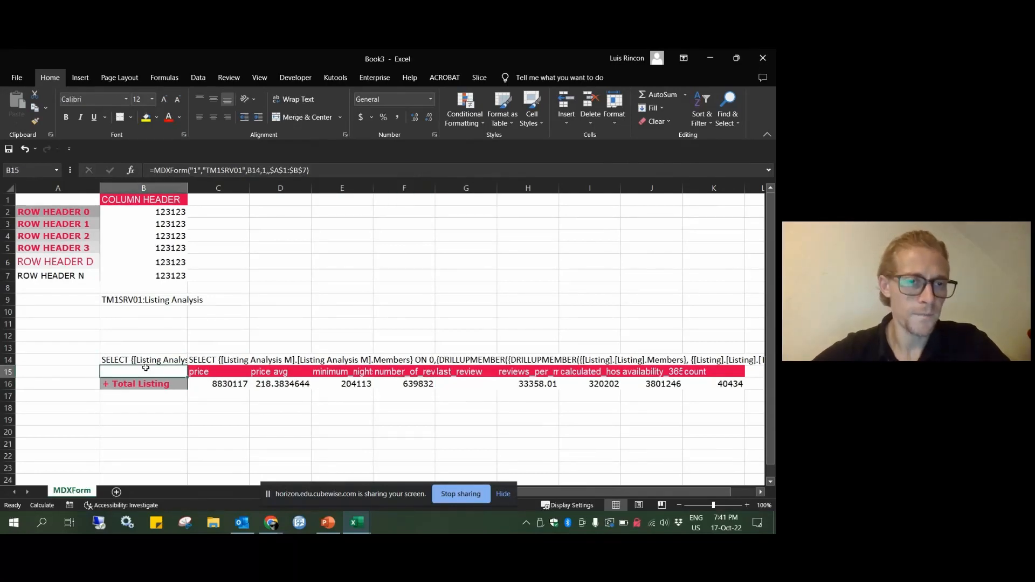
click(131, 170)
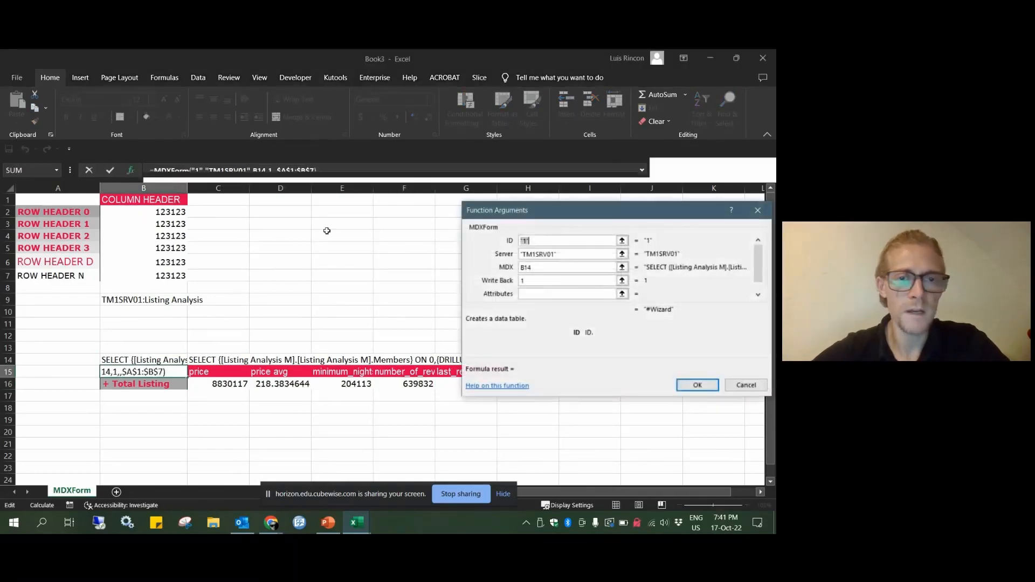
drag(569, 209, 455, 166)
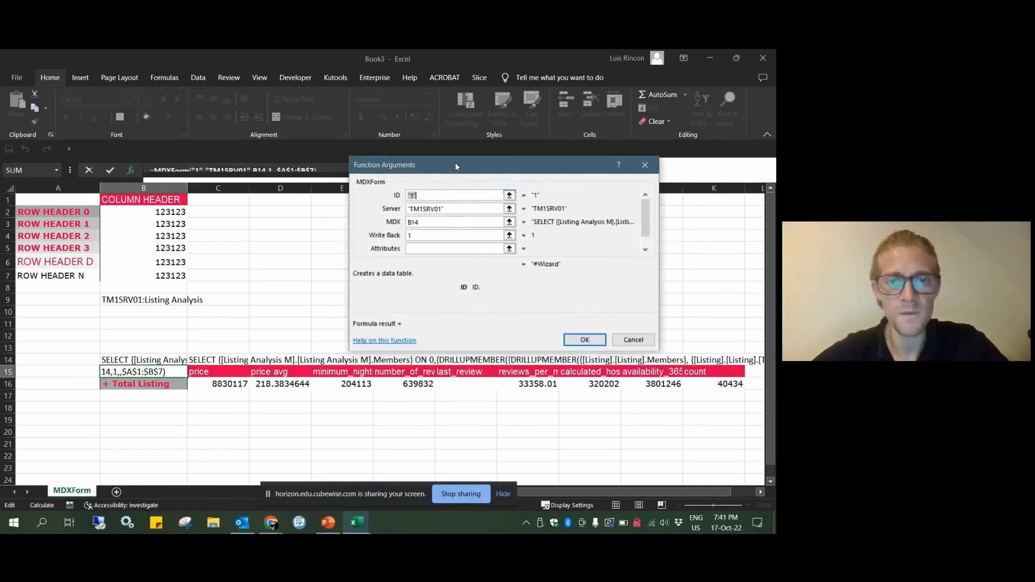
click(418, 195)
click(433, 210)
click(424, 223)
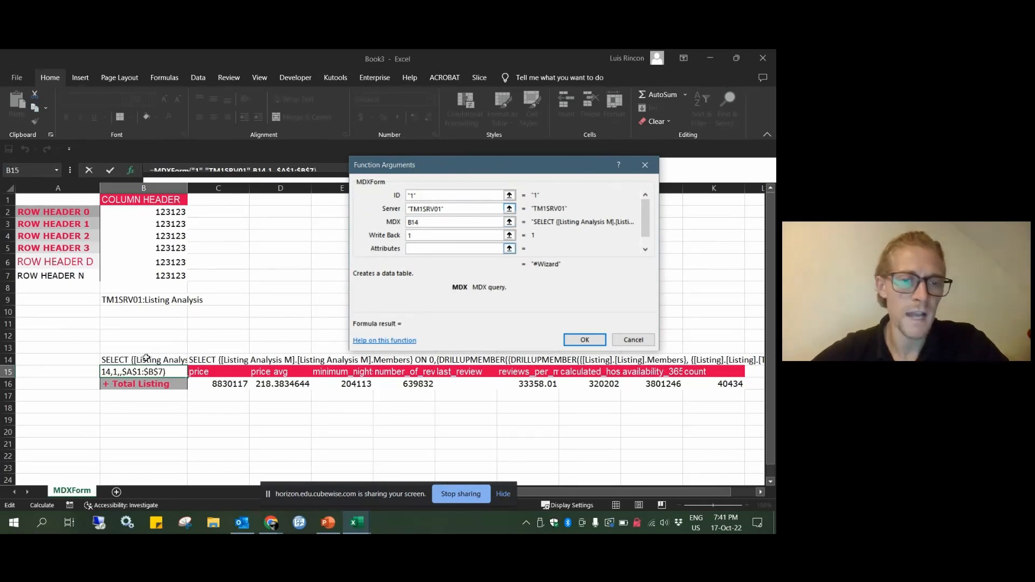
click(429, 236)
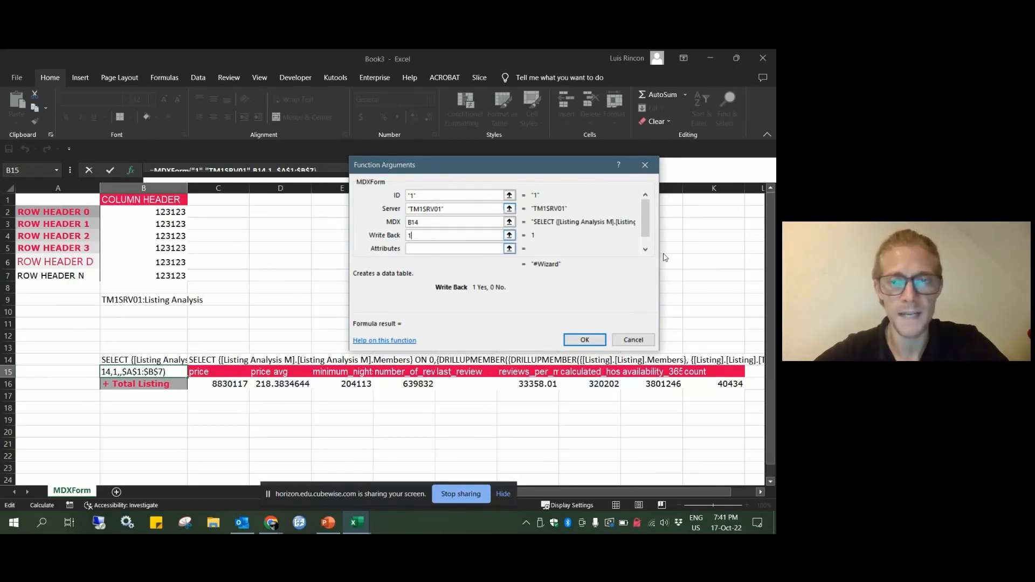
click(645, 250)
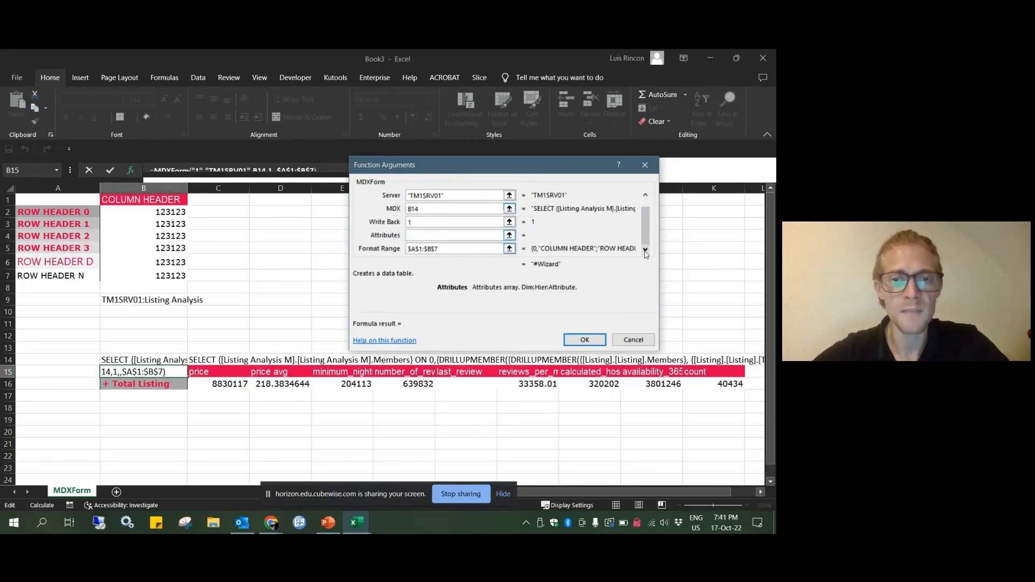
click(450, 248)
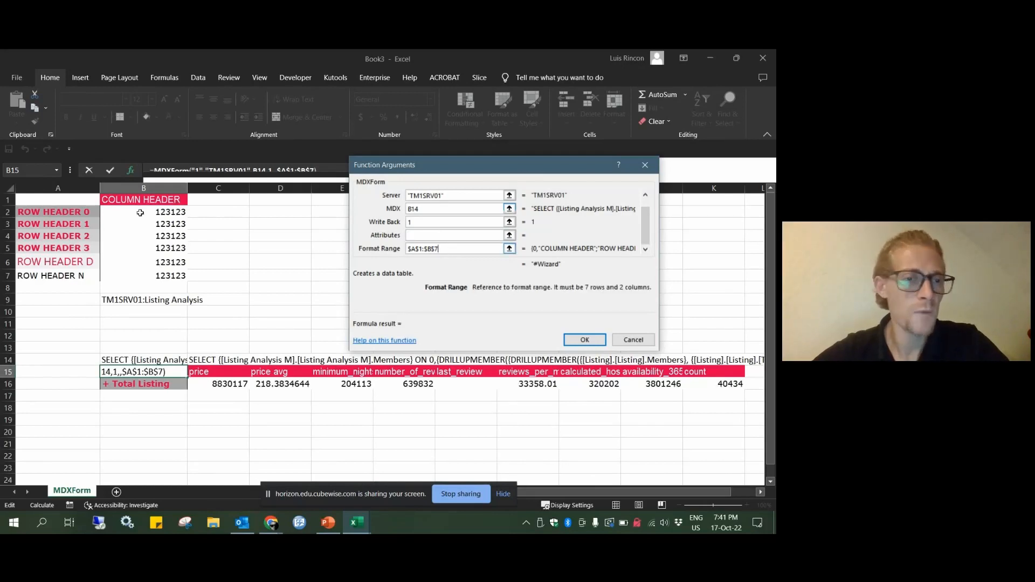
click(624, 341)
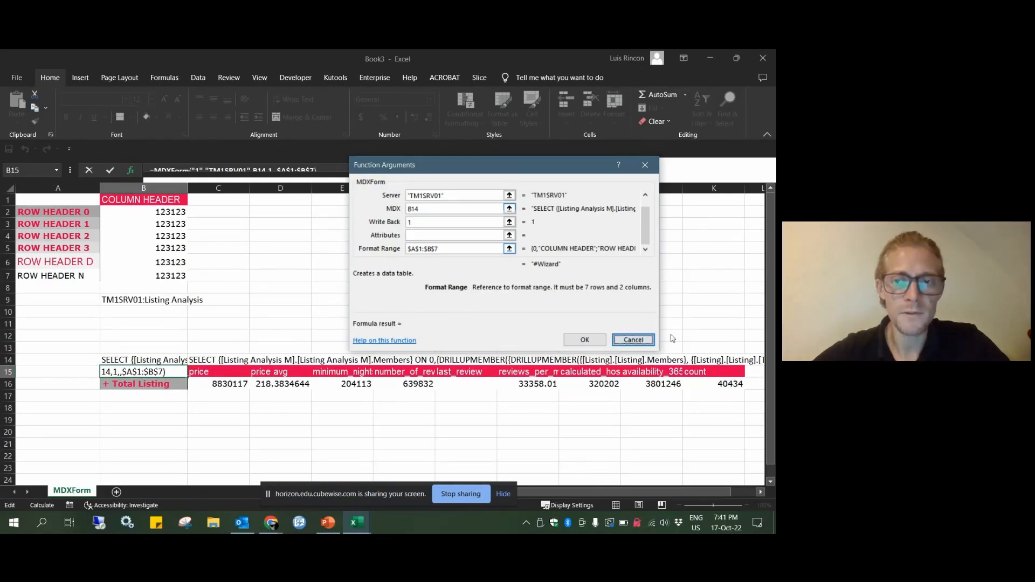
click(646, 167)
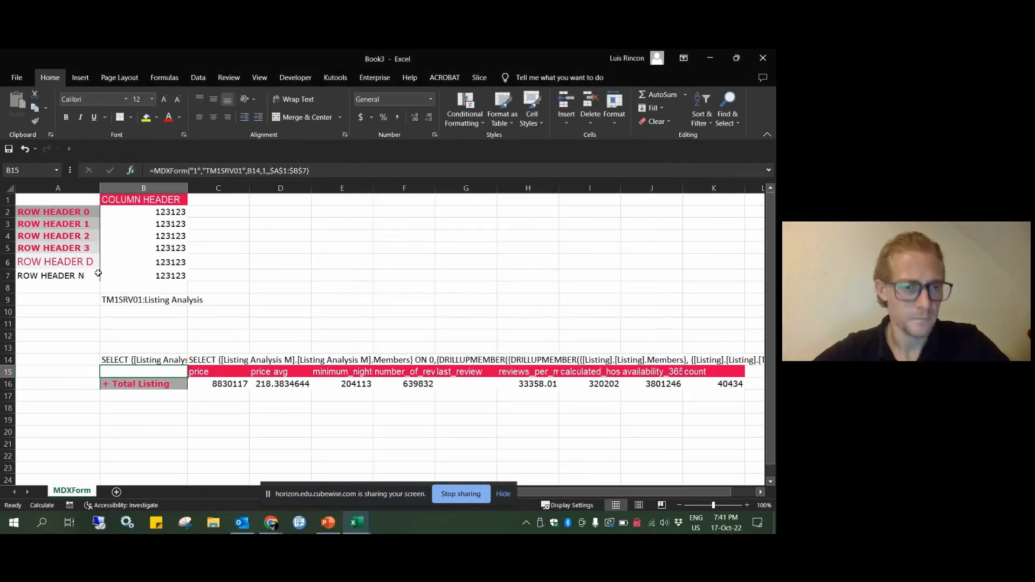
Examine the sample number cells in column B of the format range
click(151, 266)
drag(139, 213, 140, 287)
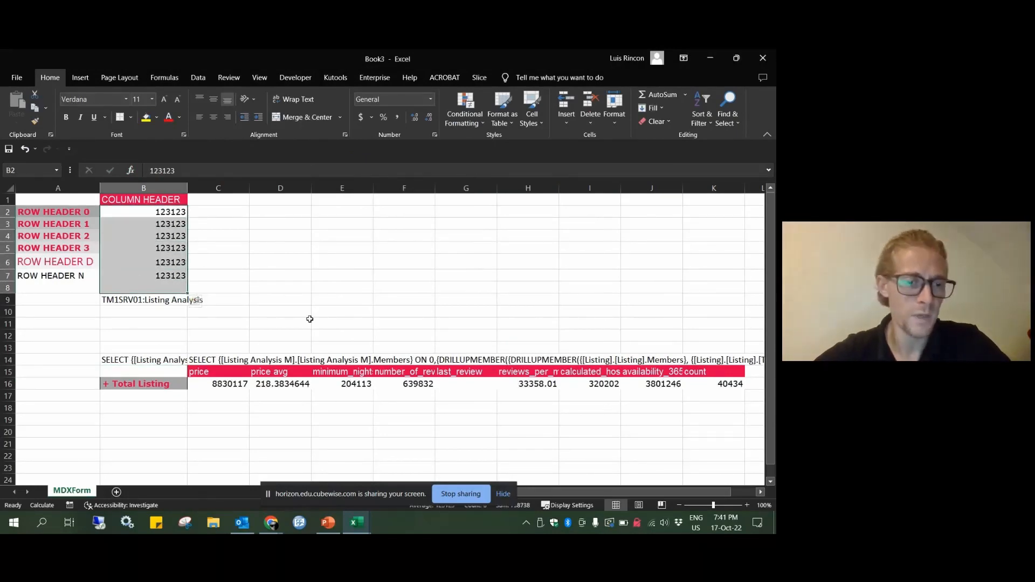
click(250, 318)
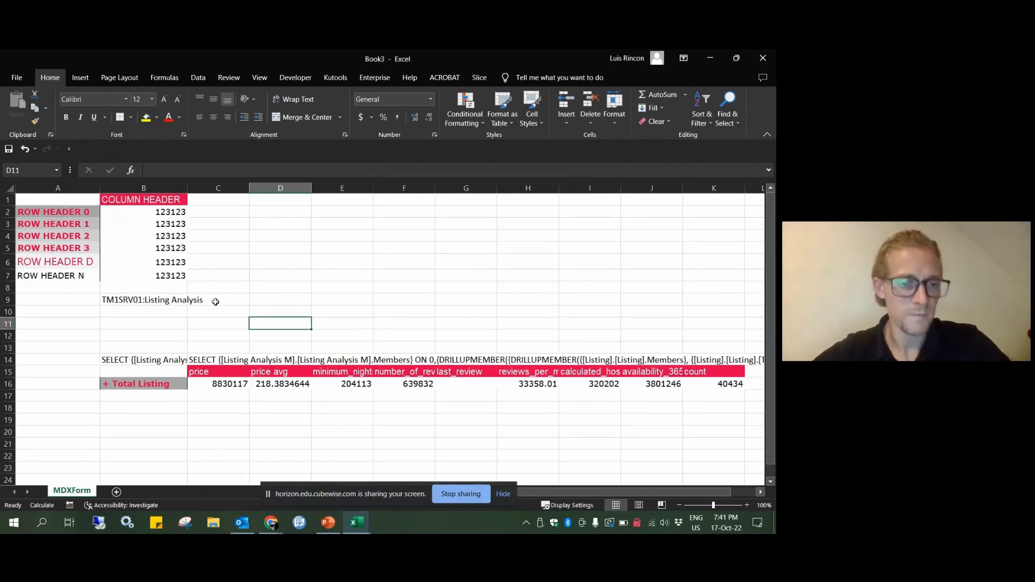
Copy the MDX query cell B14
click(126, 359)
scroll(126, 359, down, 20)
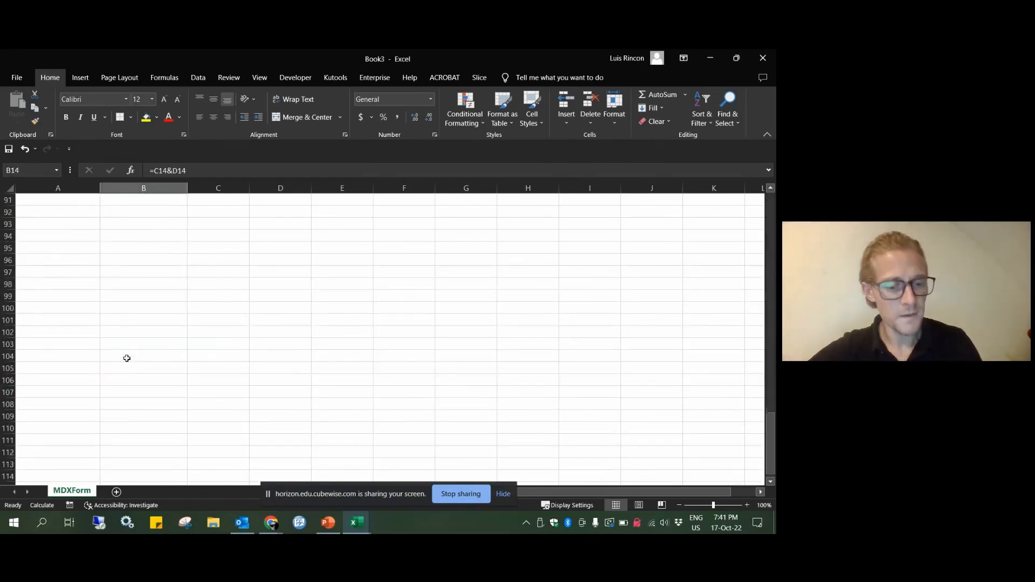
click(173, 355)
drag(770, 447, 771, 196)
click(161, 357)
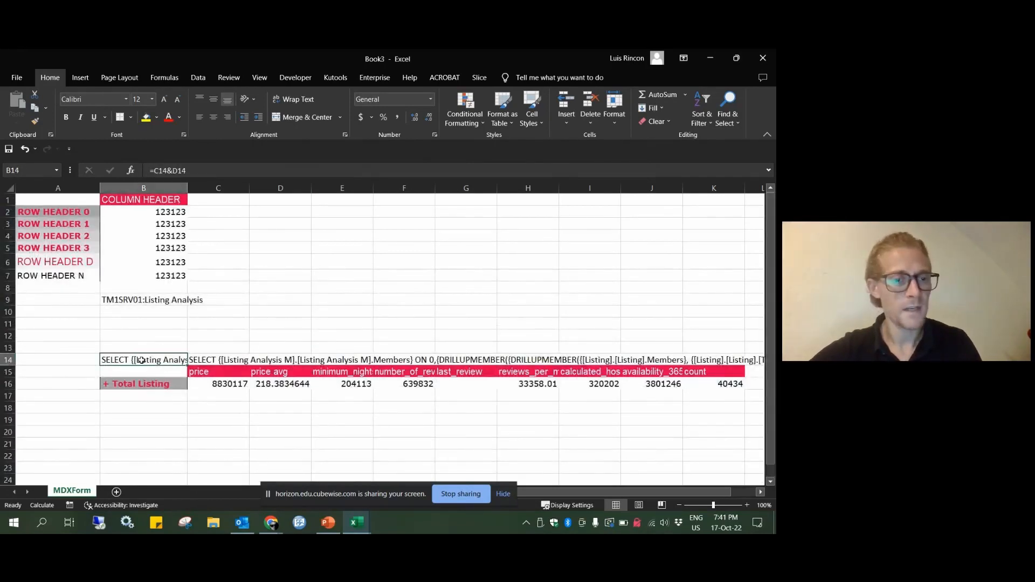
key(ctrl+c)
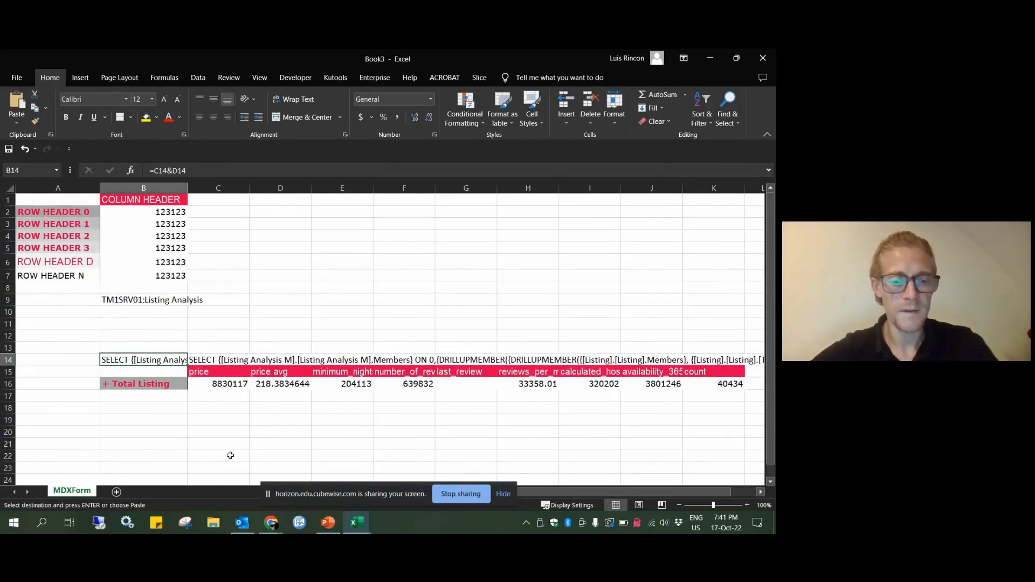
Switch to the TM1SRV01 explorer window, open MDX Lab and paste the copied query into its editor
mouse_move(356, 530)
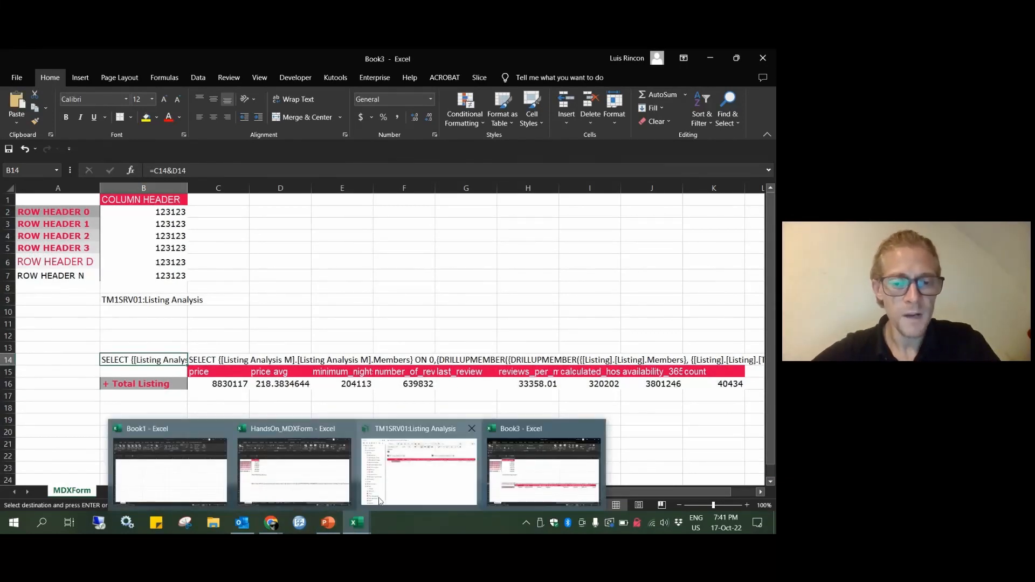
click(399, 494)
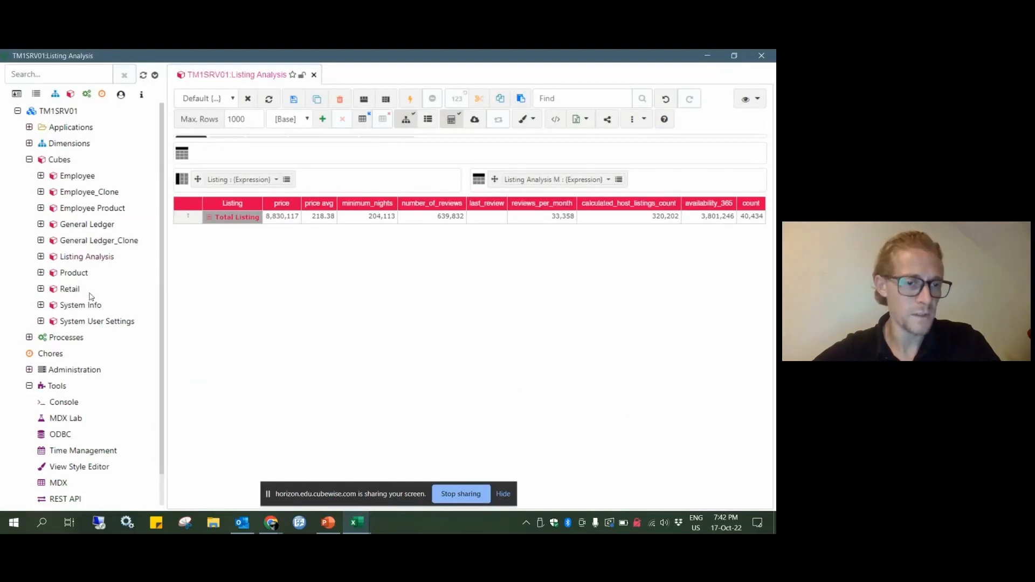
click(69, 423)
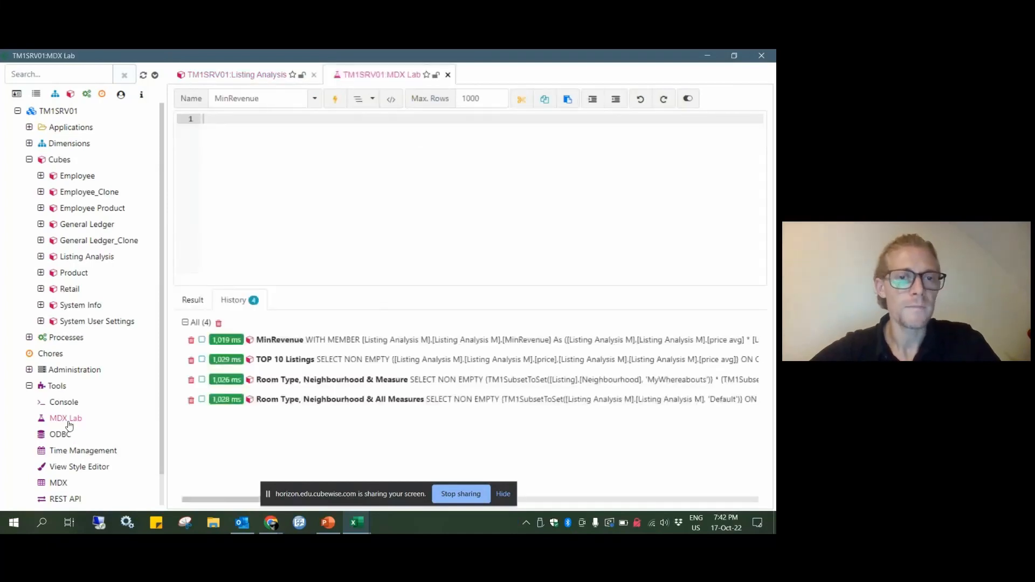
click(192, 302)
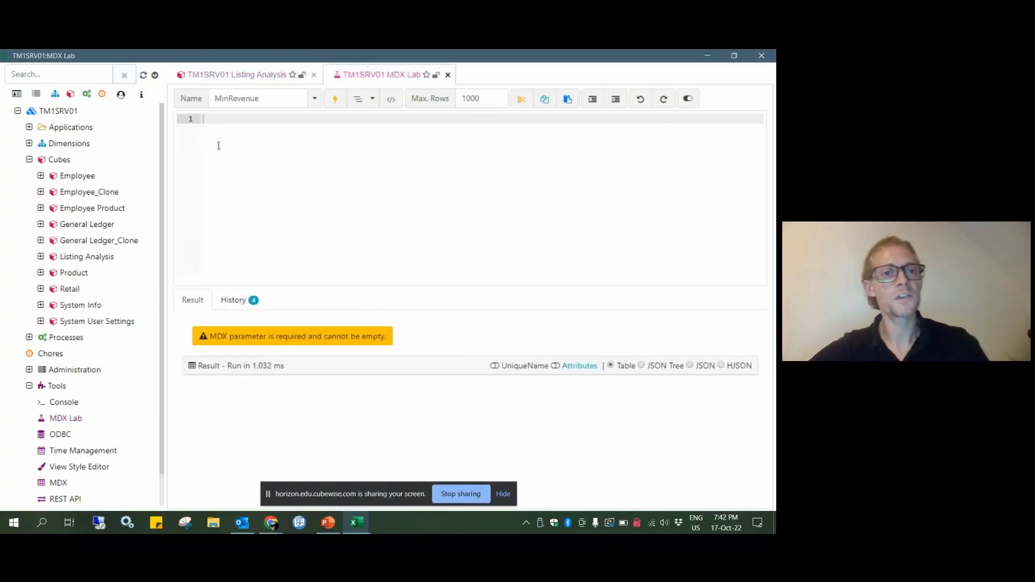
key(ctrl+v)
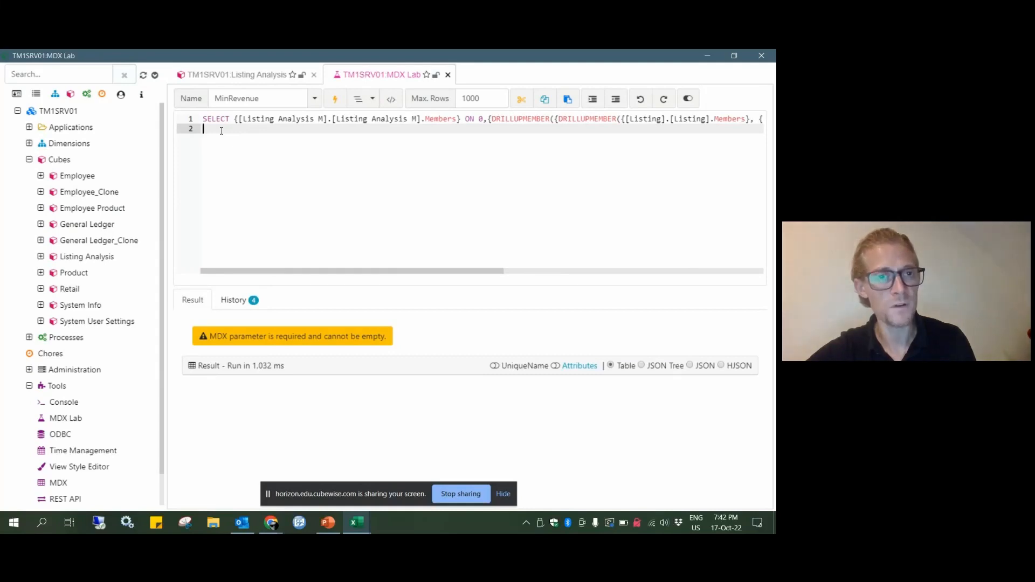
Check the code formatting options and format the whole pasted MDX query with all rules enabled
key(ctrl+a)
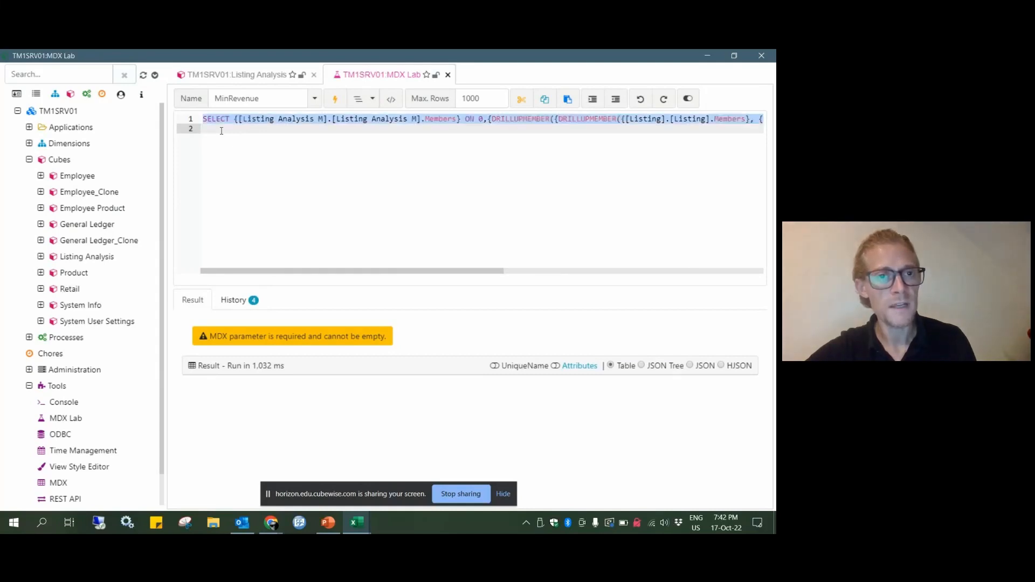
click(372, 99)
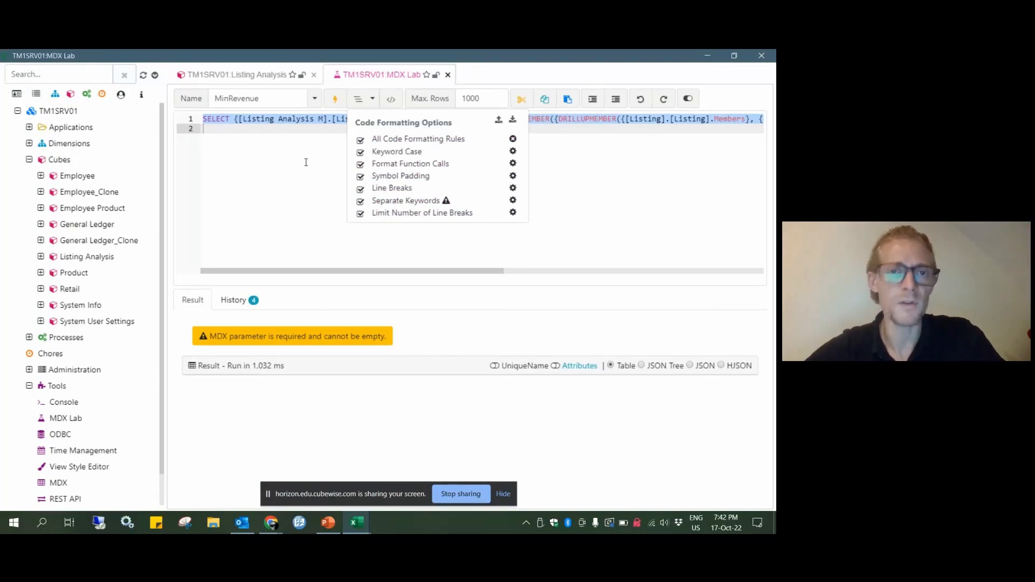
click(357, 99)
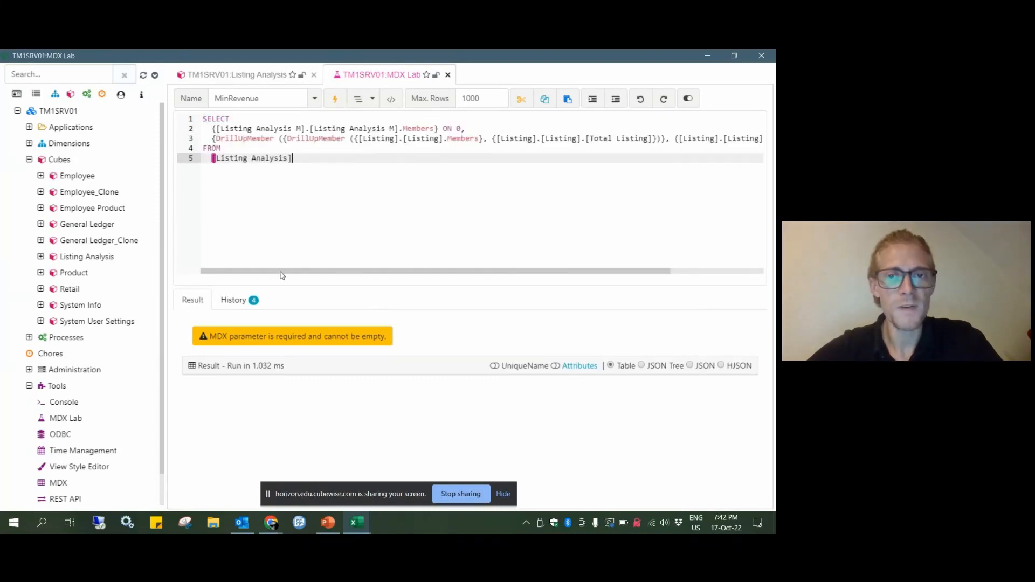
Run the formatted query in MDX Lab and compare its result with the Listing Analysis view
click(335, 98)
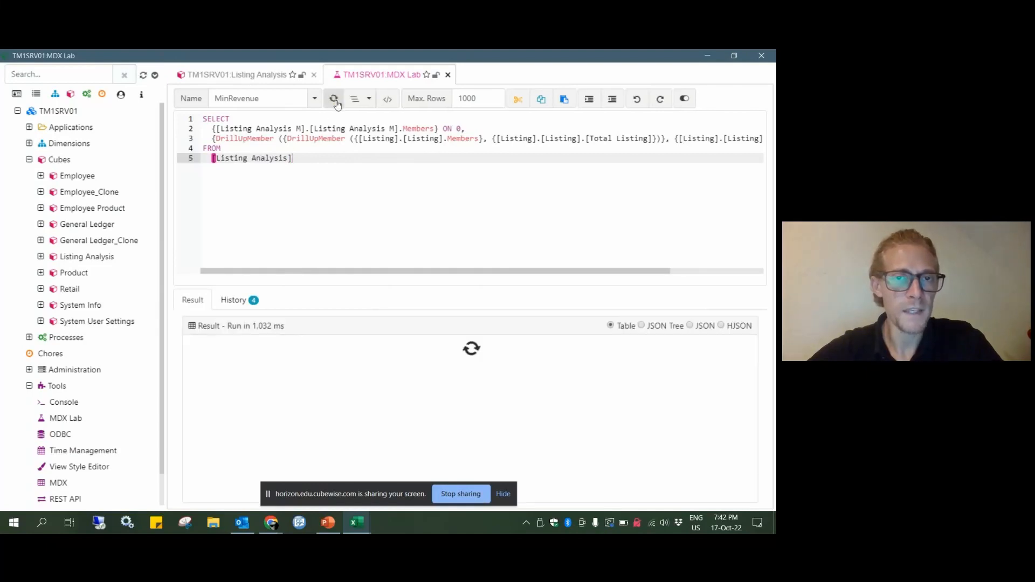
drag(242, 366, 501, 374)
click(252, 79)
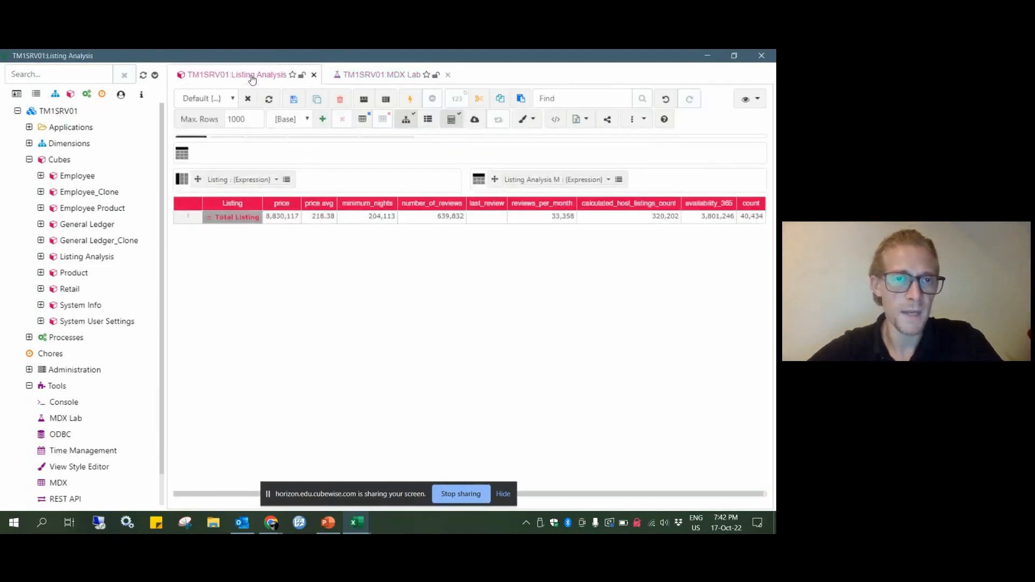
click(345, 76)
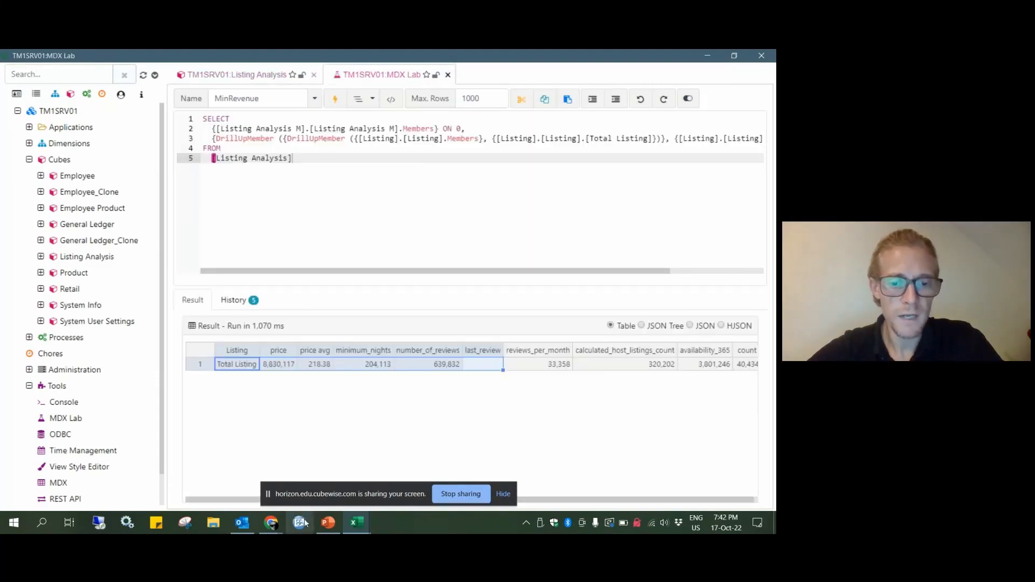
Switch to the HandsOn_MDXForm workbook in Excel and show its MDXForm1 sheet
click(363, 523)
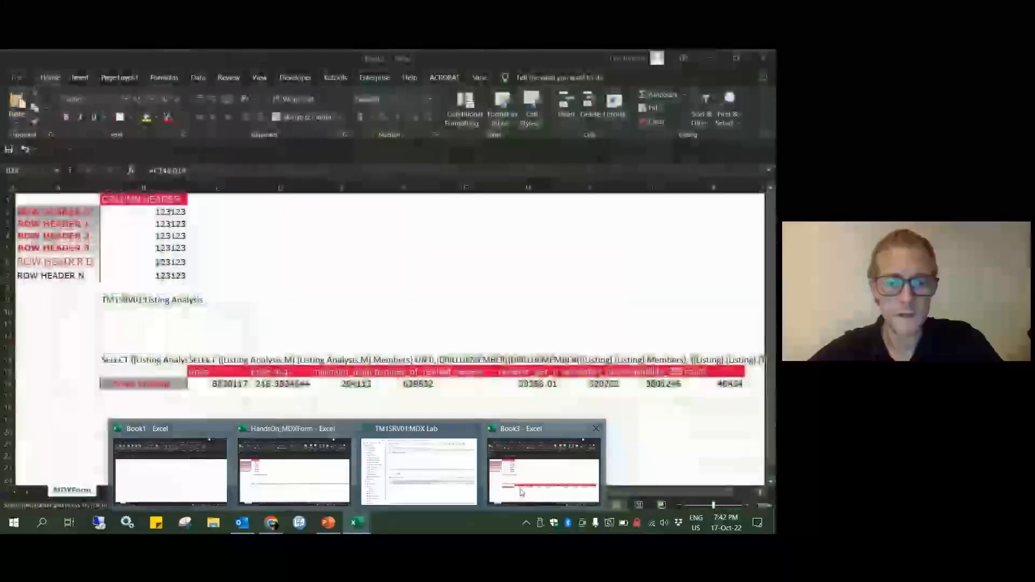
click(521, 492)
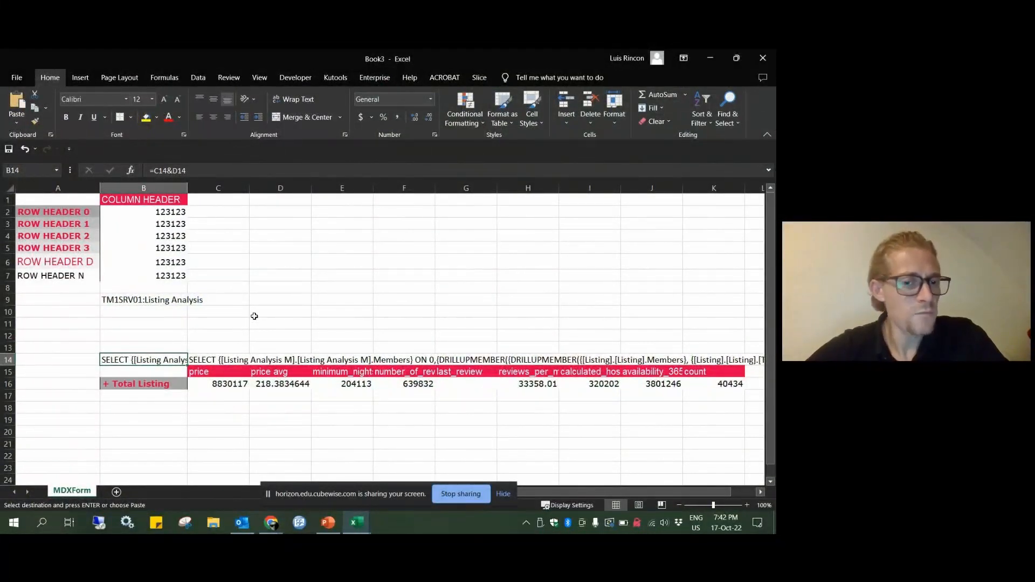
click(356, 523)
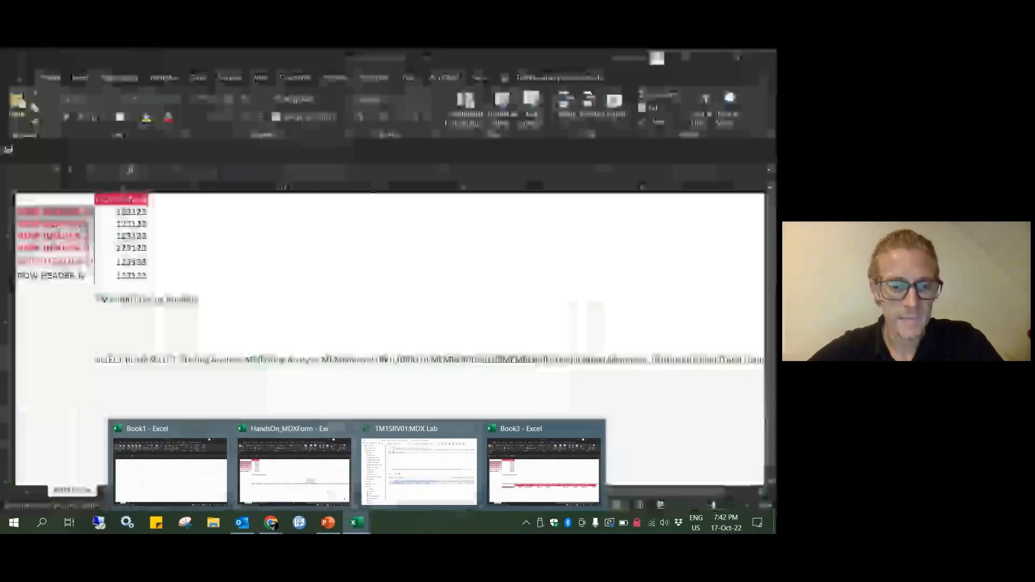
click(282, 462)
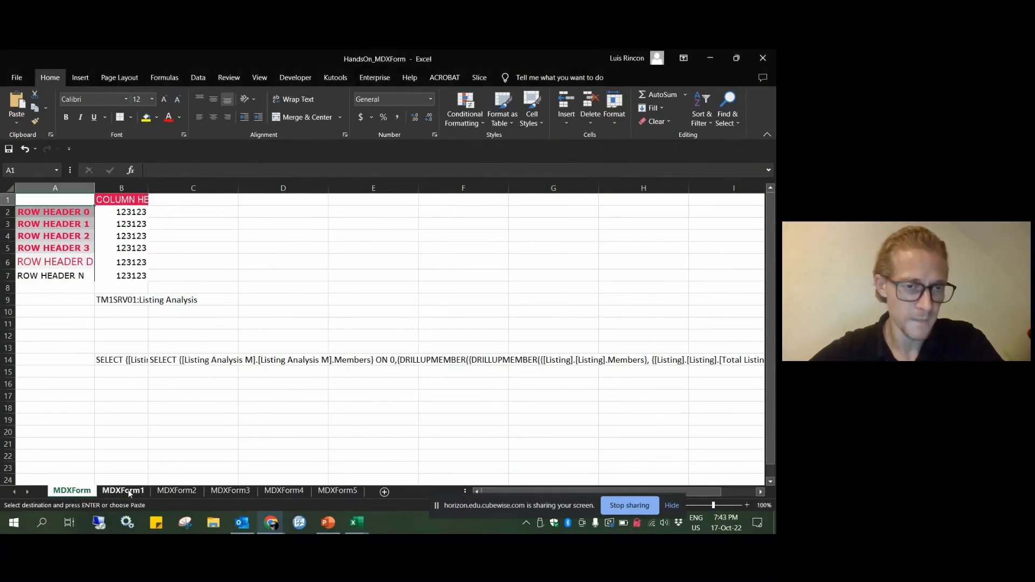
click(123, 491)
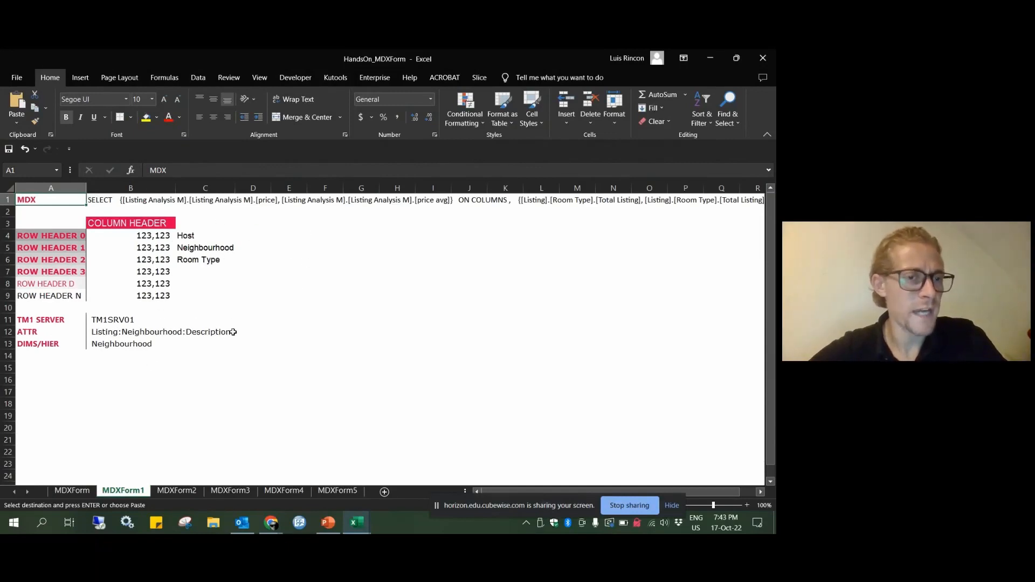
Examine the MDX query in row 1 and the data validation list behind the DIMS/HIER cell B13, leaving the validation unchanged
click(6, 199)
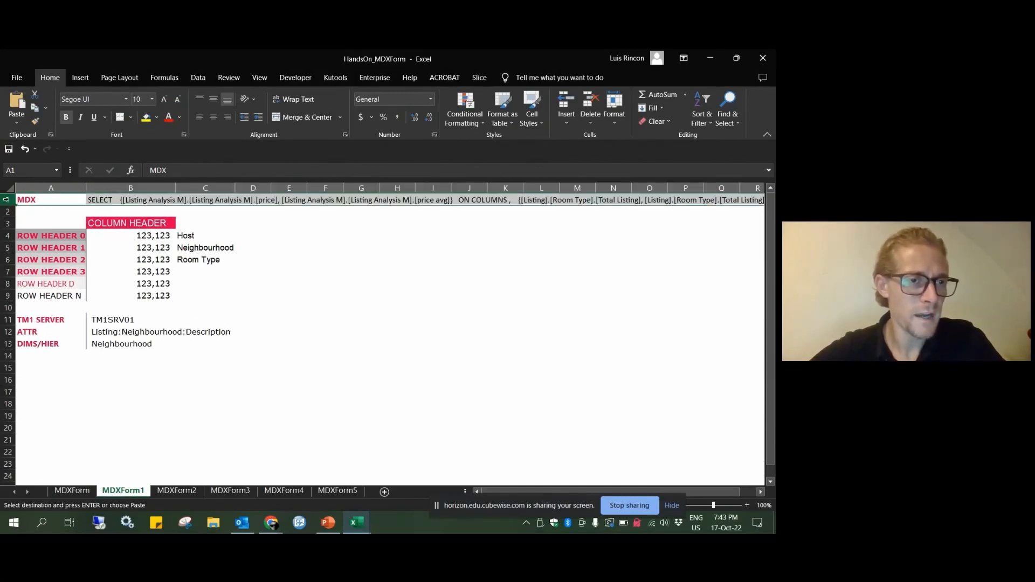
click(110, 200)
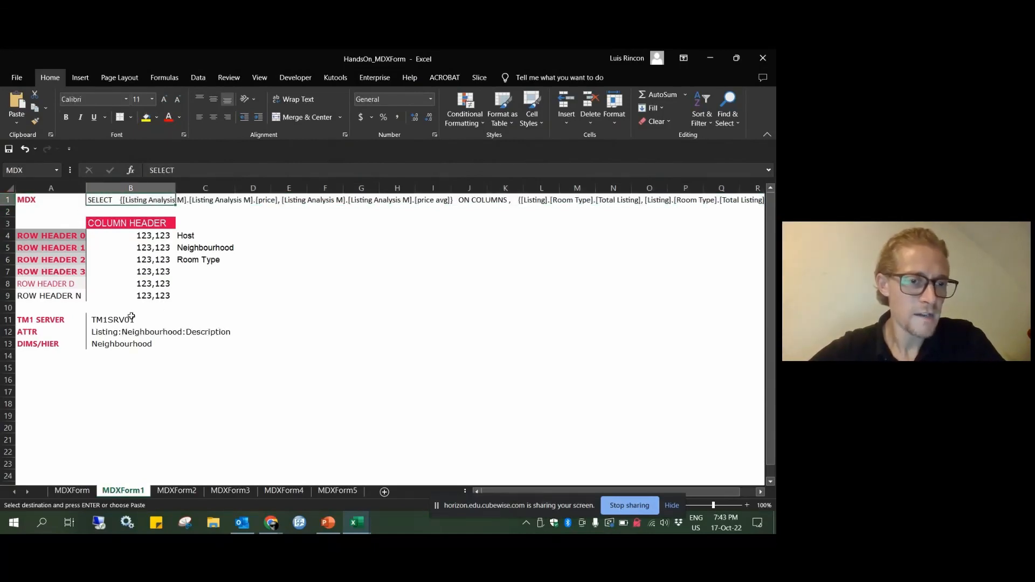
click(116, 344)
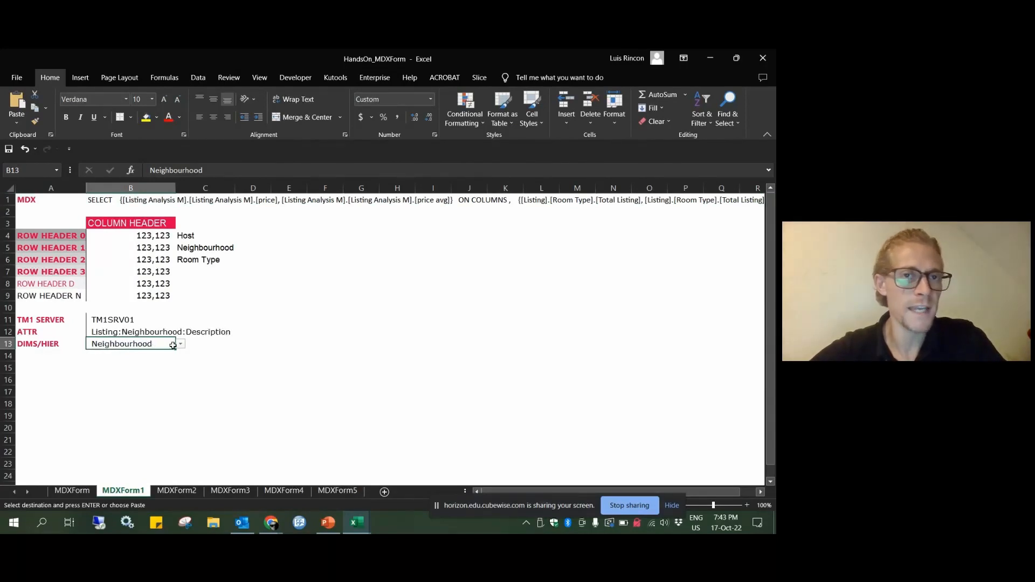
click(198, 77)
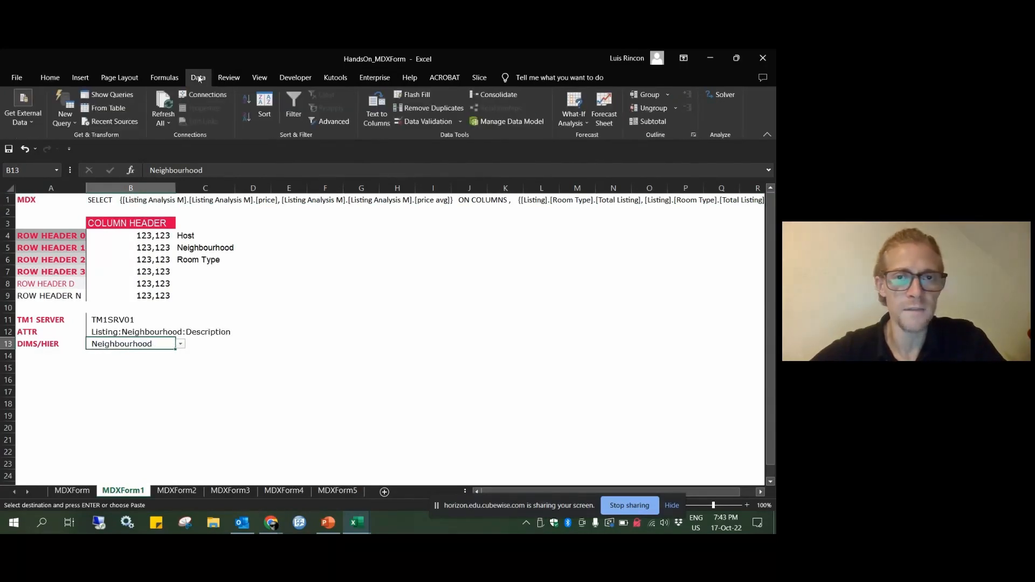
click(415, 123)
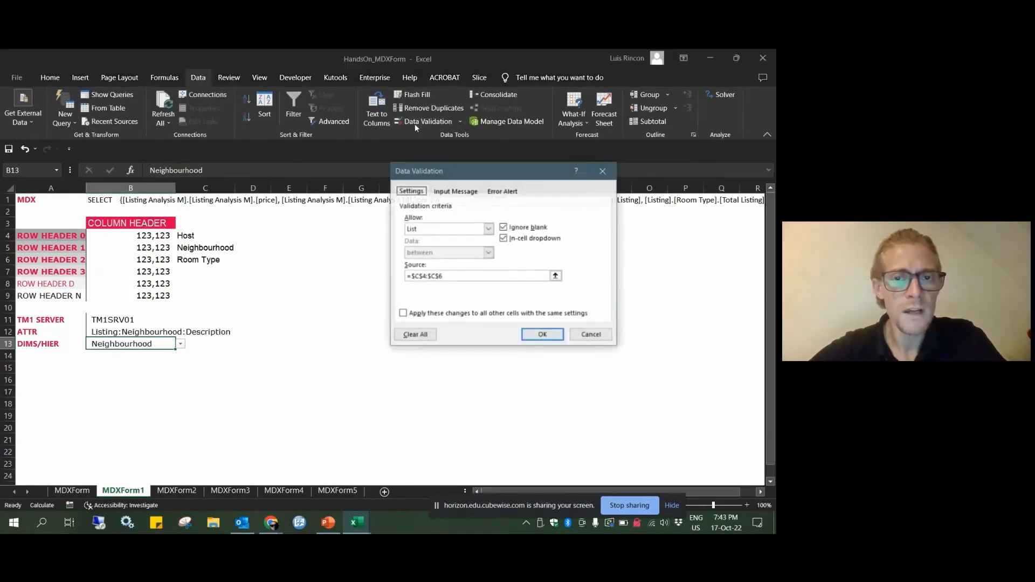
click(544, 276)
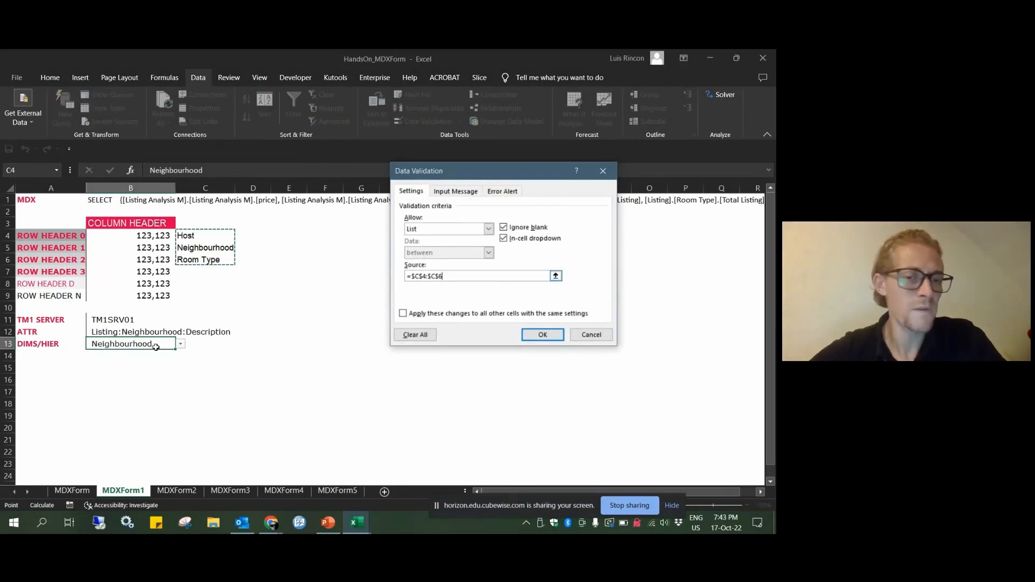
click(595, 335)
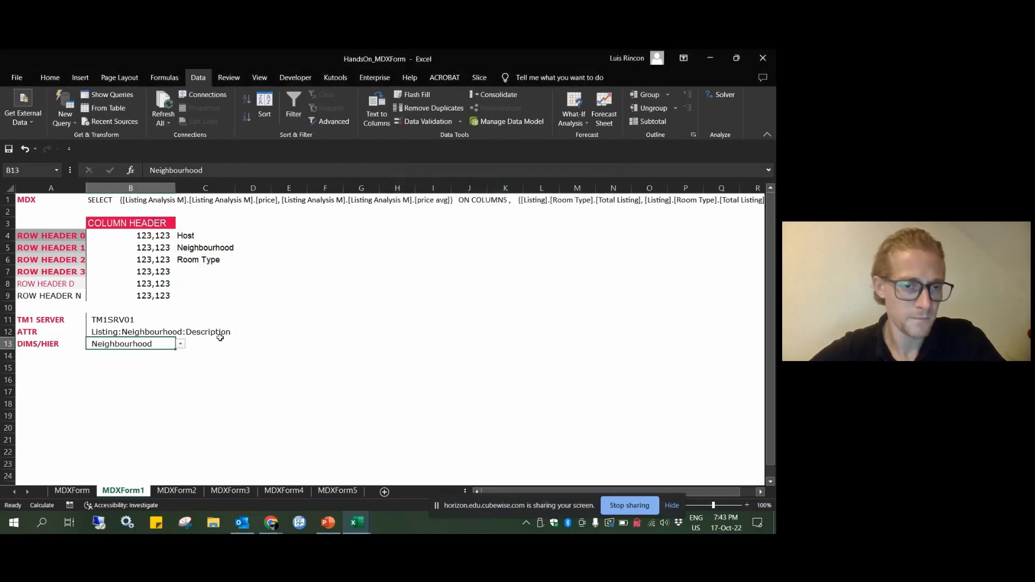
Set the DIMS/HIER cell B13 on MDXForm1 to Room Type
click(181, 344)
click(129, 360)
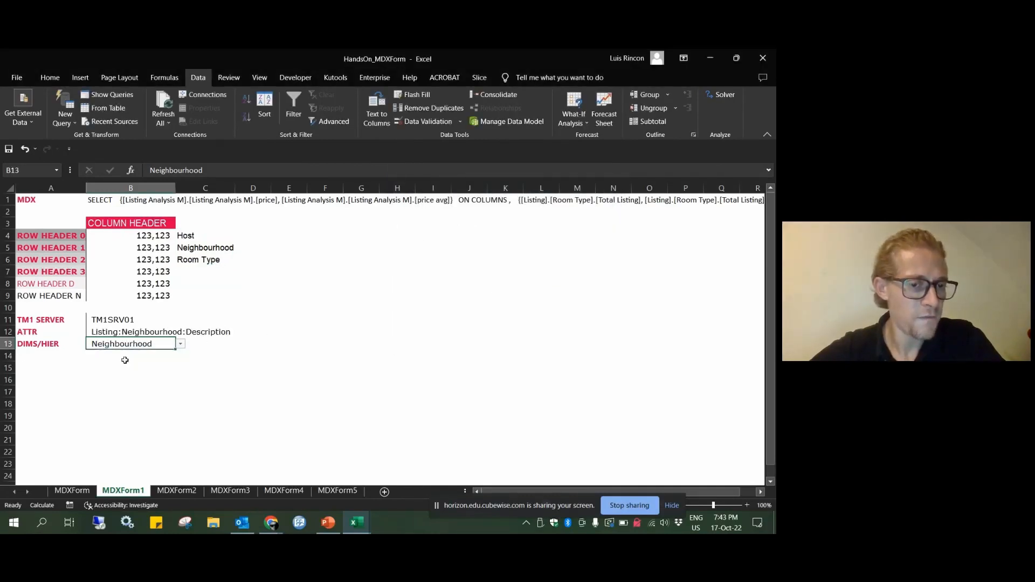
click(180, 344)
click(122, 369)
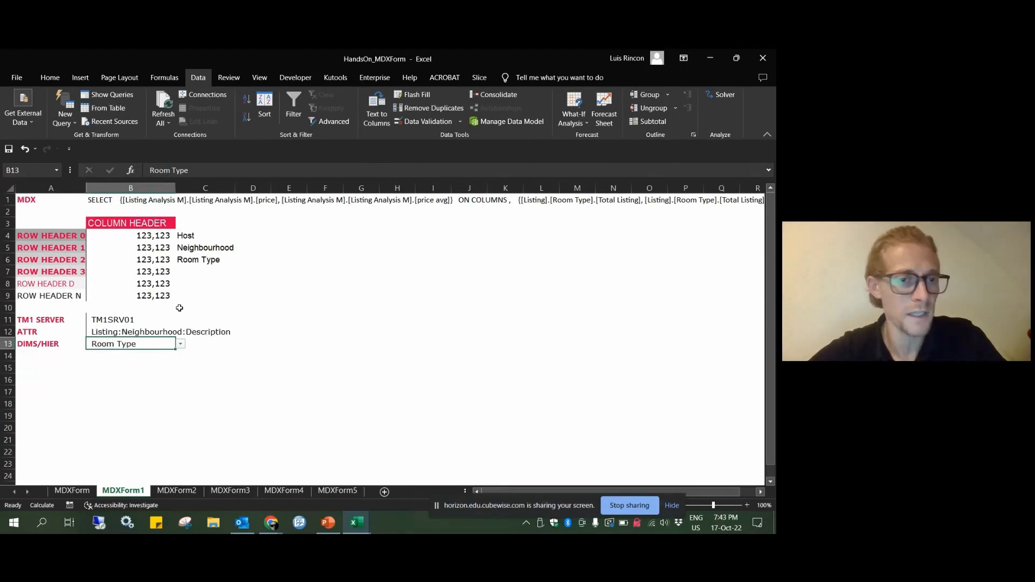
Show the MDXForm2 sheet and rebuild it with Slice
click(178, 490)
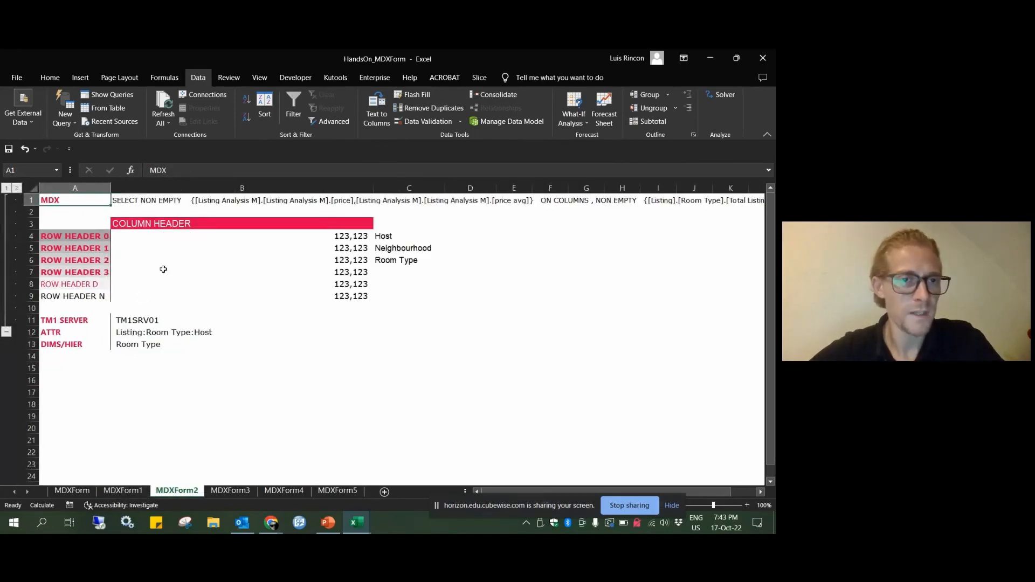
click(477, 79)
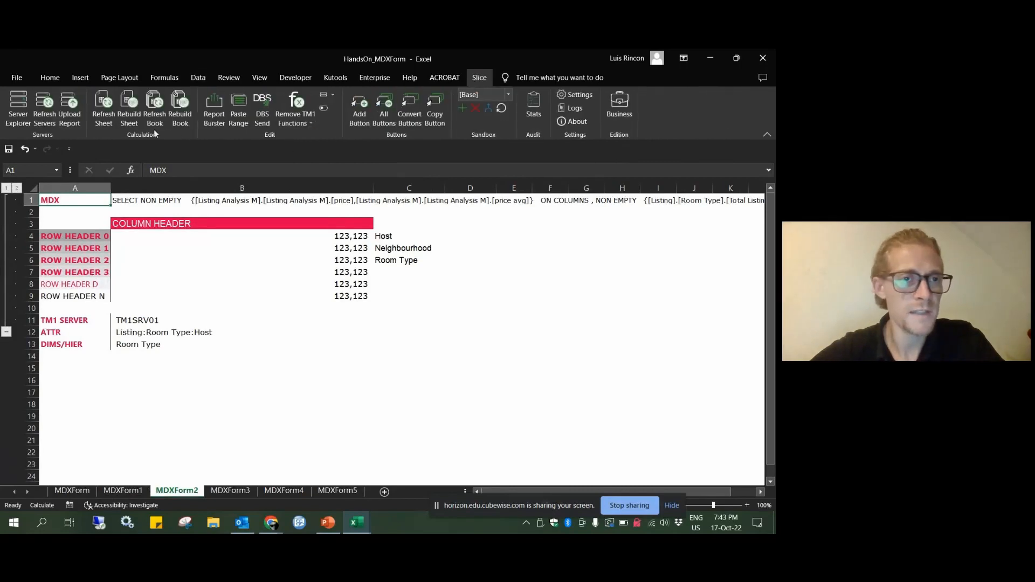
click(126, 101)
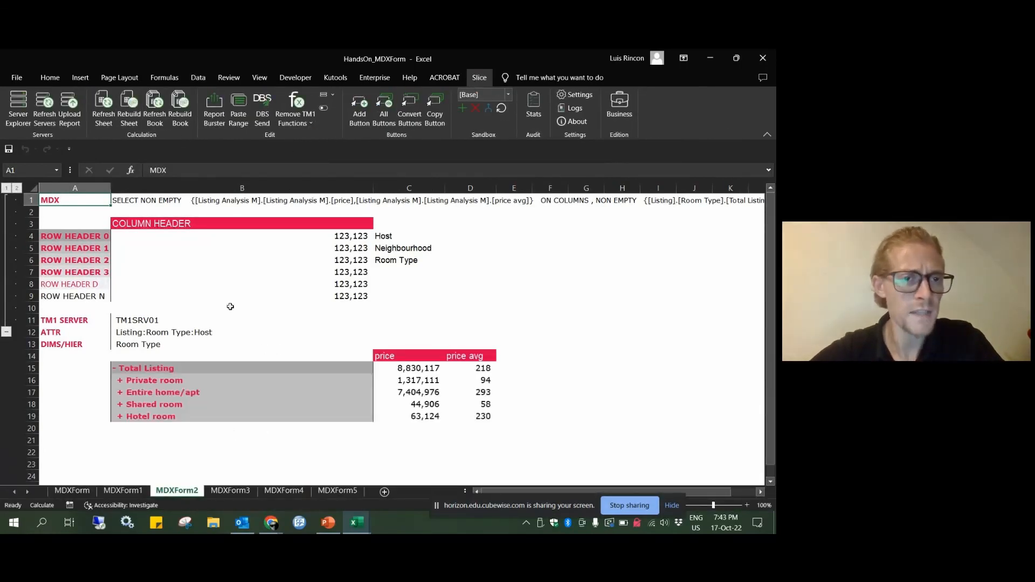
Set the DIMS/HIER cell B13 on MDXForm2 to Neighbourhood, rebuild the sheet and look through the resulting rows
click(134, 201)
click(160, 345)
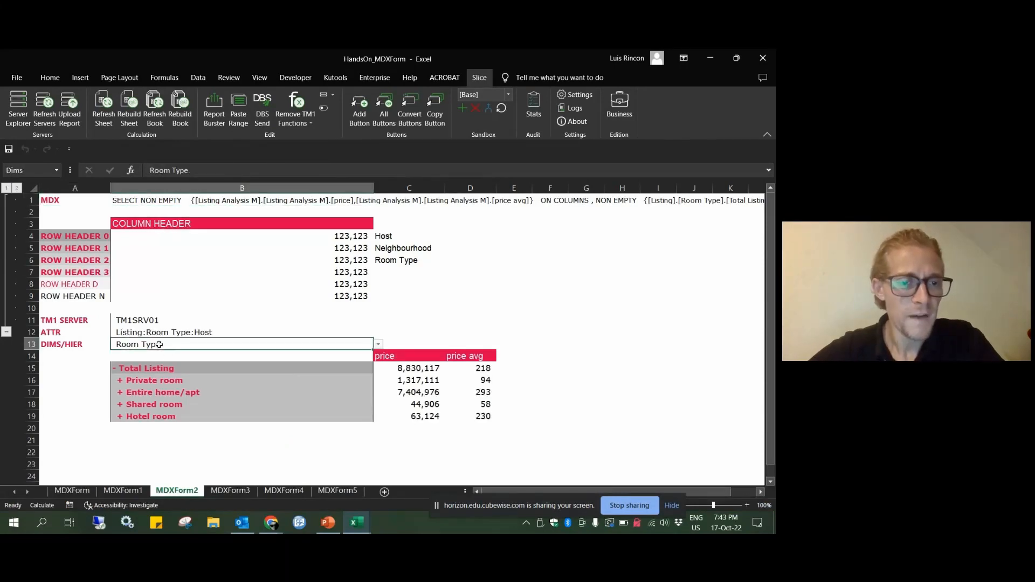
click(379, 344)
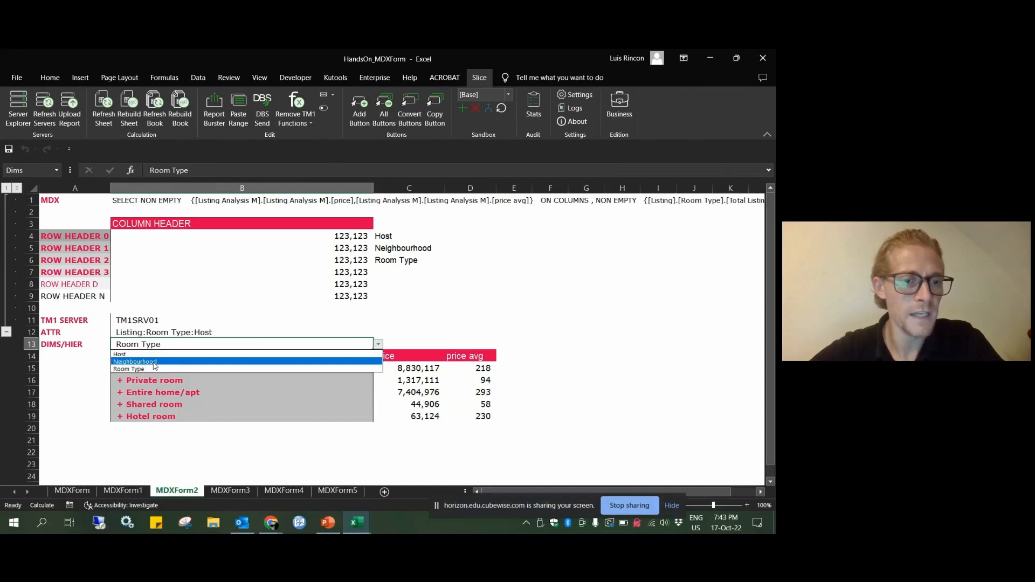
click(154, 366)
click(129, 108)
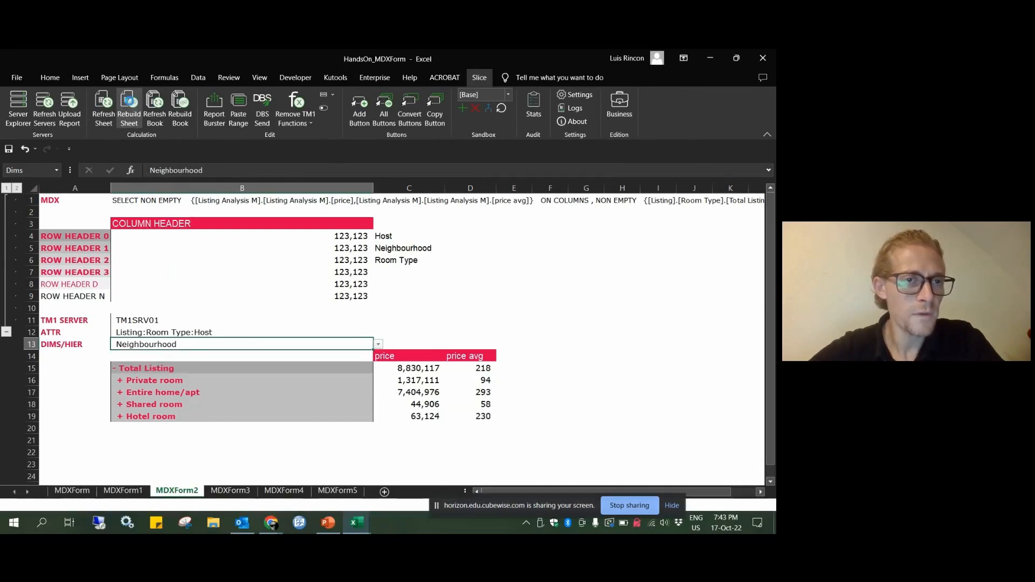
scroll(249, 296, down, 6)
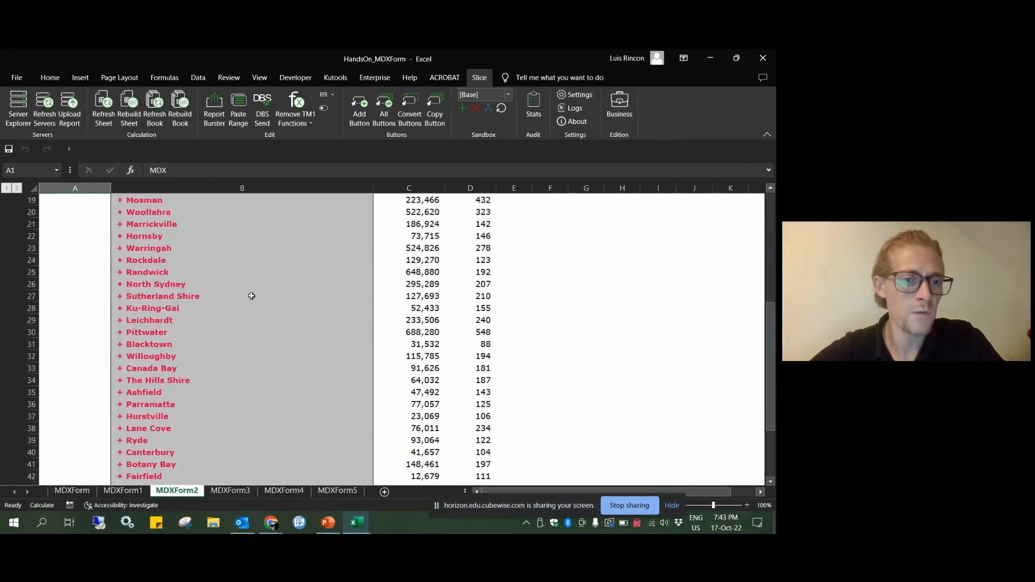
scroll(251, 296, up, 6)
Copy the MDX query from cell B1 of MDXForm2 and replace the query in the TM1SRV01 MDX Lab window with it
click(127, 197)
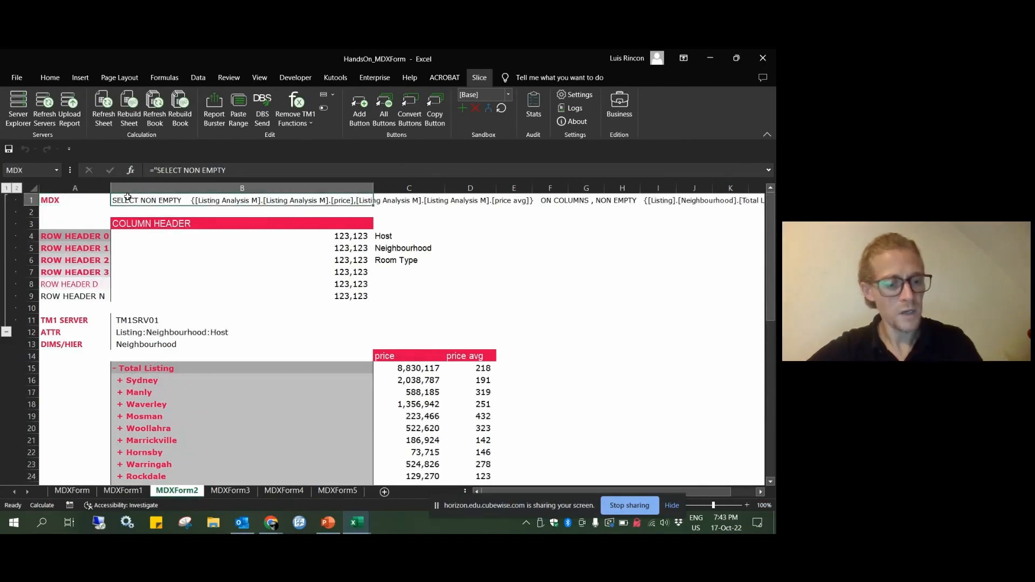
key(ctrl+c)
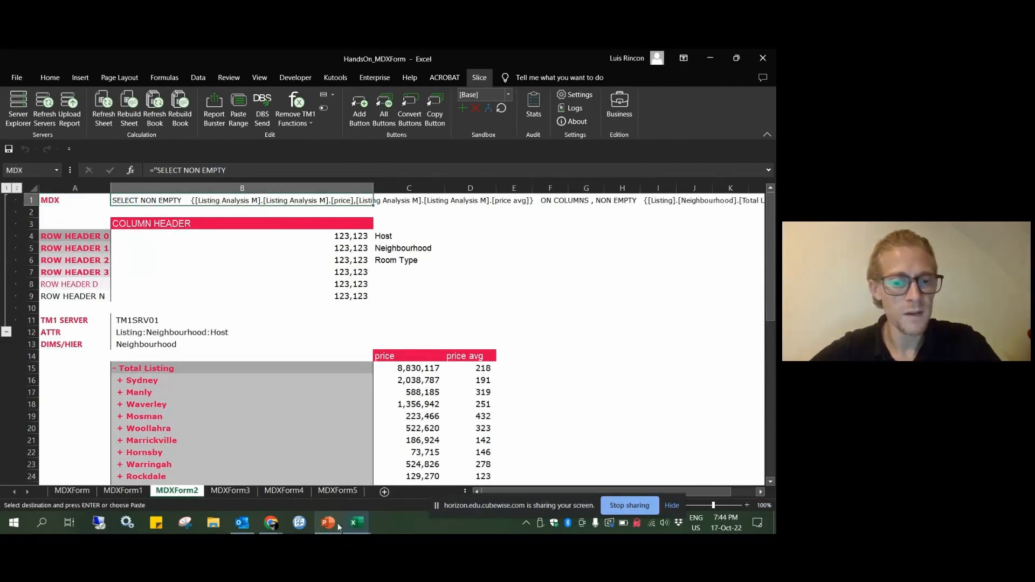
mouse_move(356, 522)
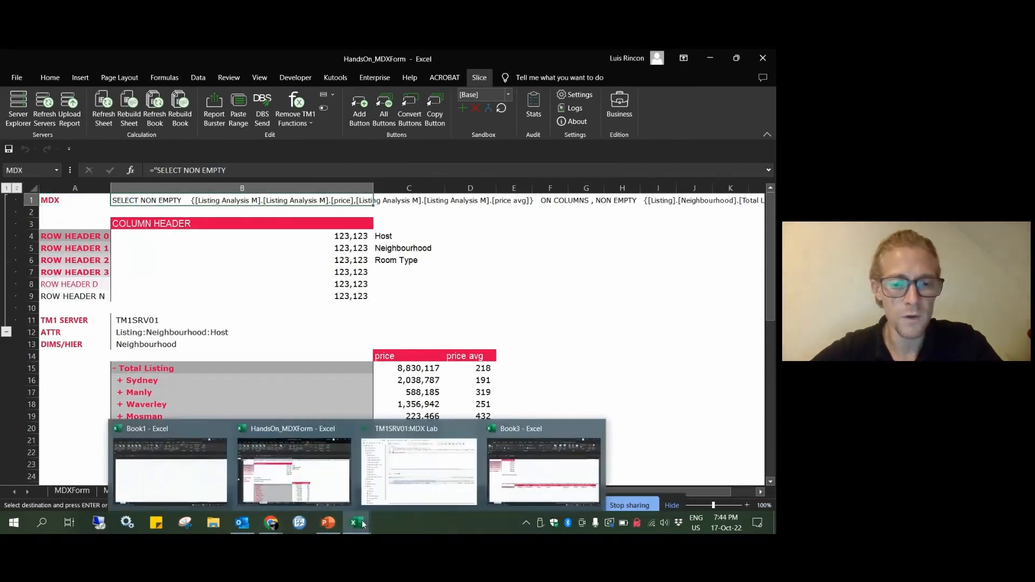
click(397, 489)
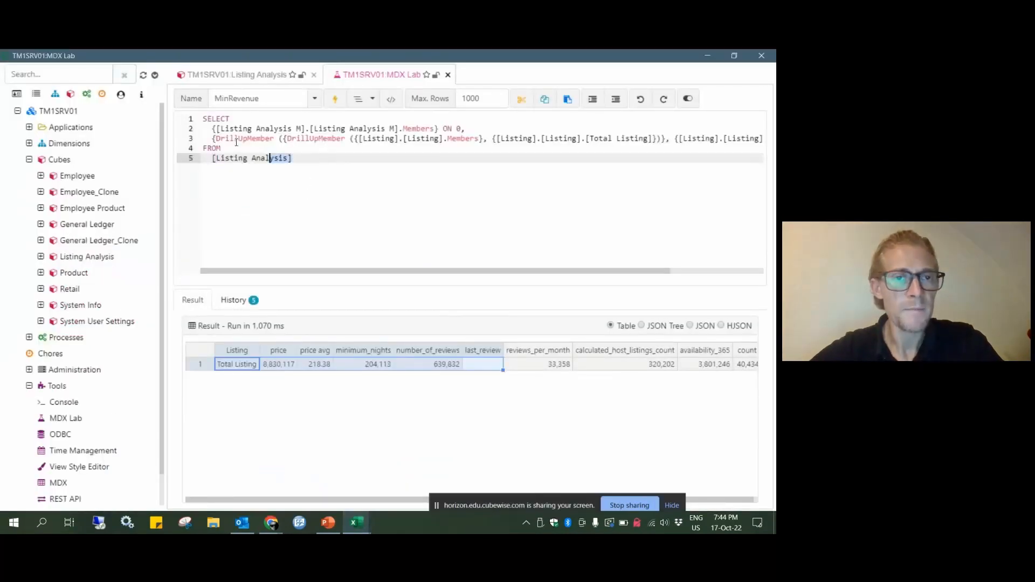
drag(291, 157, 190, 117)
key(Delete)
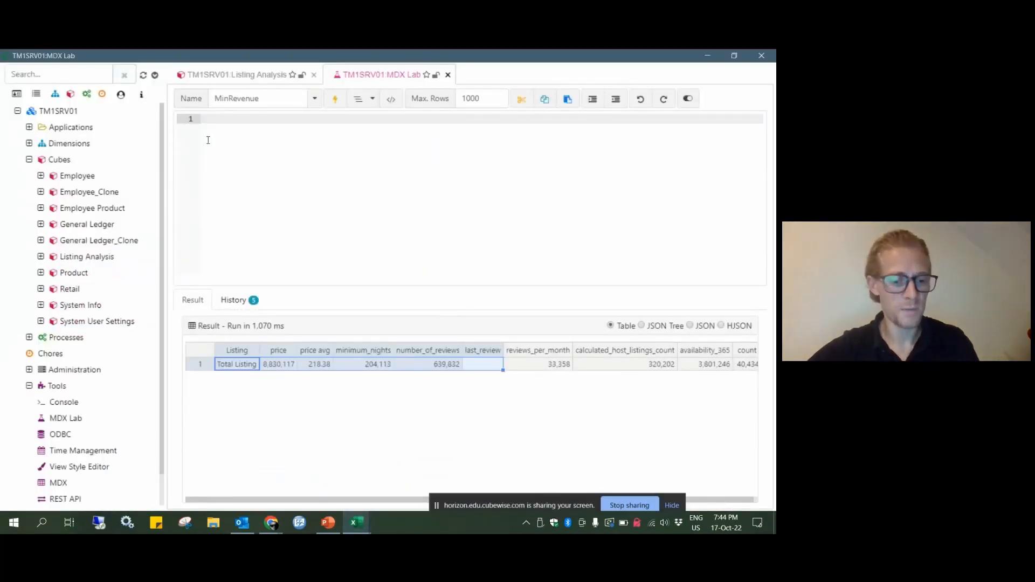
key(ctrl+v)
Remove the quotation marks enclosing the pasted Neighbourhood query and execute it
click(336, 169)
key(BackSpace)
click(205, 119)
key(BackSpace)
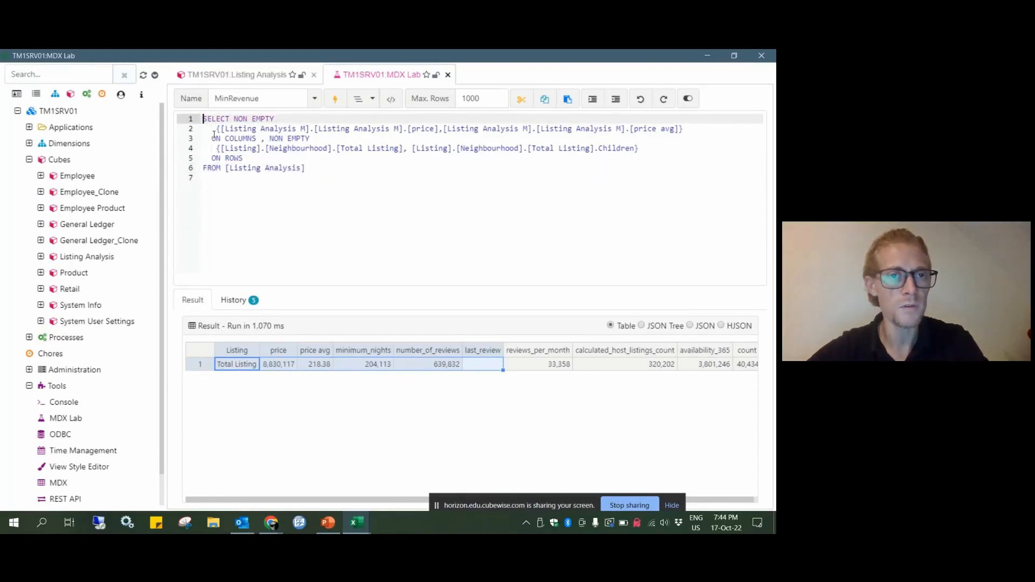
click(320, 161)
click(335, 99)
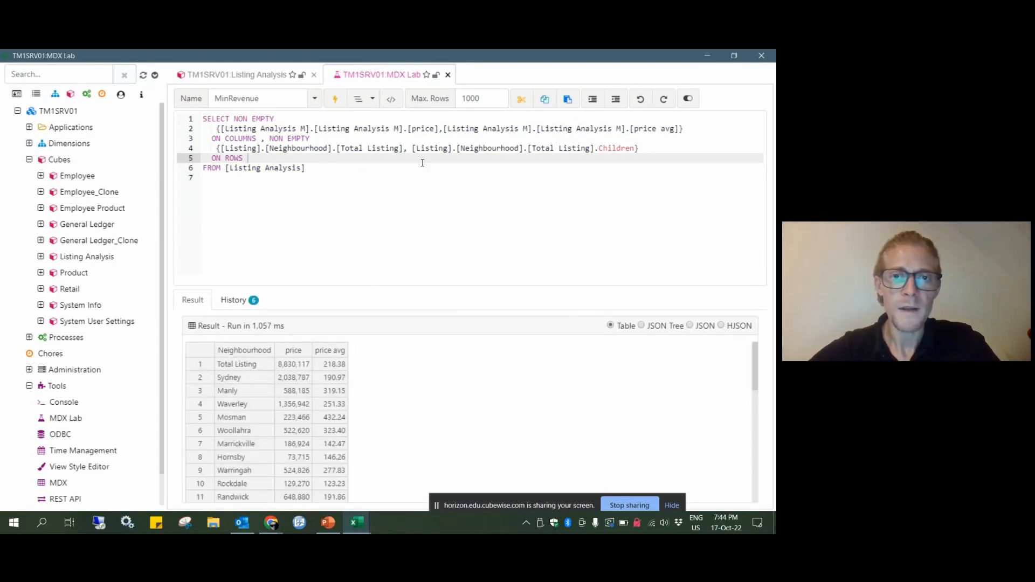
Replace Neighbourhood with Room Type in both hierarchy references of the rows set and execute the query
click(391, 148)
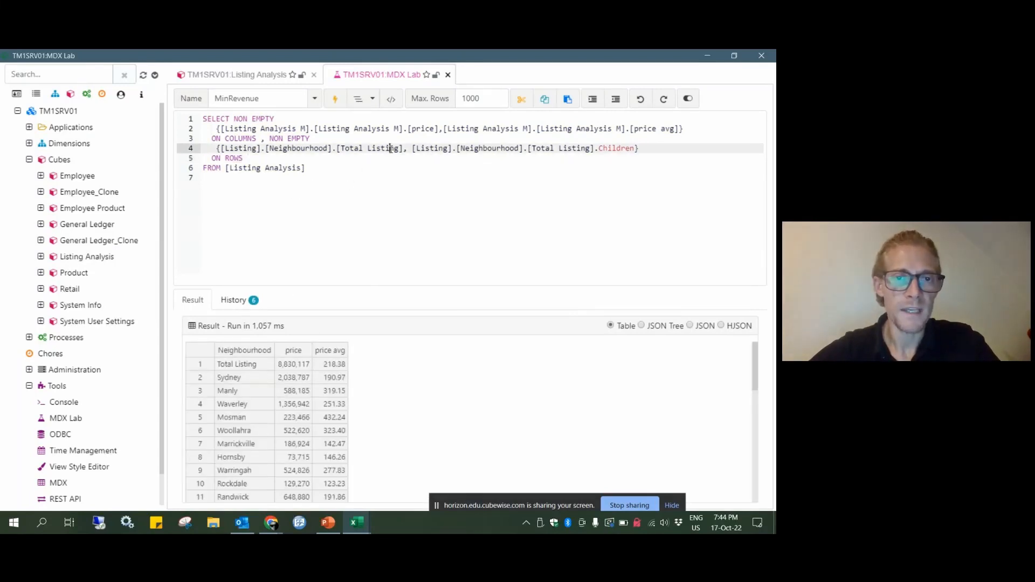
double_click(308, 149)
text(Room Type)
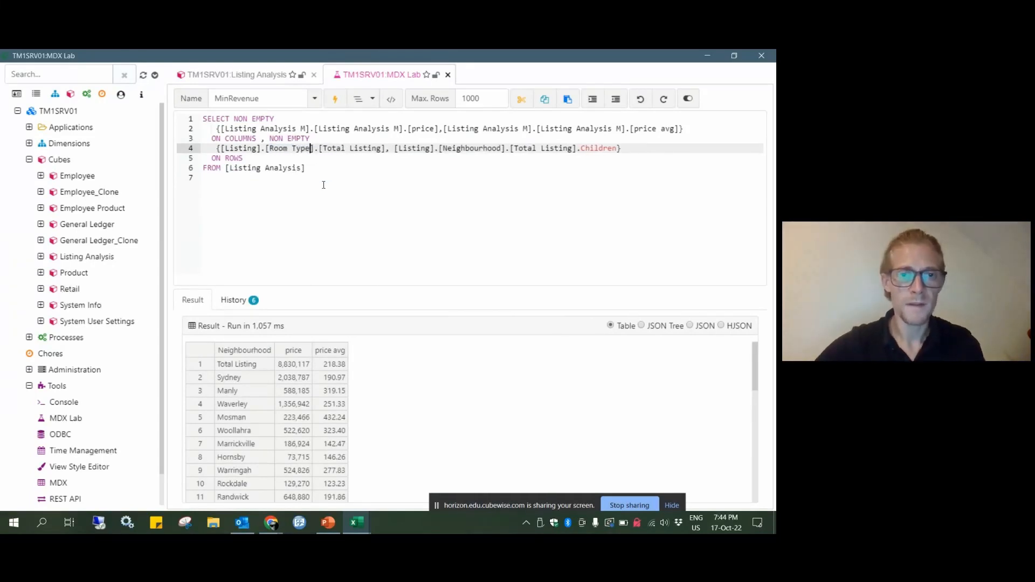
shift+click(270, 149)
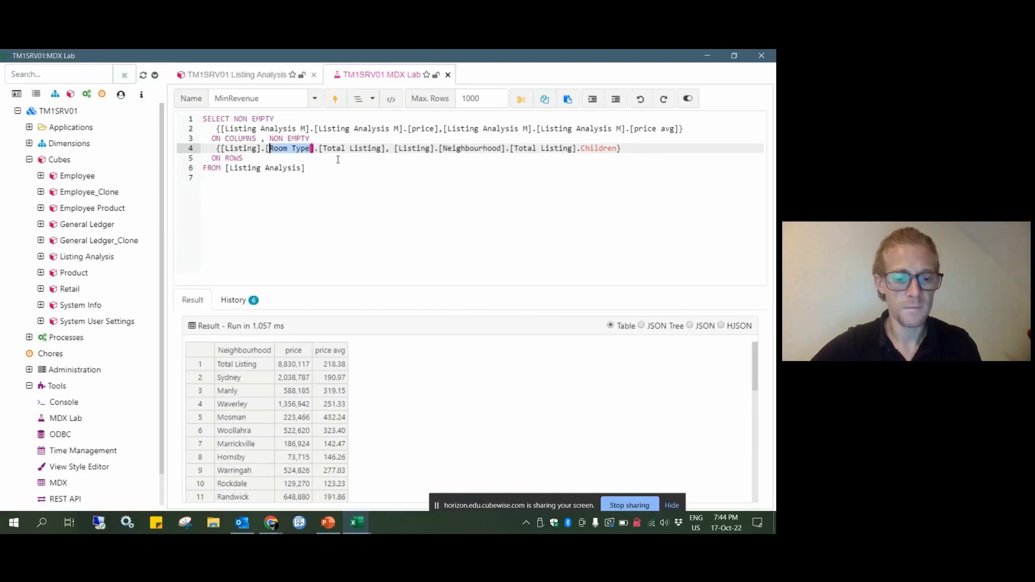
double_click(470, 149)
key(ctrl+v)
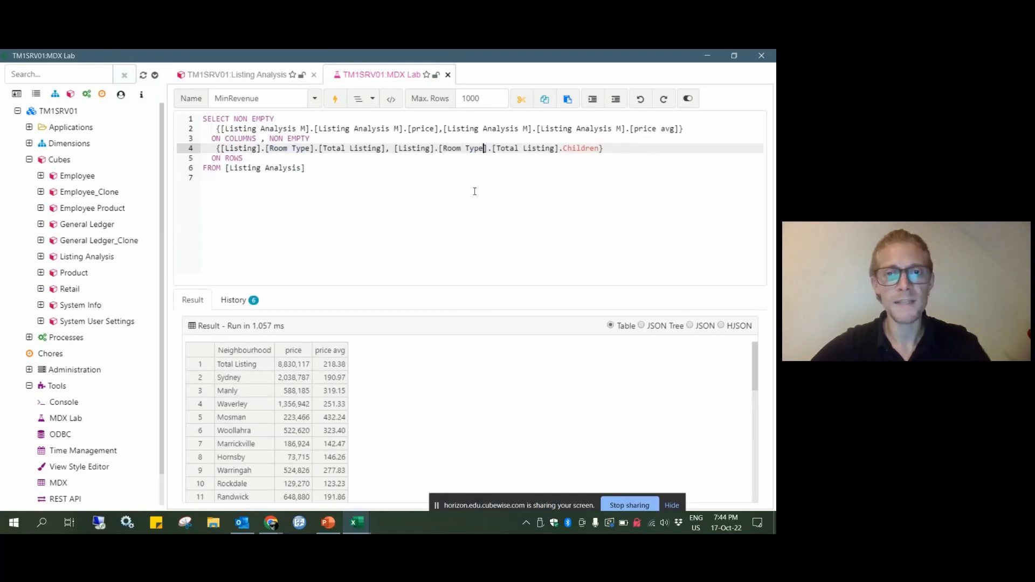
click(334, 99)
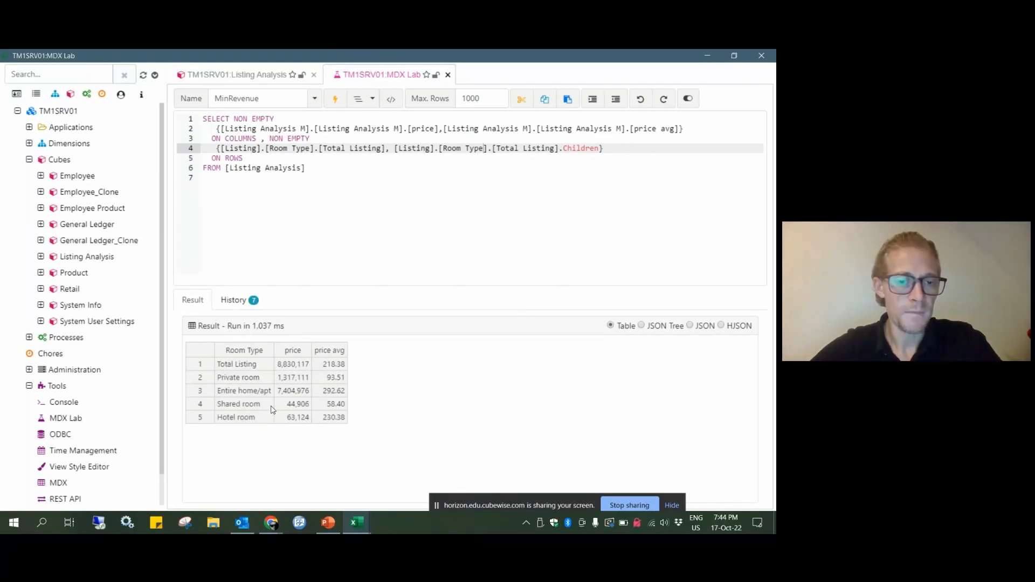
Return to the HandsOn_MDXForm workbook in Excel, set DIMS/HIER cell B13 on MDXForm2 to Room Type and rebuild the sheet
click(356, 523)
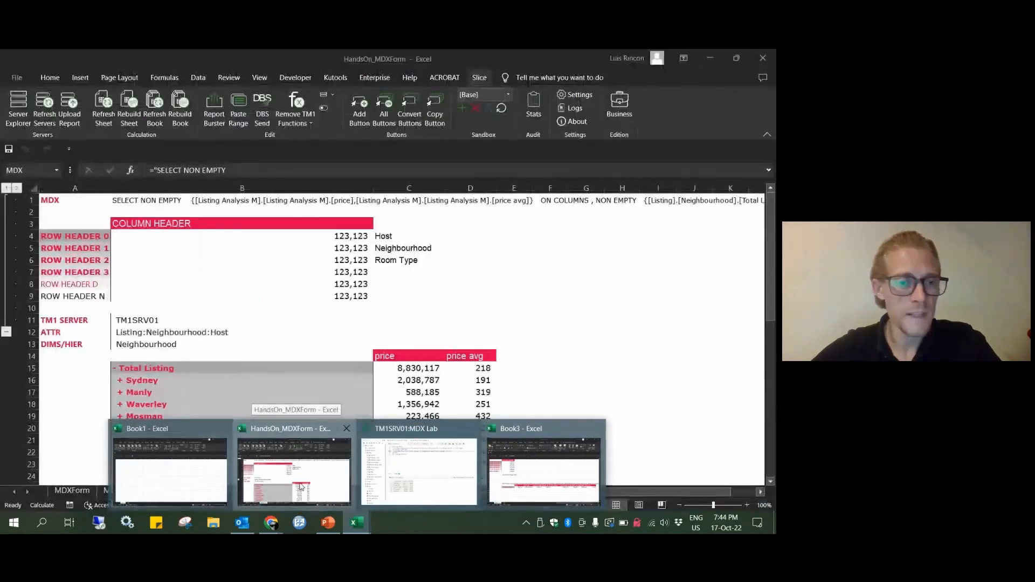
click(300, 487)
click(183, 343)
click(379, 344)
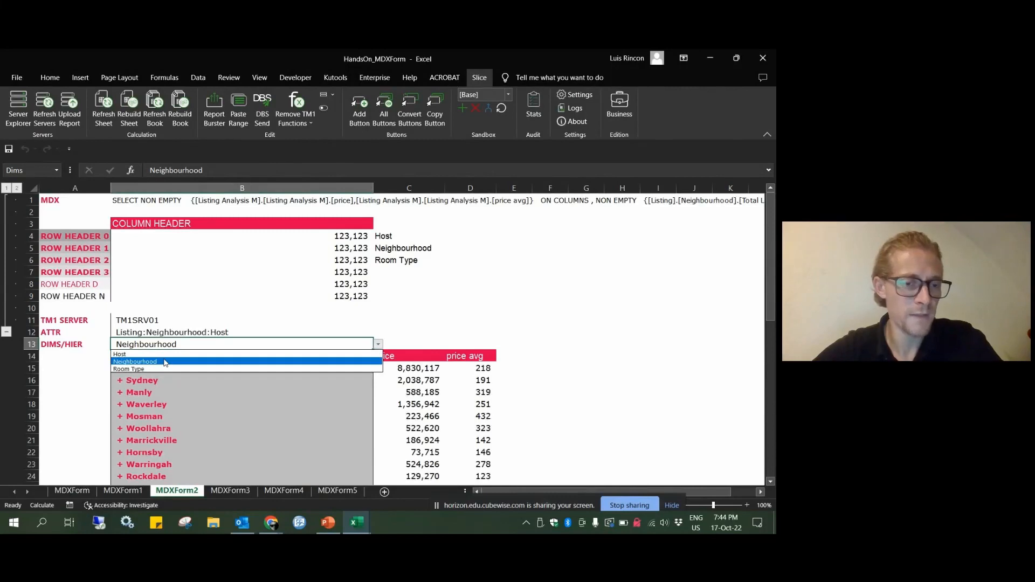
click(155, 370)
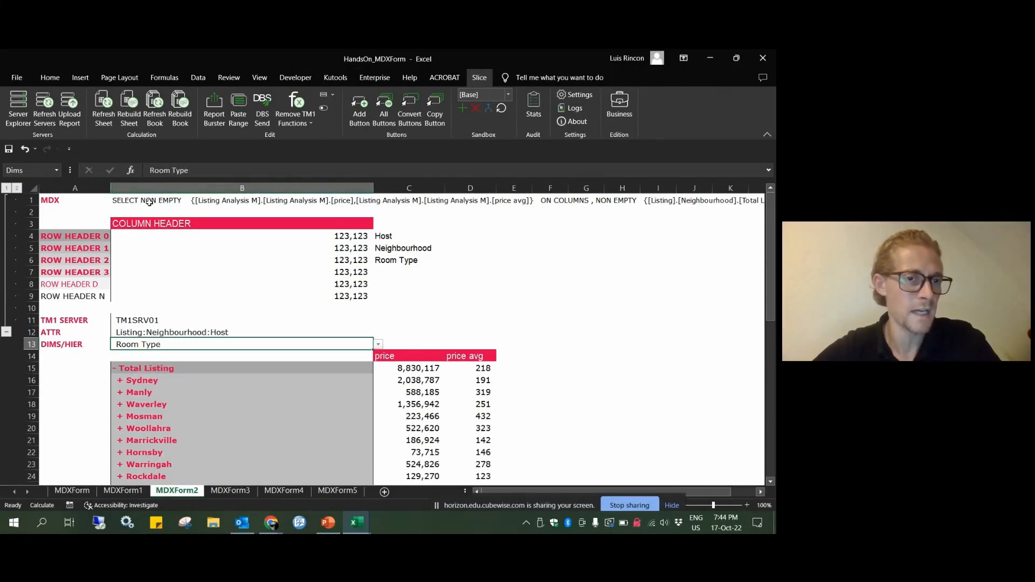
click(129, 107)
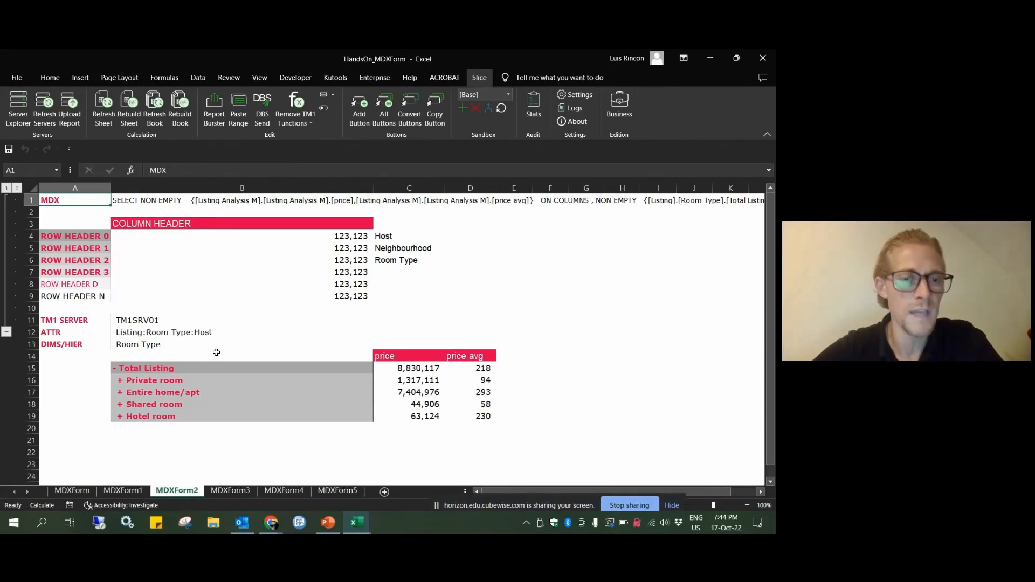
Show the MDXForm3 sheet, rebuild it with Slice and examine the Host, Neighbourhood and Room Type queries in rows 1 to 3
click(227, 492)
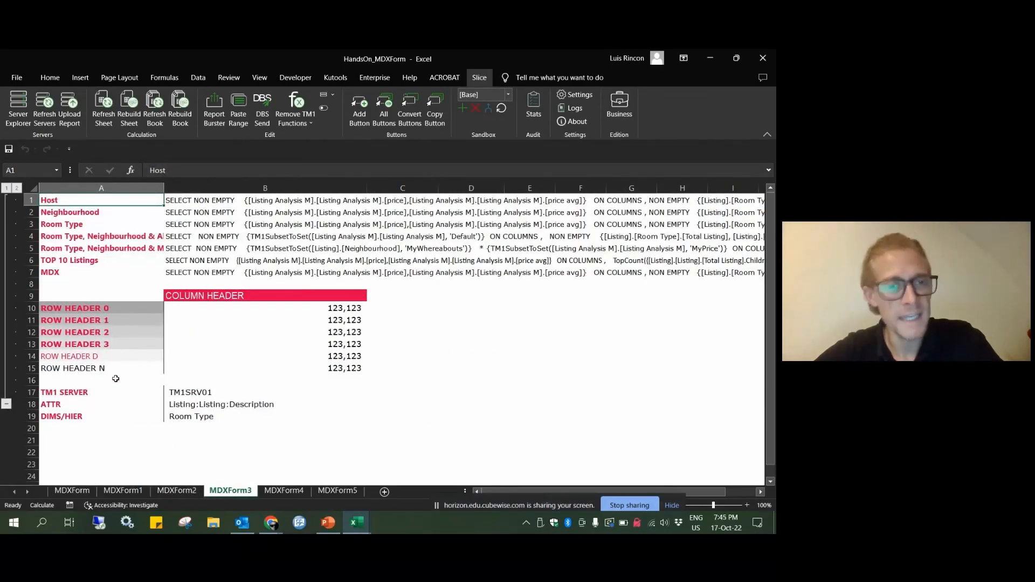
click(129, 107)
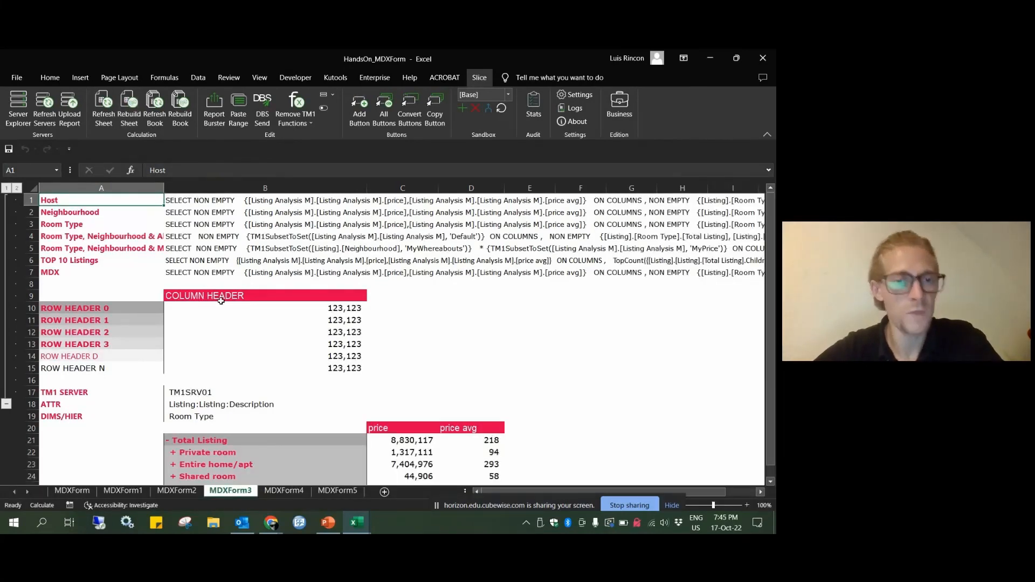
drag(33, 200, 112, 227)
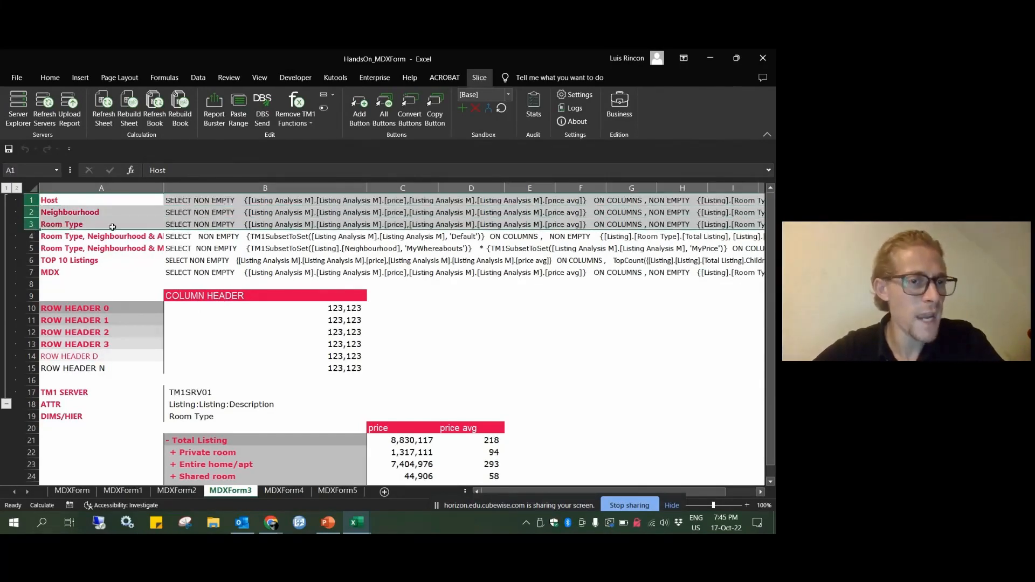
click(184, 223)
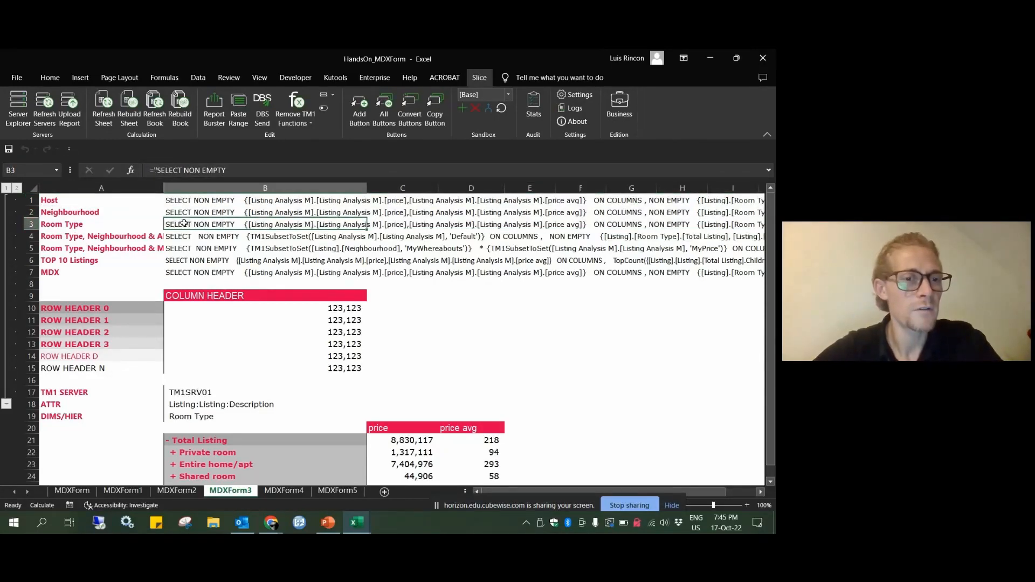
Set the DIMS/HIER cell B19 on MDXForm3 to Room Type, Neighbourhood & All Measures, rebuild the sheet and review the form
click(213, 414)
click(372, 417)
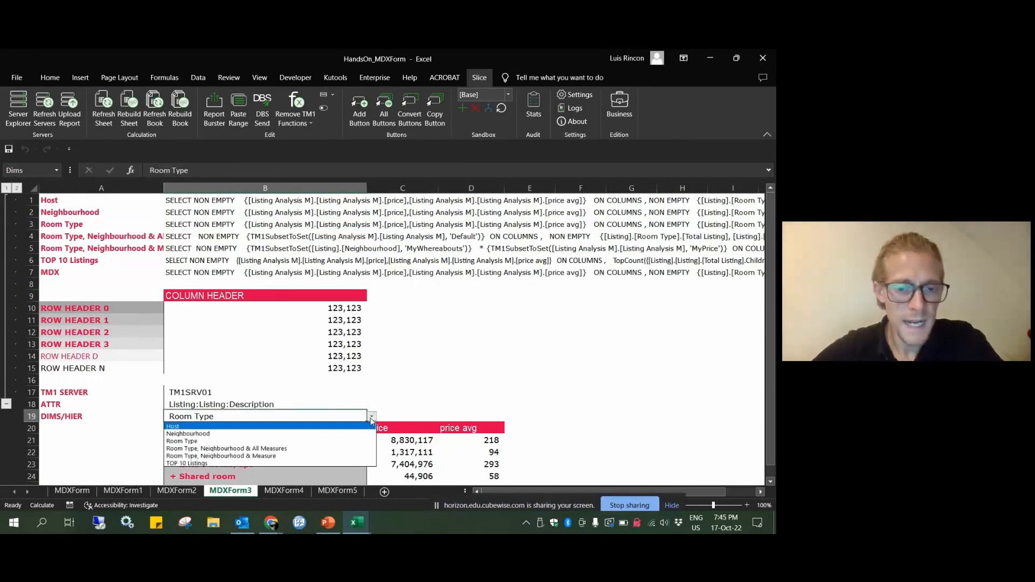
click(300, 449)
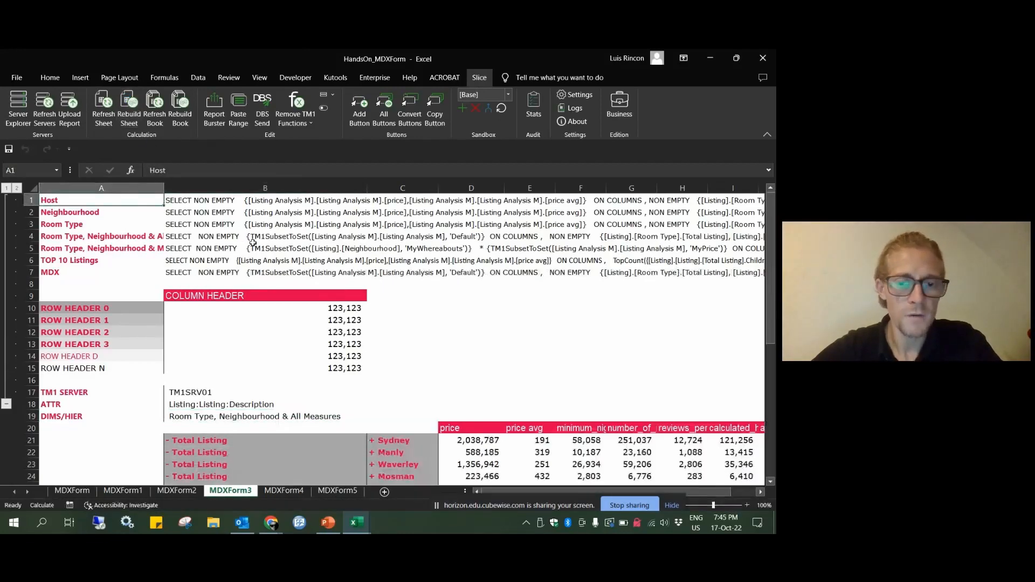
scroll(390, 286, down, 4)
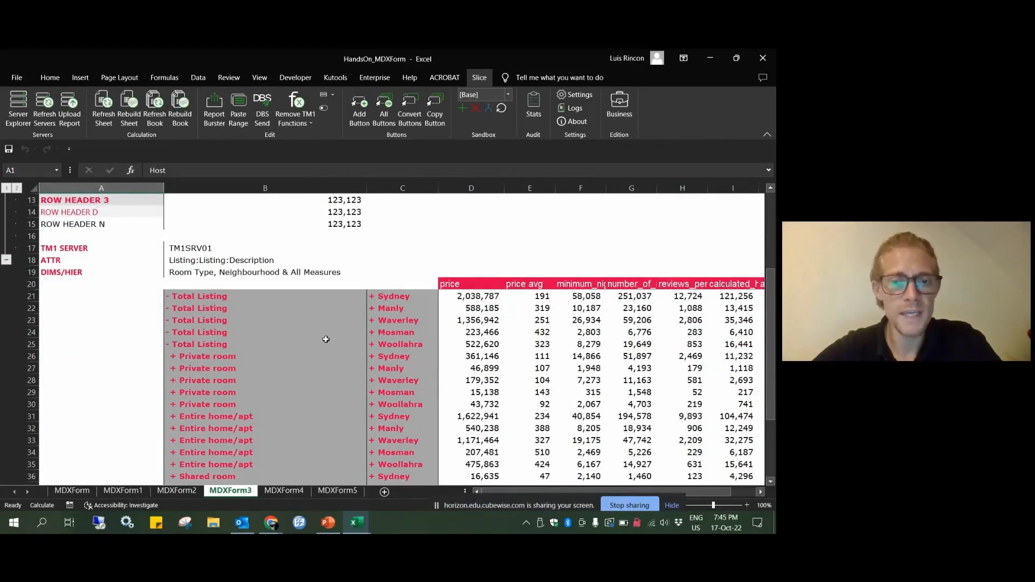
scroll(283, 344, up, 4)
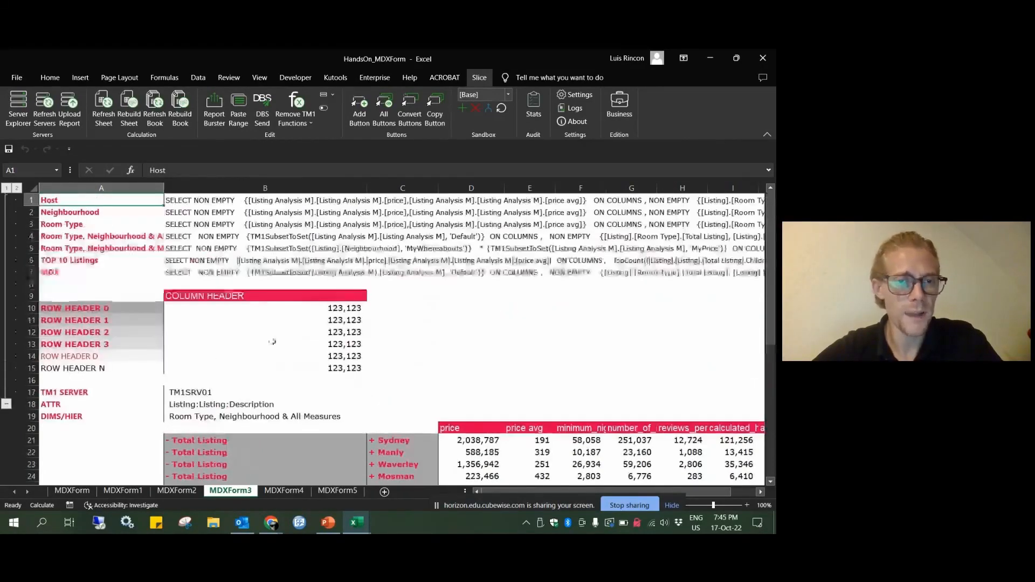
Copy the MDX query from cell B4 of MDXForm3 and replace the query in MDX Lab with it
click(181, 238)
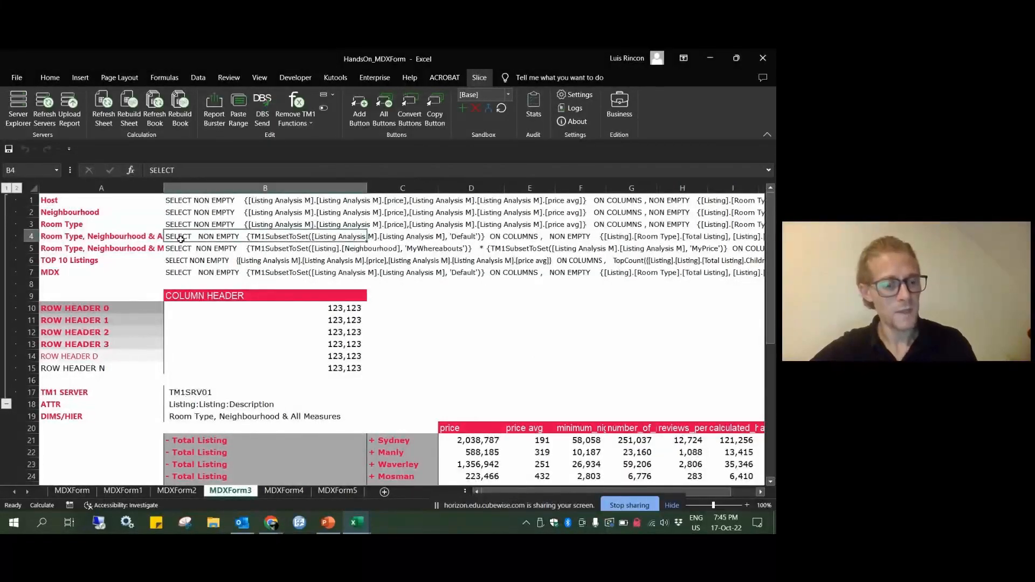
key(ctrl+c)
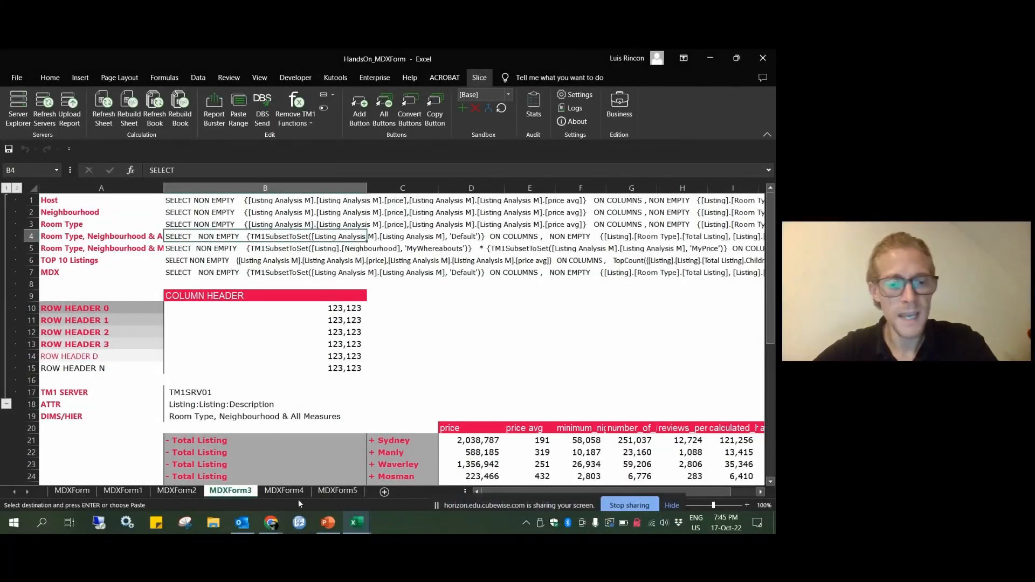
click(271, 522)
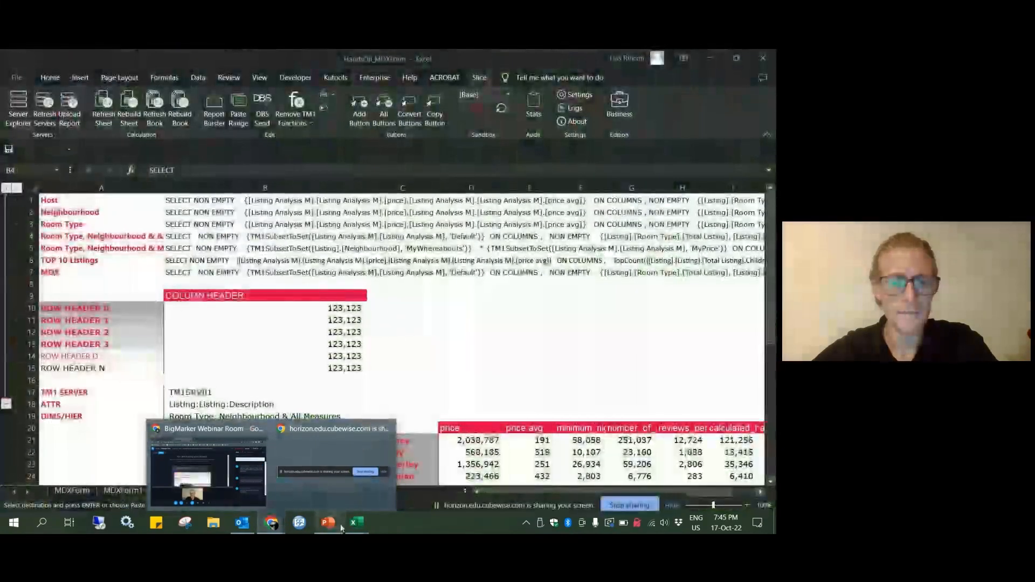
mouse_move(359, 526)
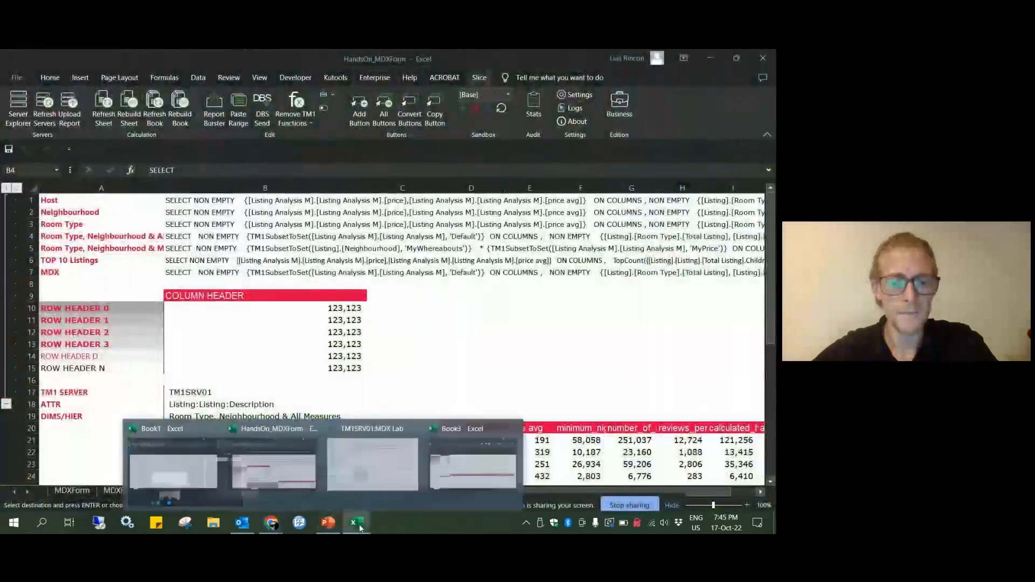
click(372, 464)
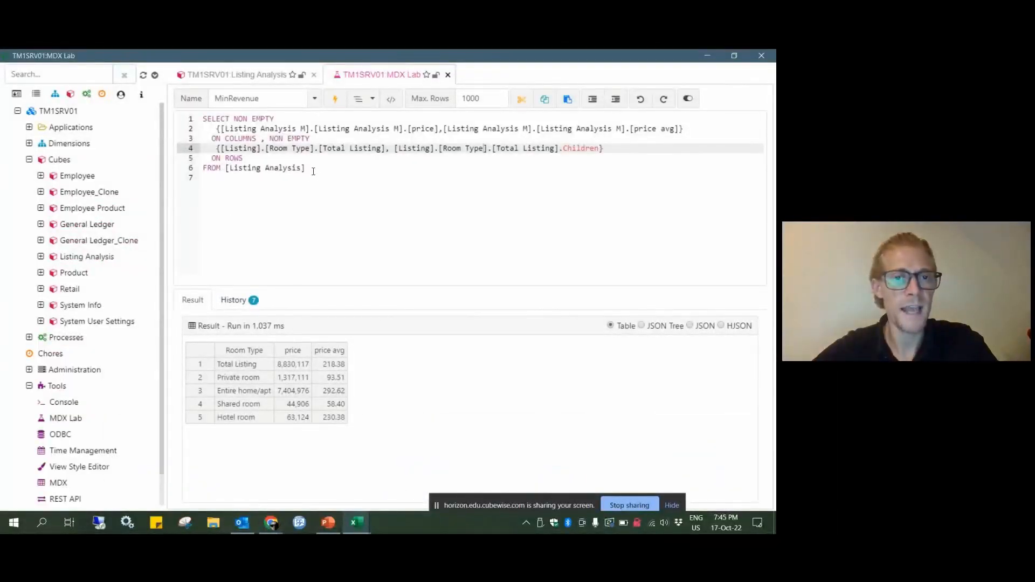
drag(313, 172, 178, 105)
key(Delete)
key(ctrl+v)
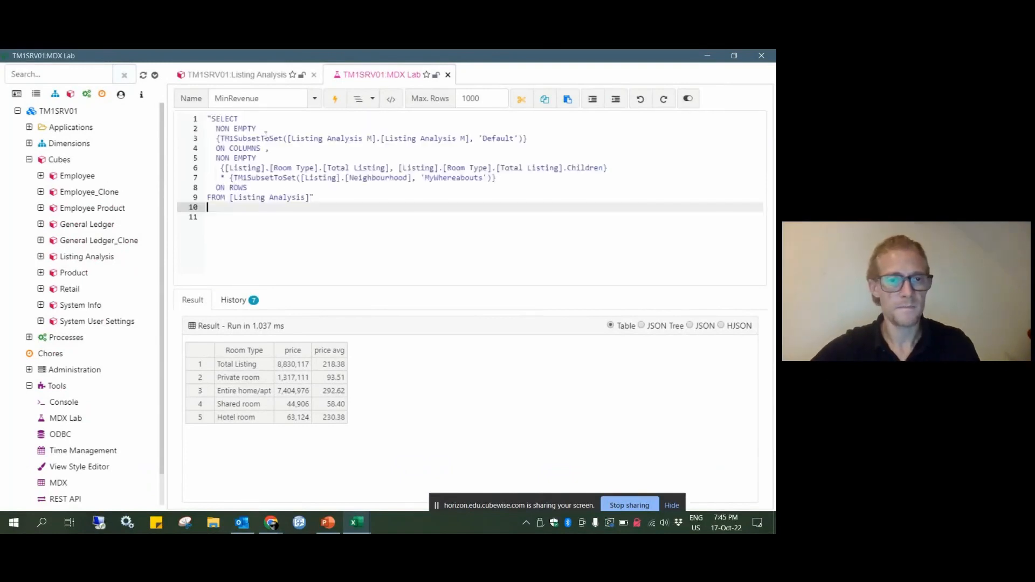
Remove the quotation marks surrounding the pasted MDX query and run it
click(321, 196)
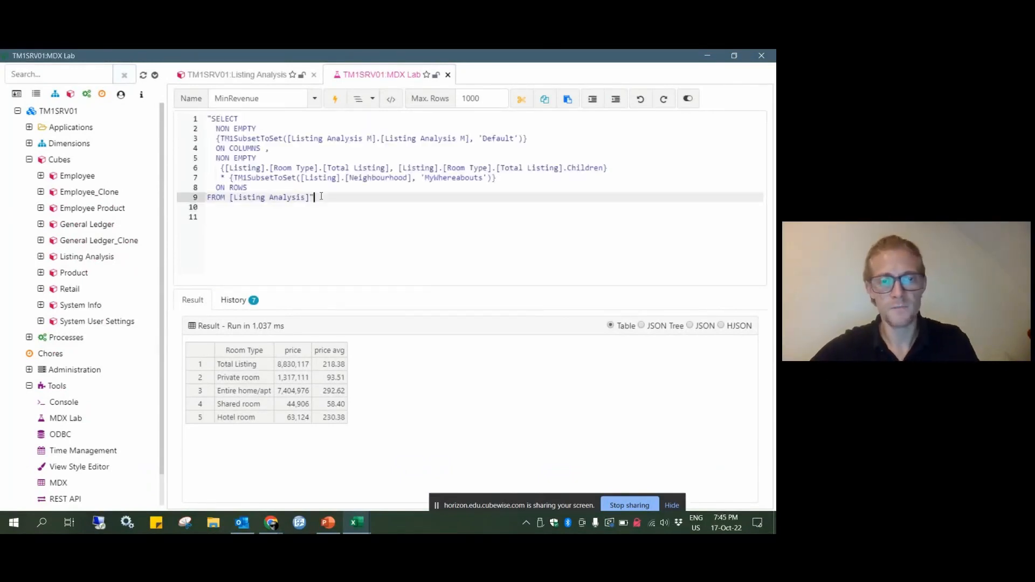
click(209, 119)
click(307, 163)
click(335, 98)
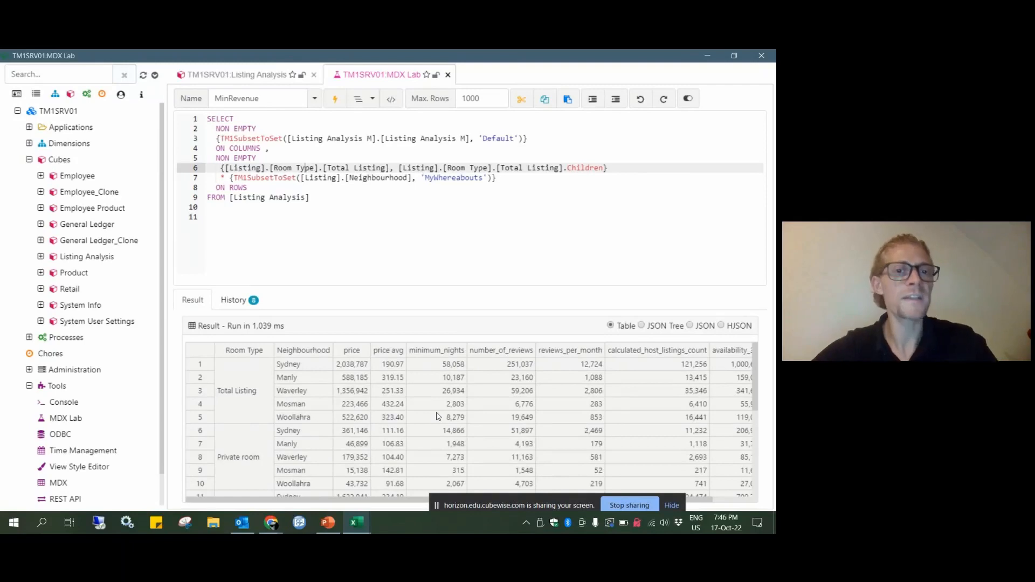
Return to the HandsOn_MDXForm workbook, set DIMS/HIER cell B19 on MDXForm3 to Room Type, Neighbourhood & Measure and rebuild the sheet
click(357, 523)
click(313, 483)
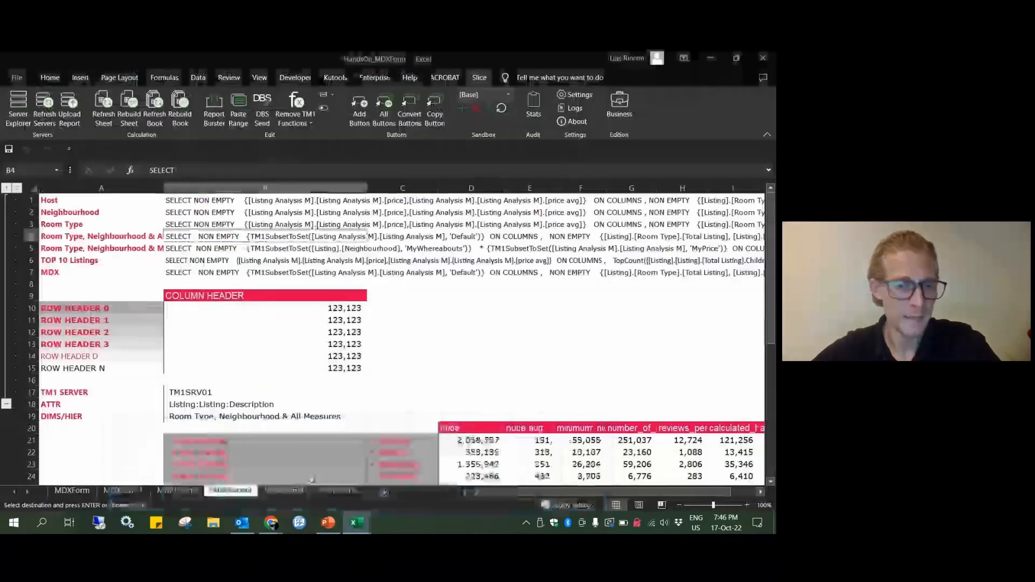
click(301, 415)
scroll(301, 416, down, 1)
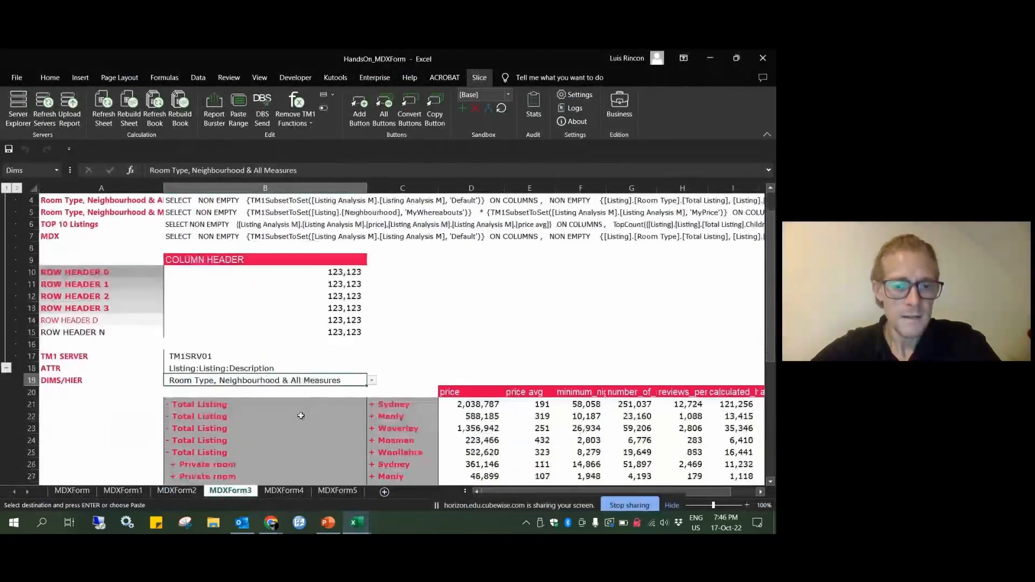
click(372, 381)
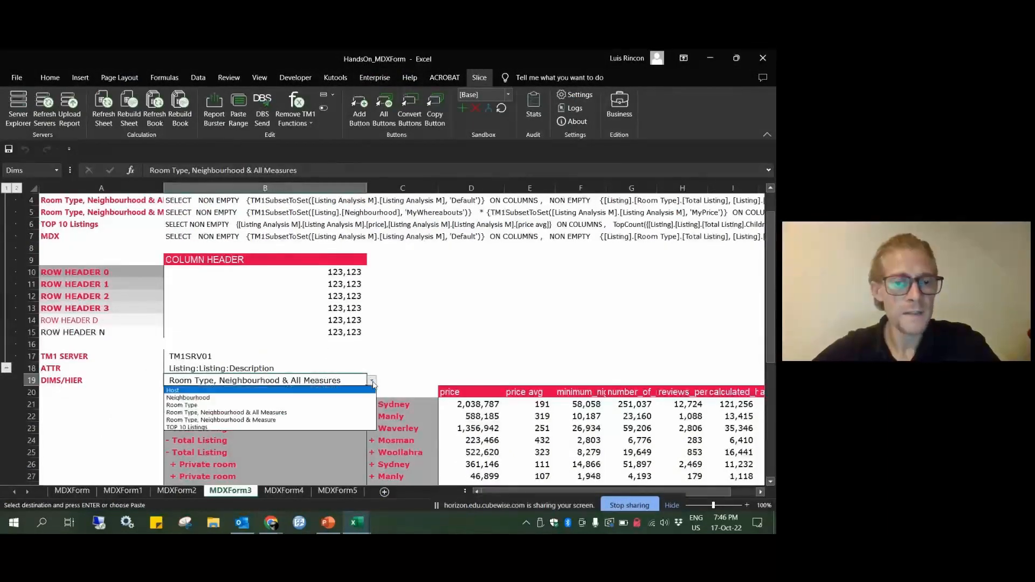
click(264, 420)
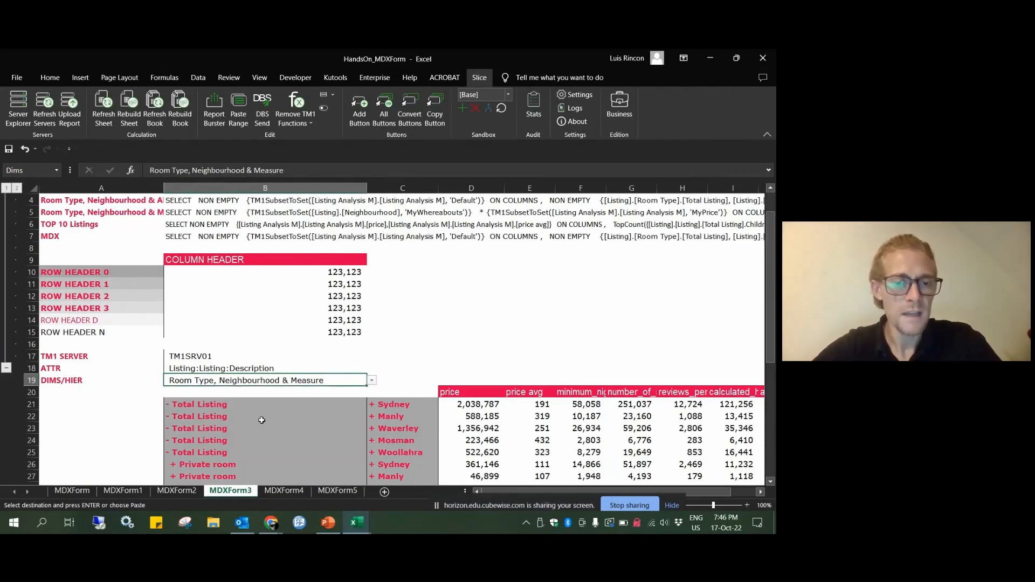
click(129, 107)
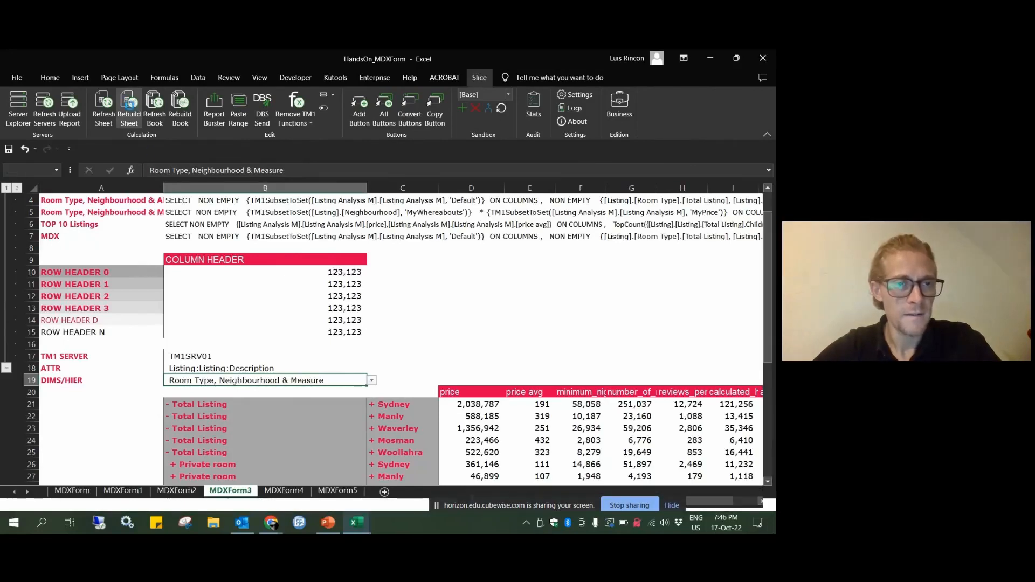
Examine the neighbourhood and price column headers and the room type rows of the rebuilt form
drag(387, 393, 678, 396)
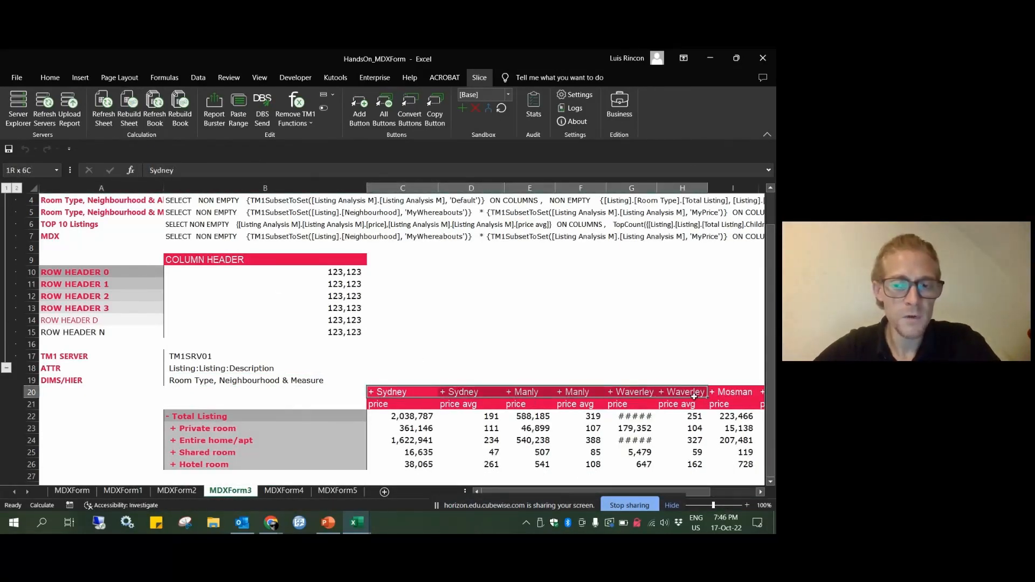
drag(201, 417, 203, 464)
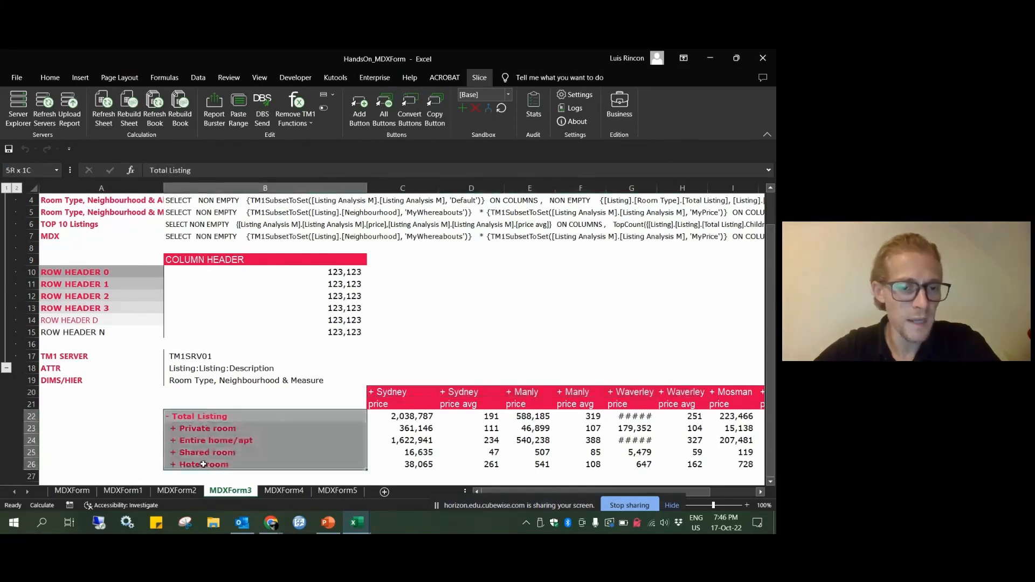
click(383, 408)
drag(463, 408, 667, 409)
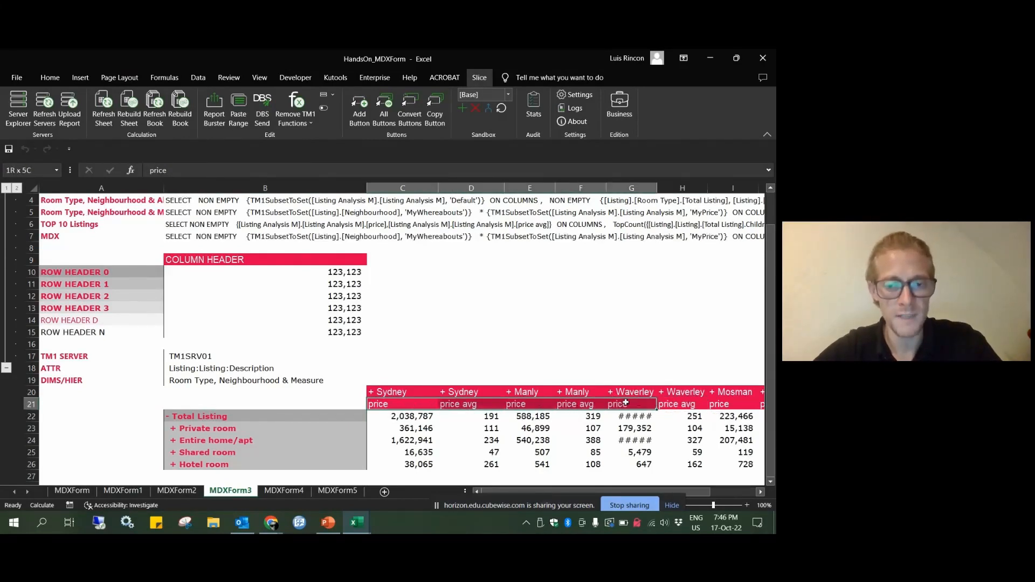
Expand the Manly member in the column headers and review the individual listing columns
click(524, 392)
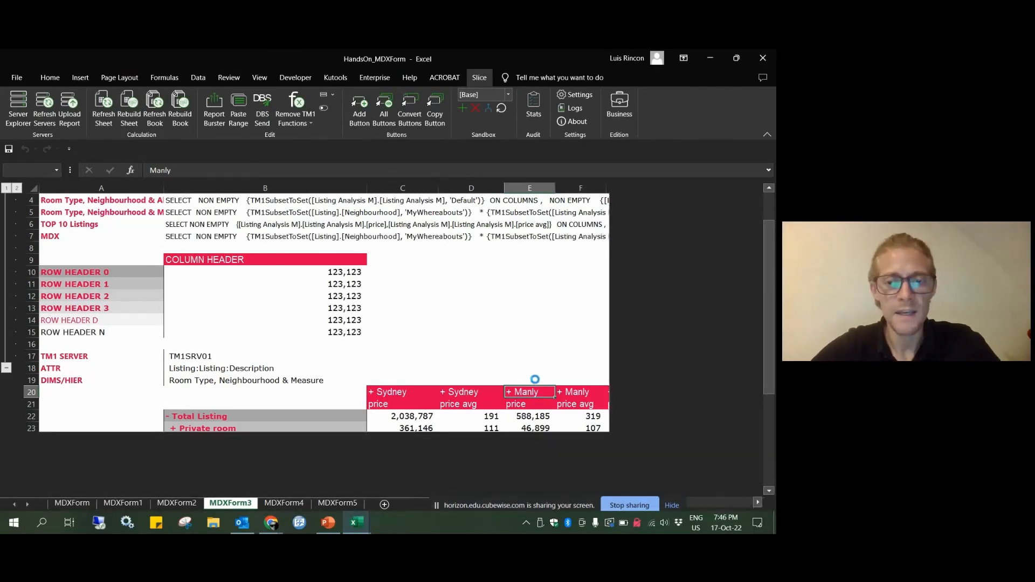
click(638, 420)
key(Right)
key(Right)
key(Right)
key(Right)
key(Right)
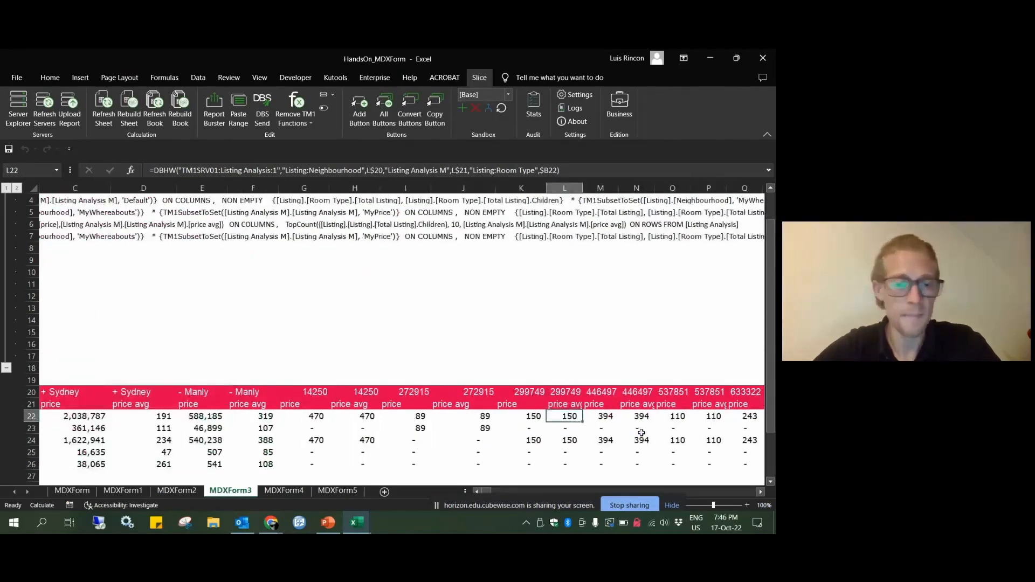
key(Left)
key(Left)
key(Left)
key(Left)
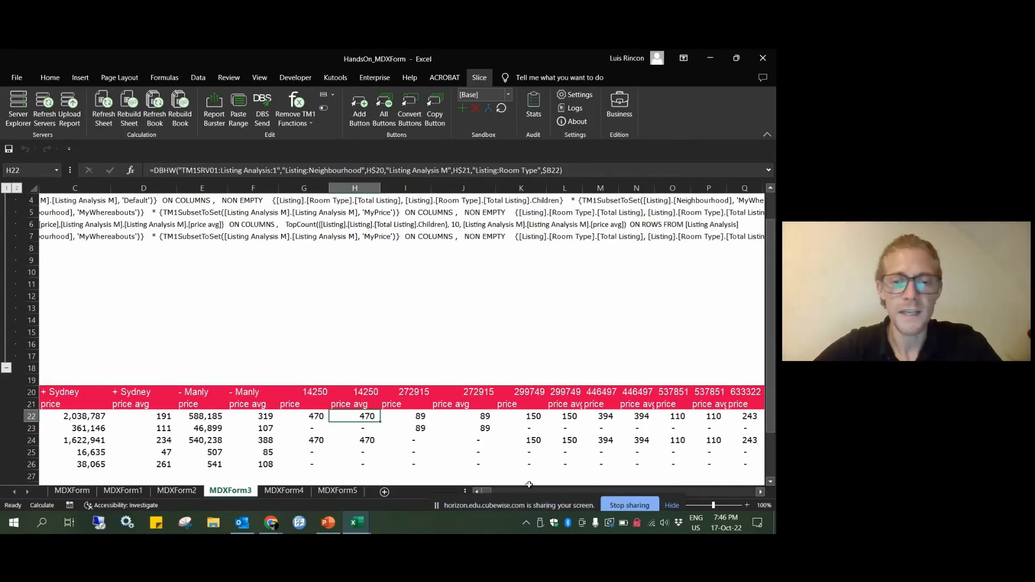
drag(491, 504, 474, 523)
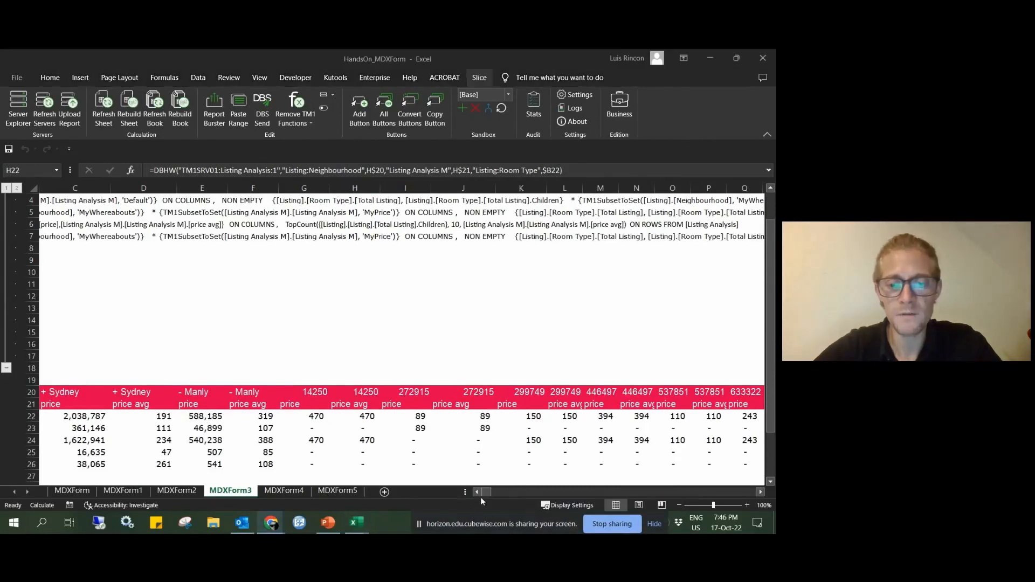
click(476, 493)
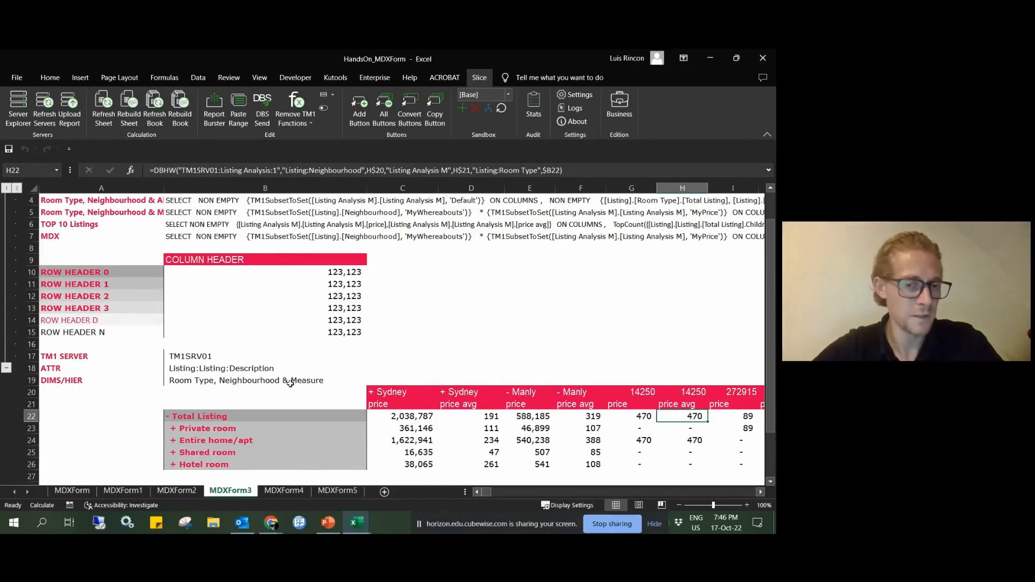
Set the DIMS/HIER cell B19 back to Room Type, Neighbourhood & All Measures and rebuild the sheet
click(357, 379)
click(373, 382)
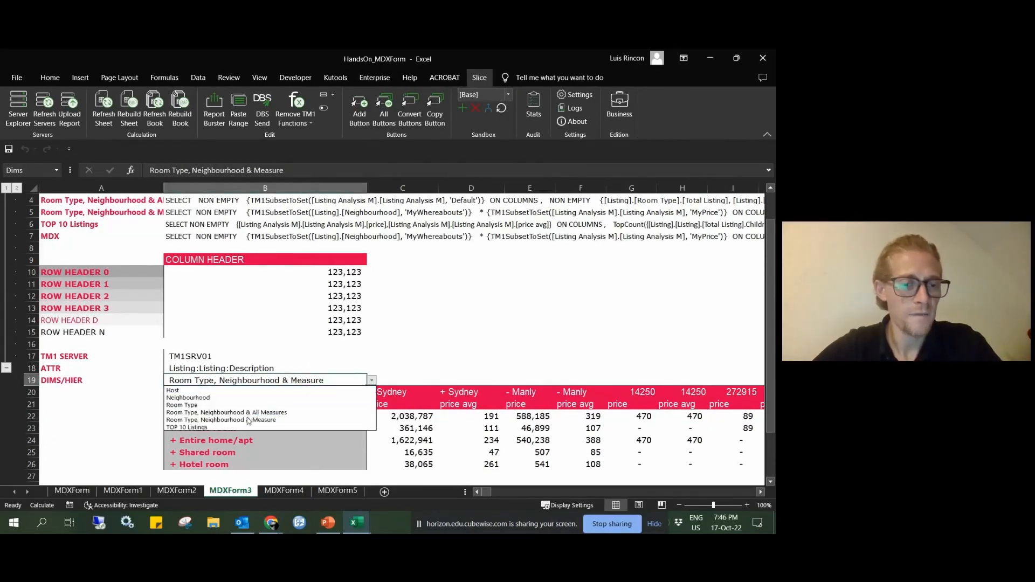
click(250, 413)
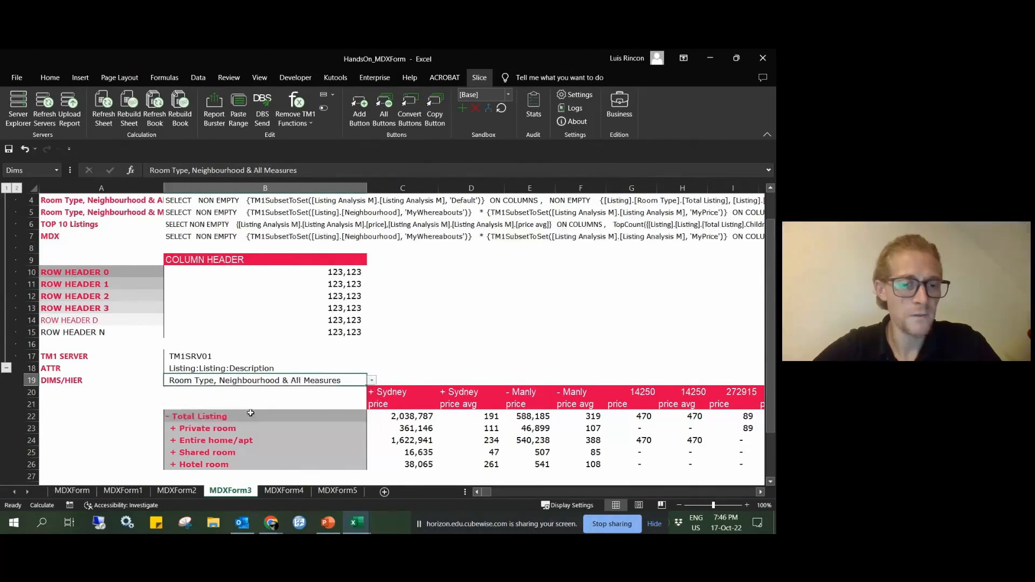
click(129, 107)
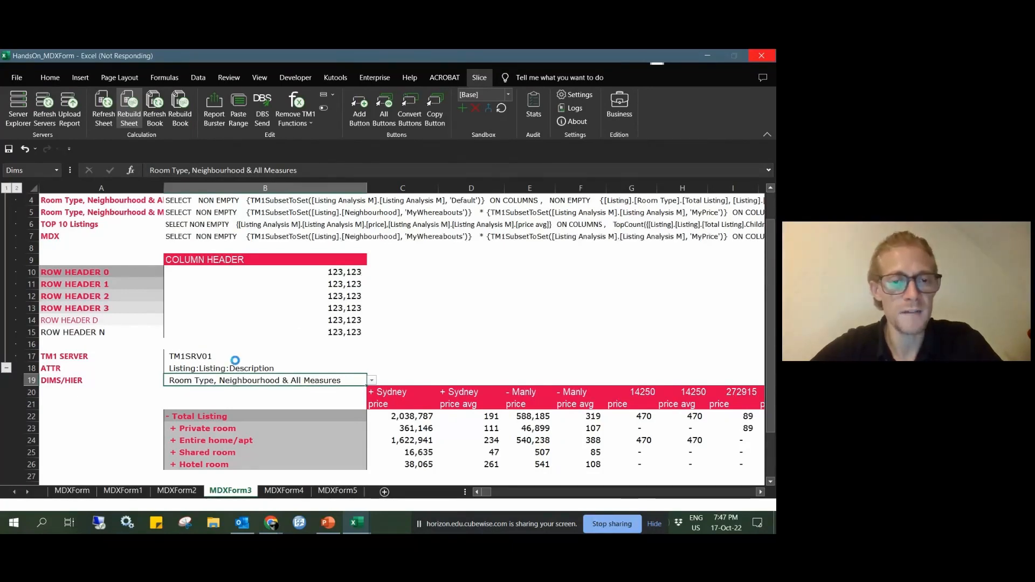
mouse_move(356, 533)
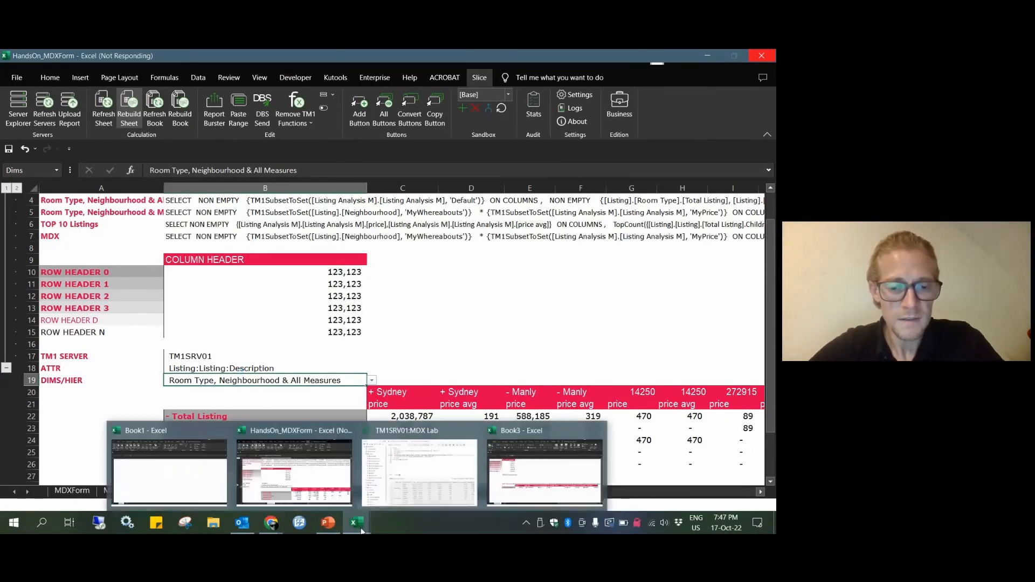
click(415, 475)
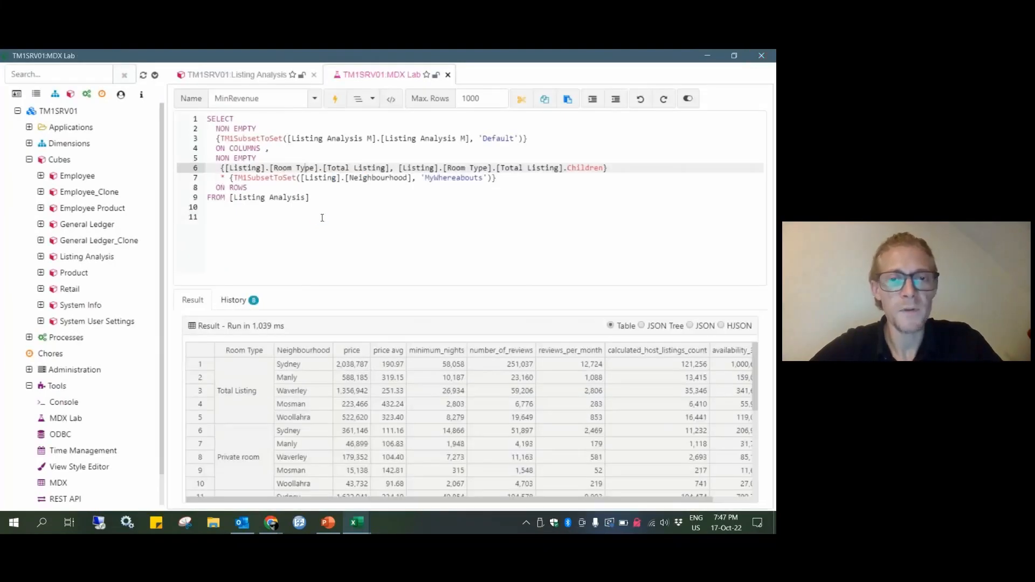
mouse_move(356, 523)
mouse_move(326, 496)
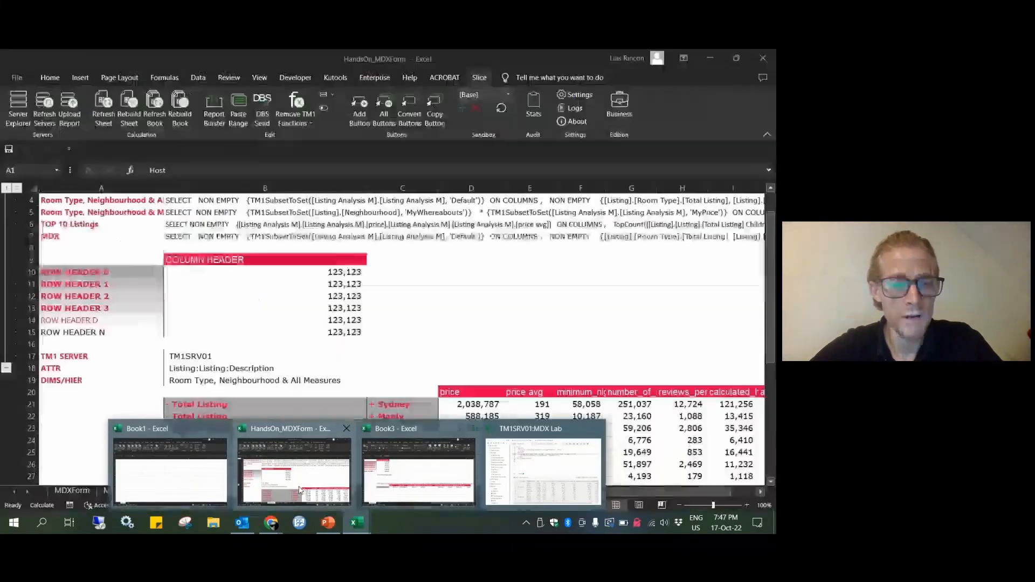
click(300, 490)
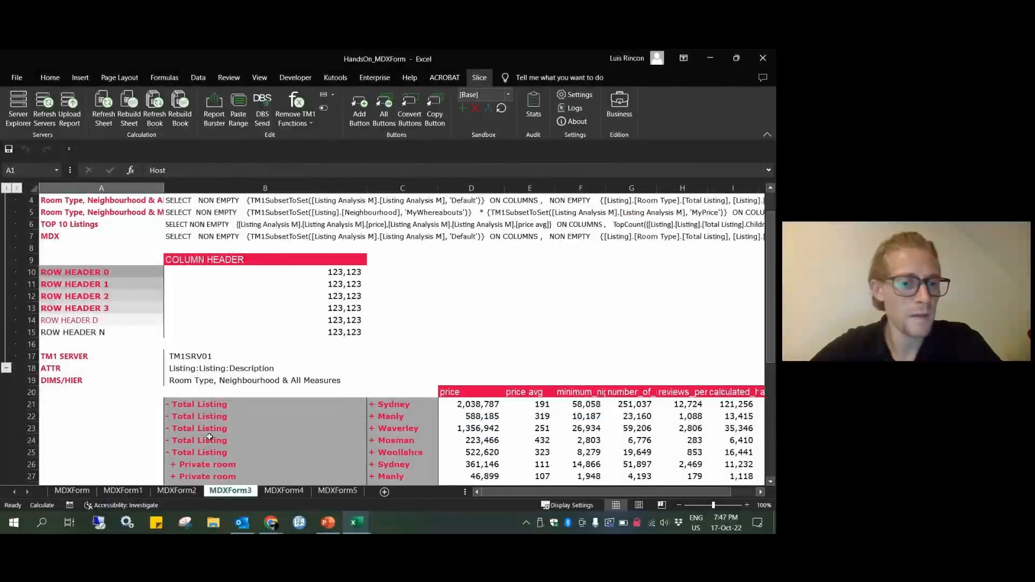
Set the DIMS/HIER cell B19 to TOP 10 Listings, rebuild the sheet and review the listings with their price and price avg
click(187, 381)
click(372, 381)
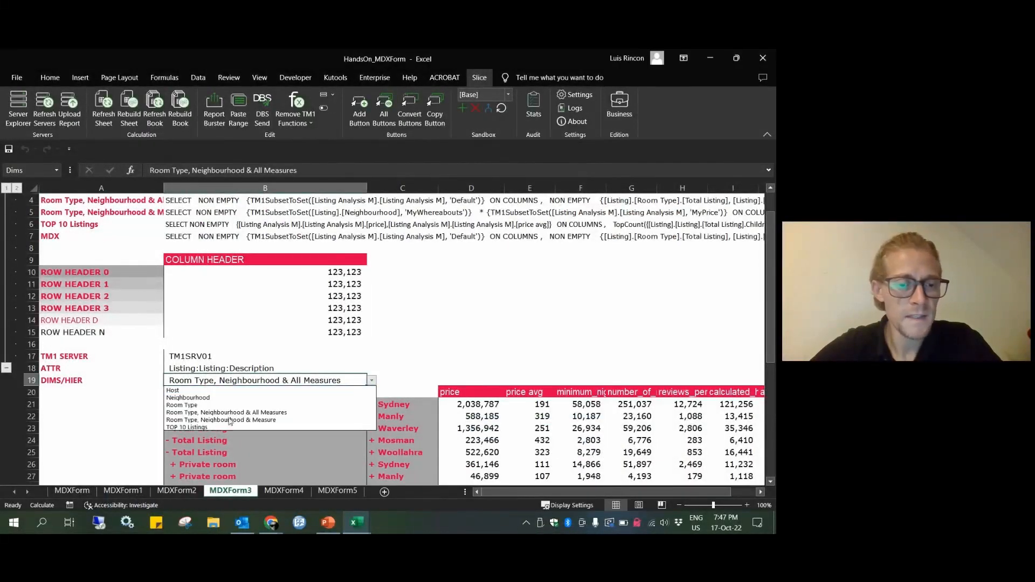
click(203, 428)
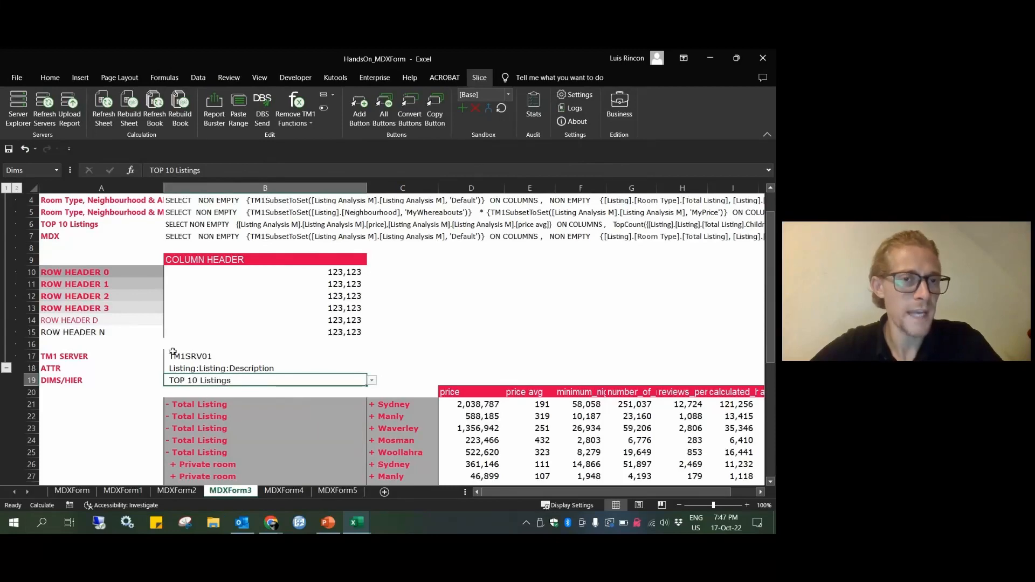
click(127, 105)
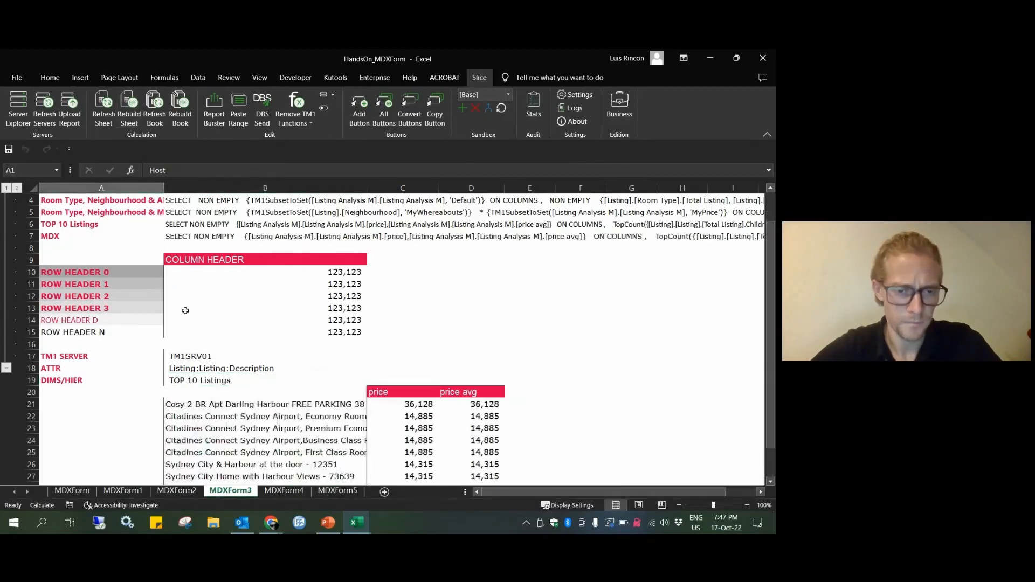
scroll(272, 337, down, 2)
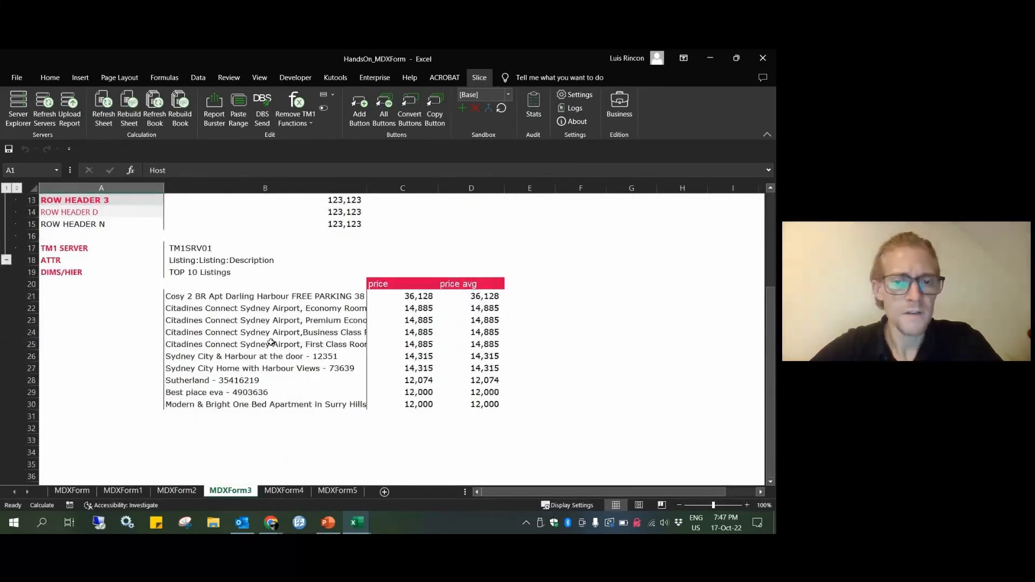
click(304, 297)
click(484, 303)
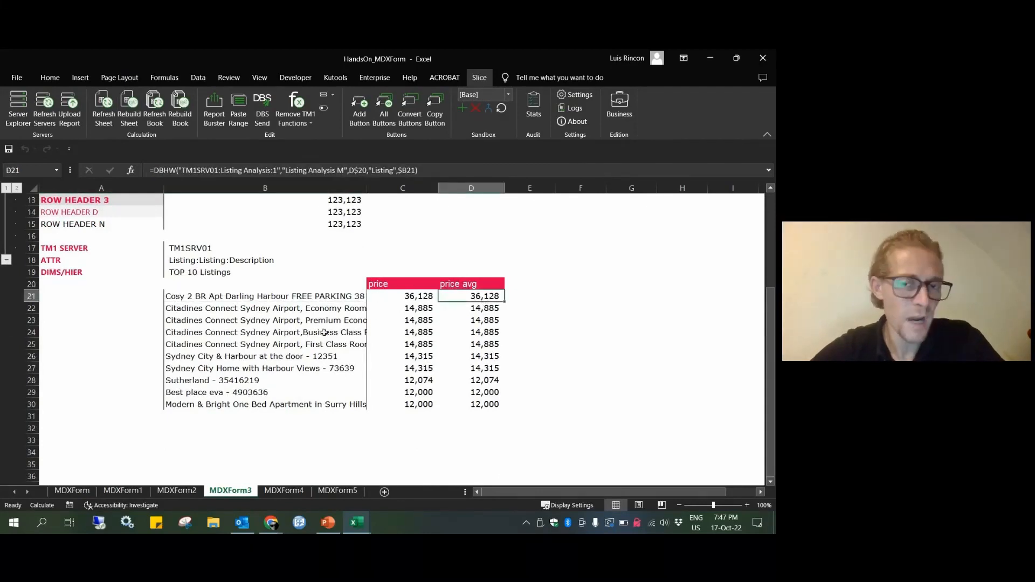
scroll(260, 339, up, 2)
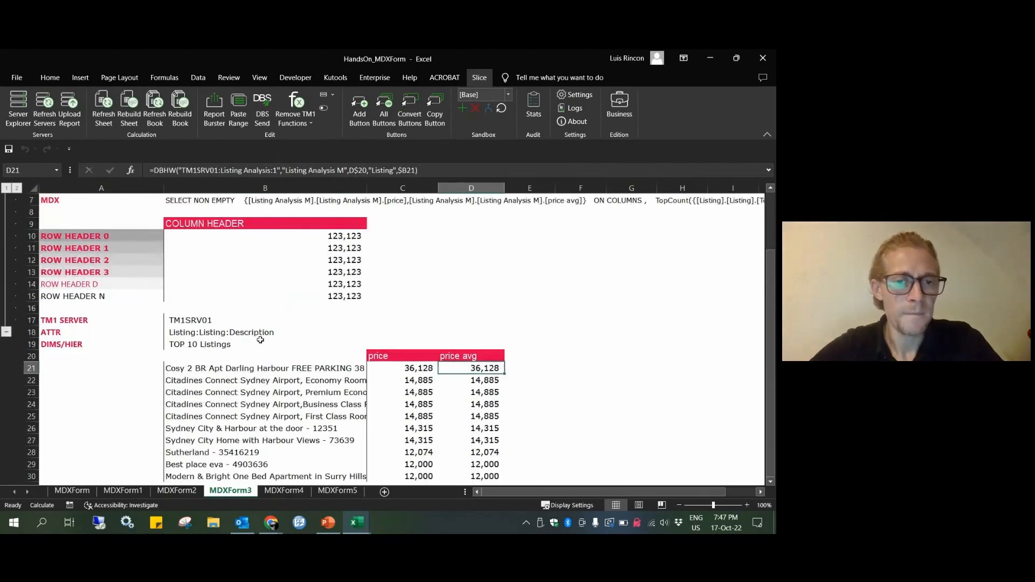
scroll(260, 340, up, 2)
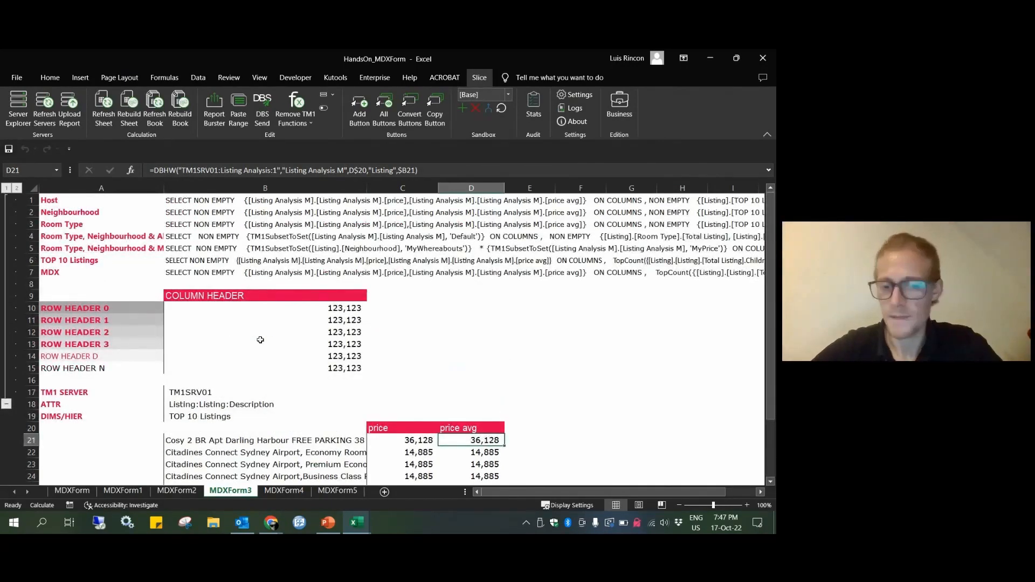
Show the MDXForm4 sheet and copy the On-the-fly Calc query from cell B6
click(280, 491)
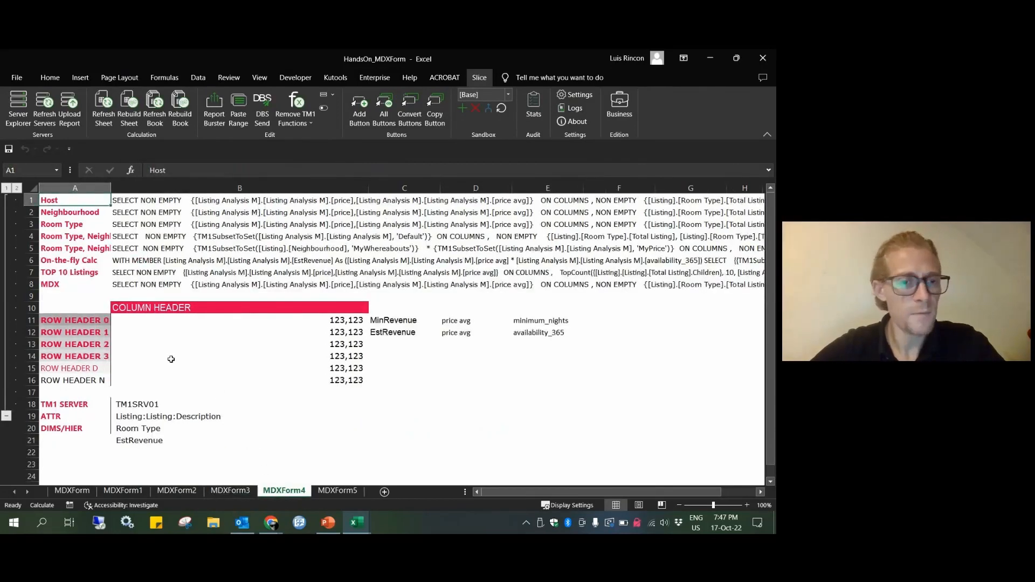
click(31, 260)
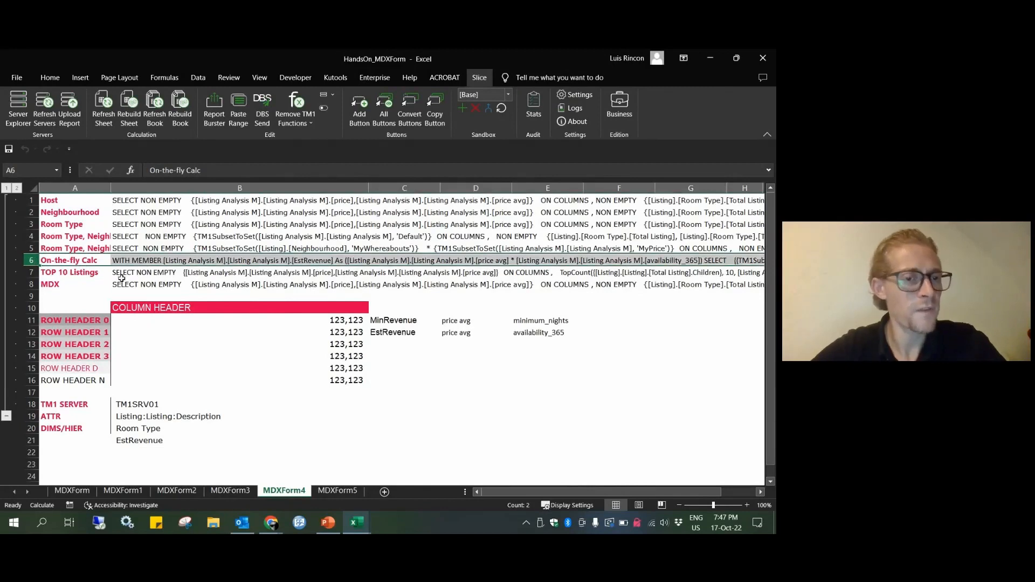
click(130, 260)
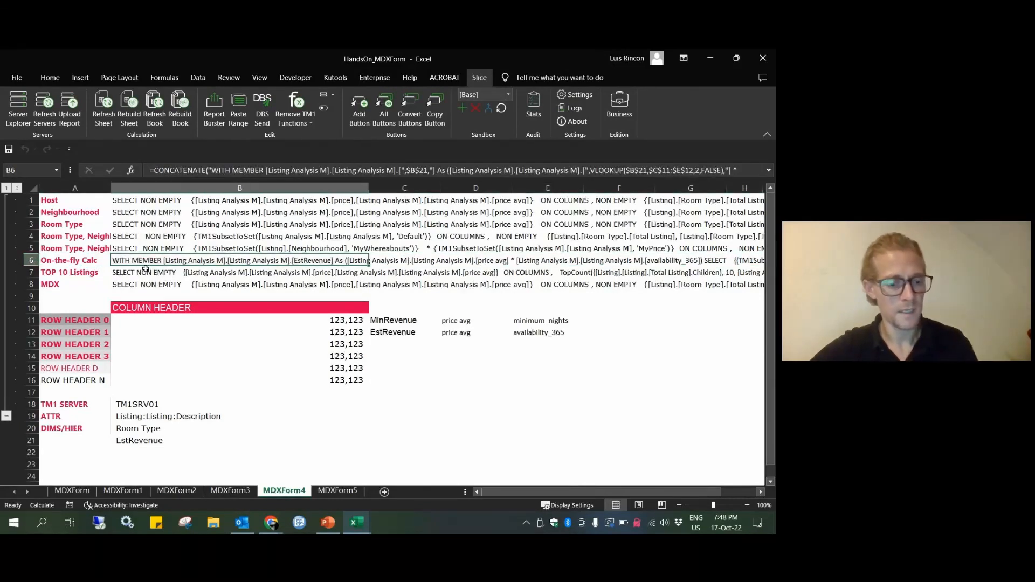
key(ctrl+c)
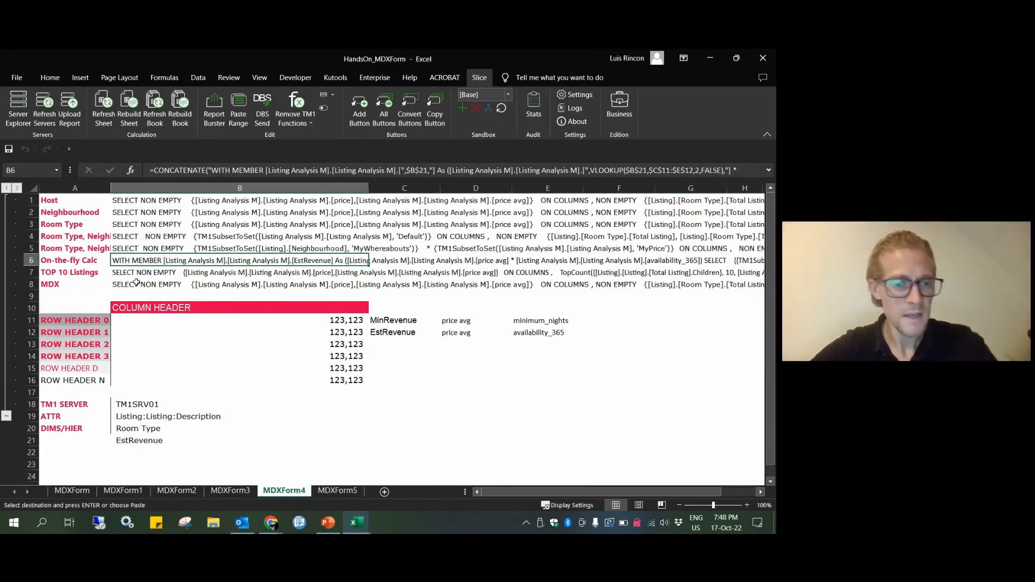
Switch to MDX Lab, replace the existing query with the copied On-the-fly Calc query, format it and run it
click(353, 528)
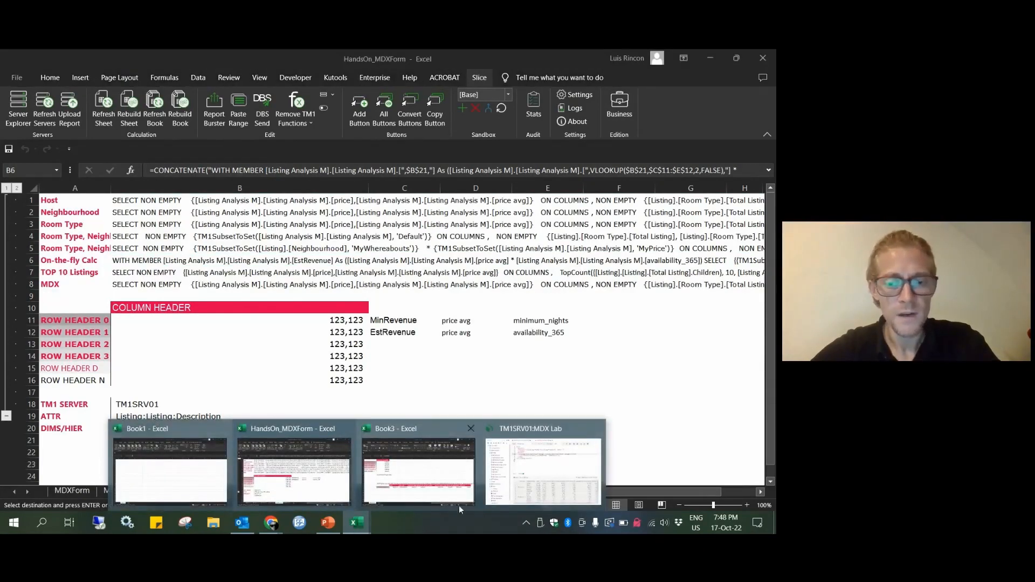
click(543, 471)
drag(212, 152, 191, 95)
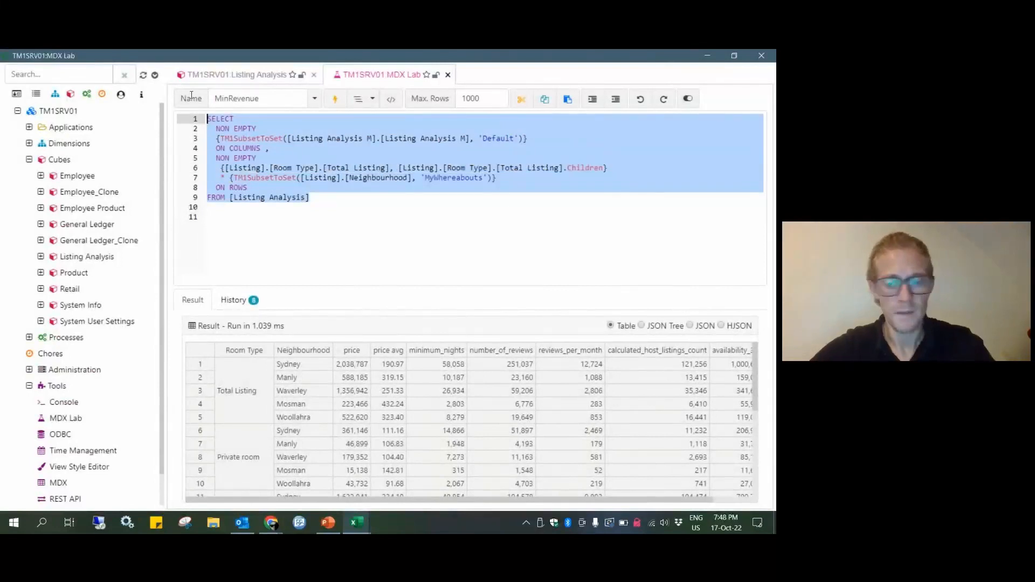
key(Delete)
key(ctrl+v)
key(ctrl+a)
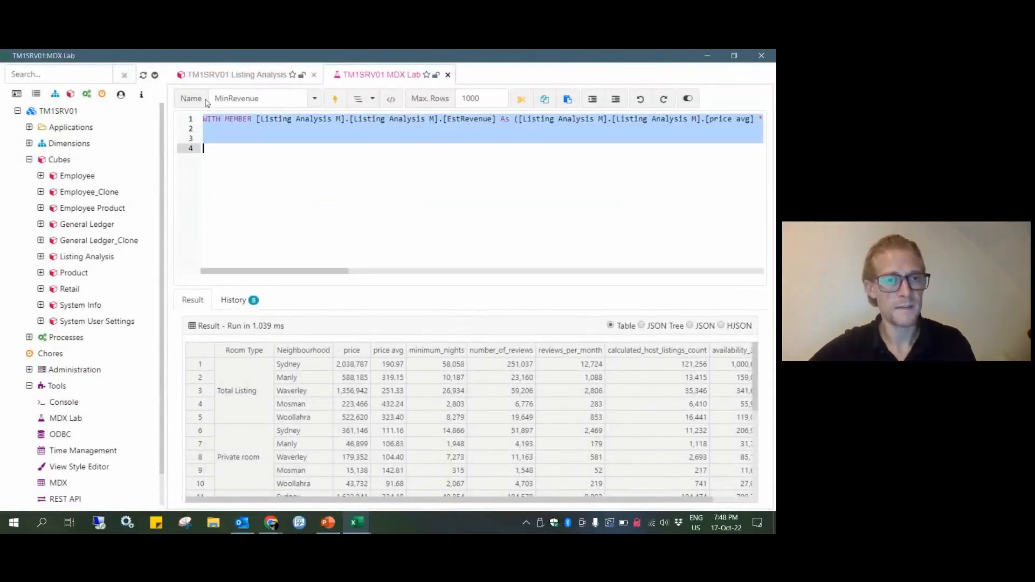
click(359, 100)
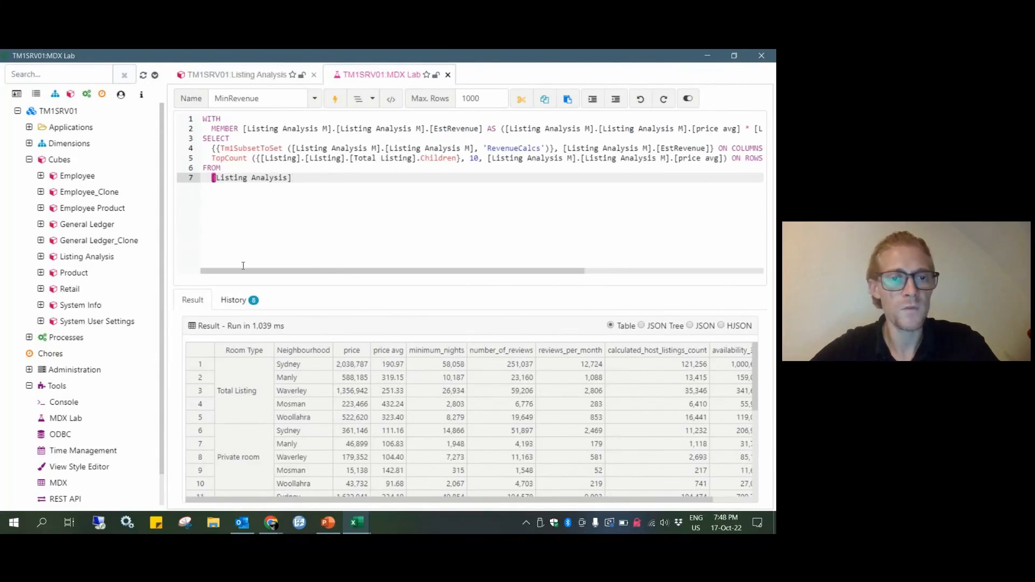
click(334, 98)
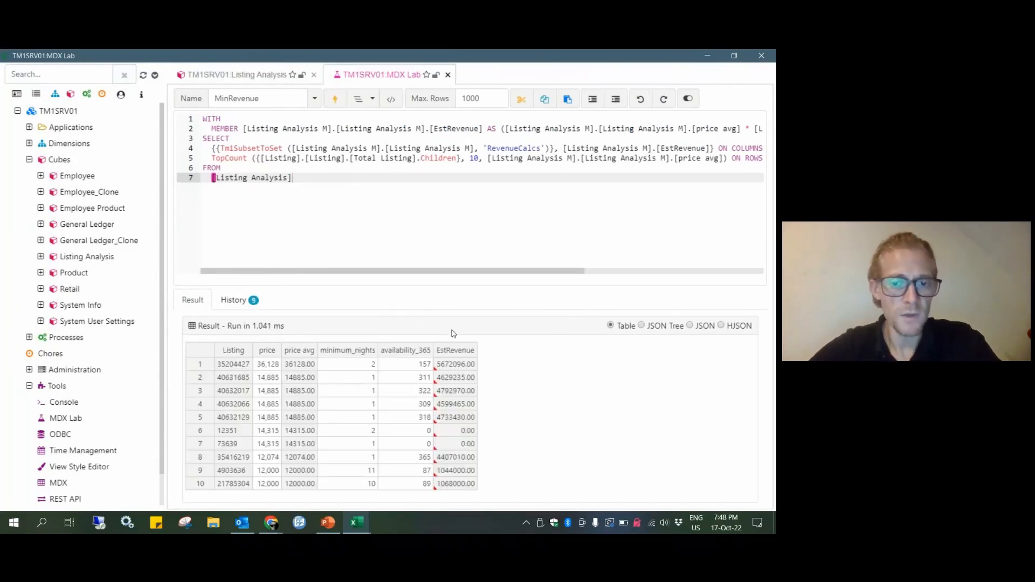
Examine the EstRevenue values in the query result against the availability_365 and minimum_nights columns
drag(452, 367, 450, 442)
click(464, 377)
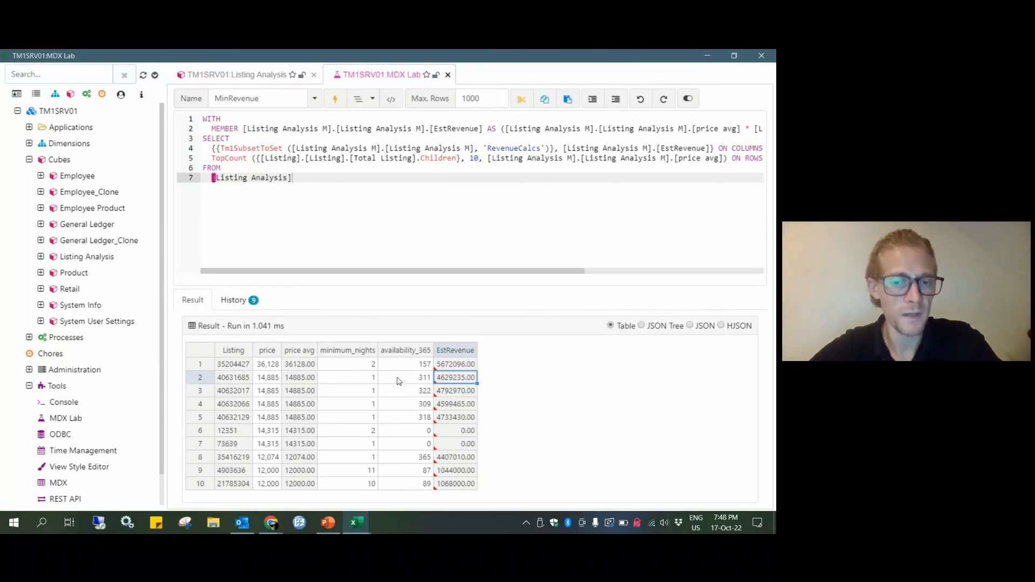
drag(405, 378, 344, 383)
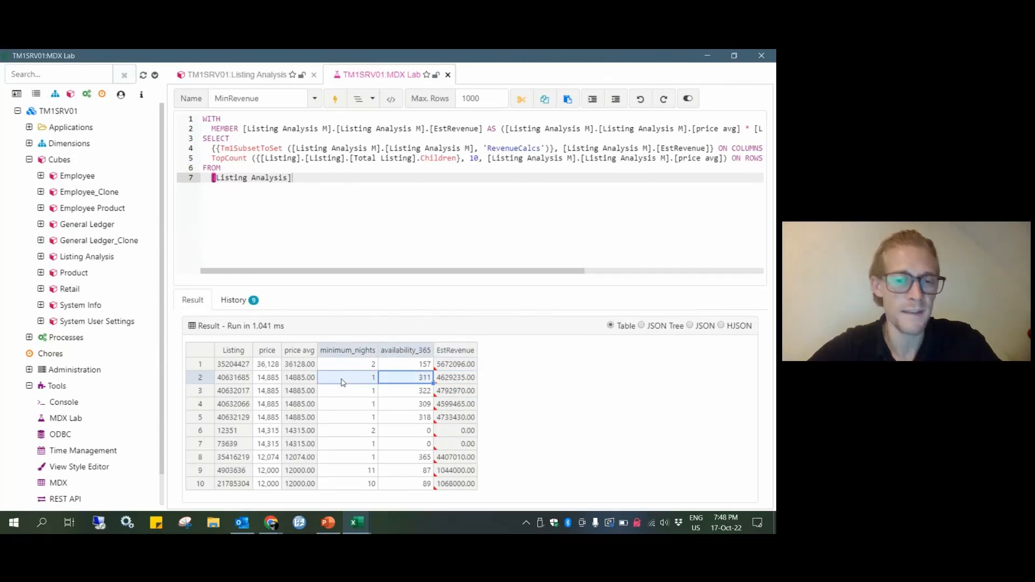
click(452, 378)
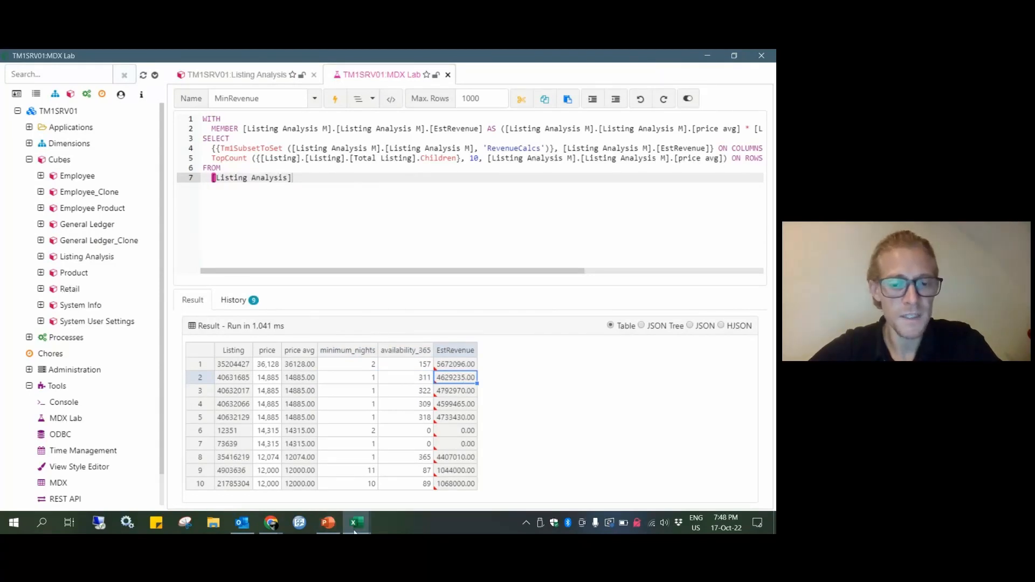
Switch back to the HandsOn_MDXForm workbook in Excel and rebuild the MDXForm4 sheet
mouse_move(354, 532)
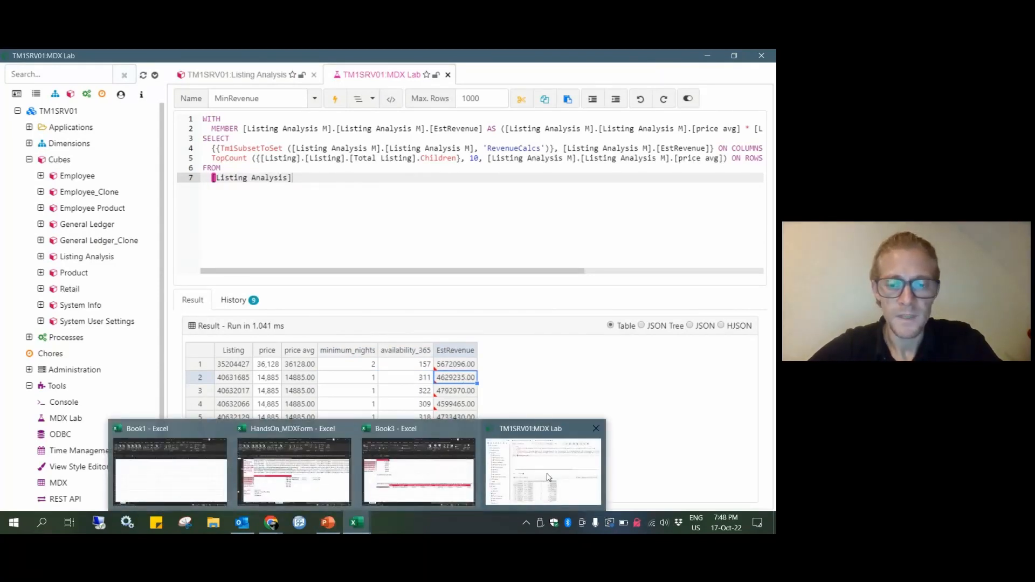
click(293, 471)
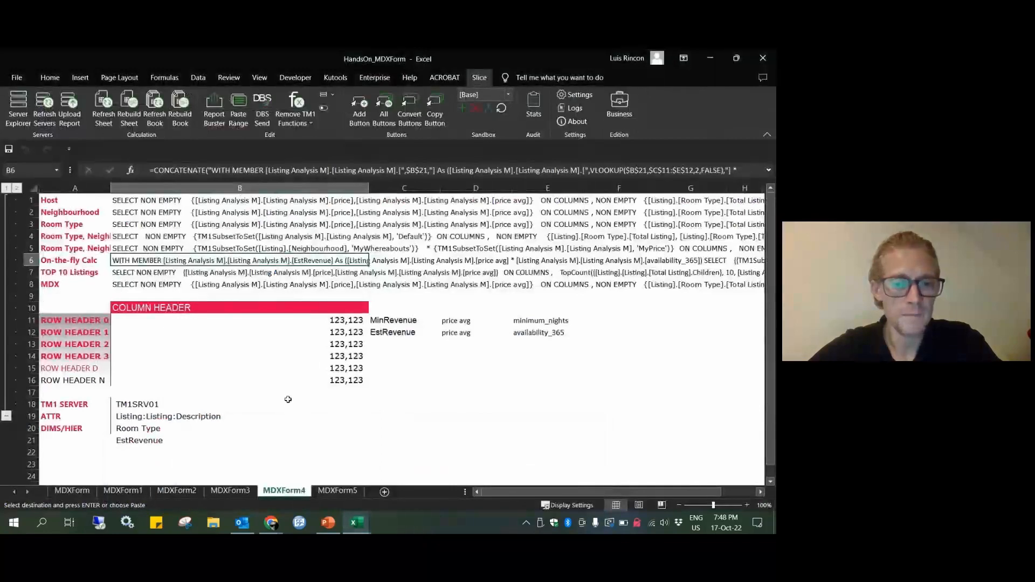
click(129, 108)
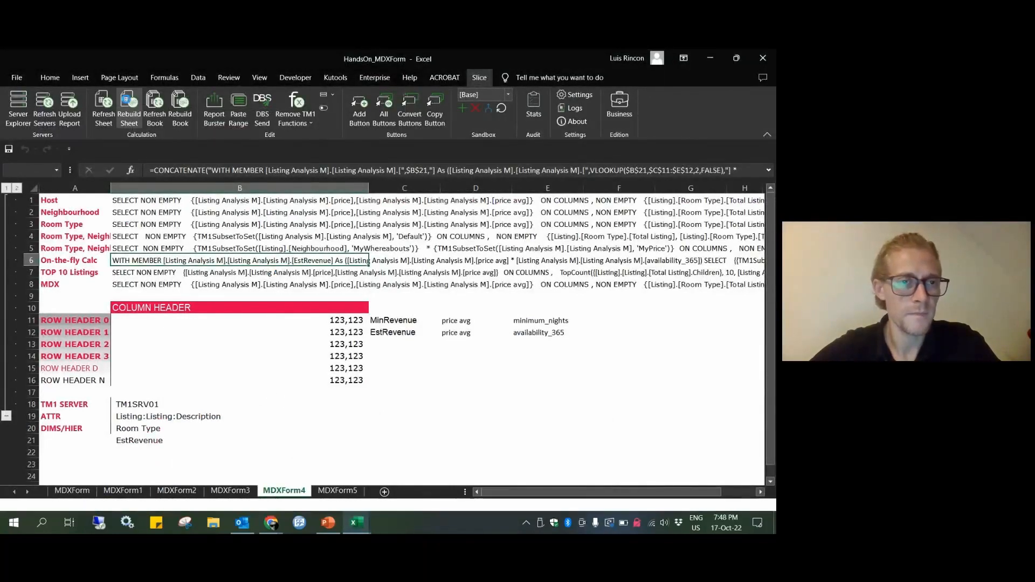
scroll(272, 386, down, 4)
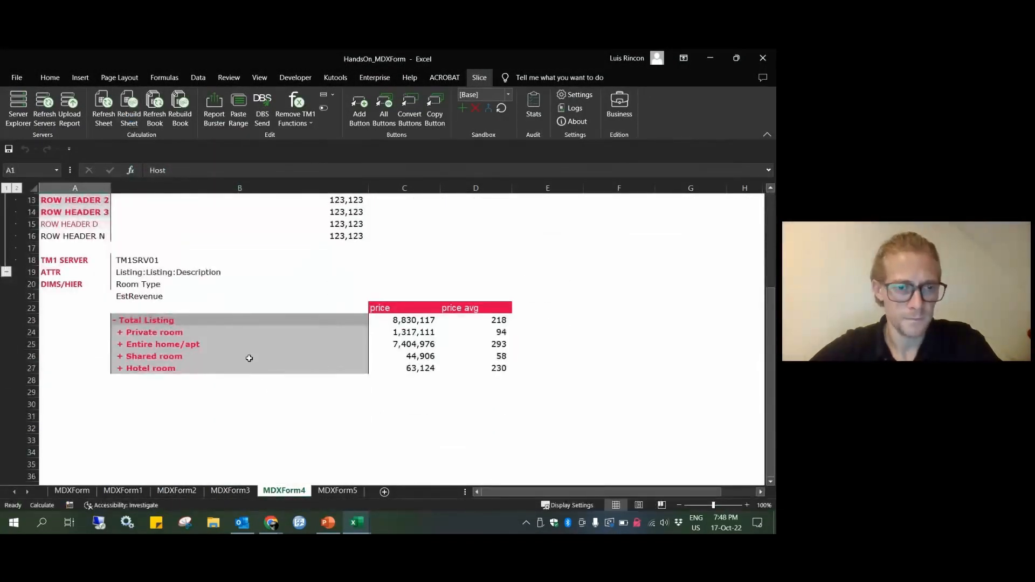
Set the DIMS/HIER cell B20 to On-the-fly Calc, rebuild the sheet and review the EstRevenue column with its source measures
scroll(250, 357, up, 2)
click(158, 359)
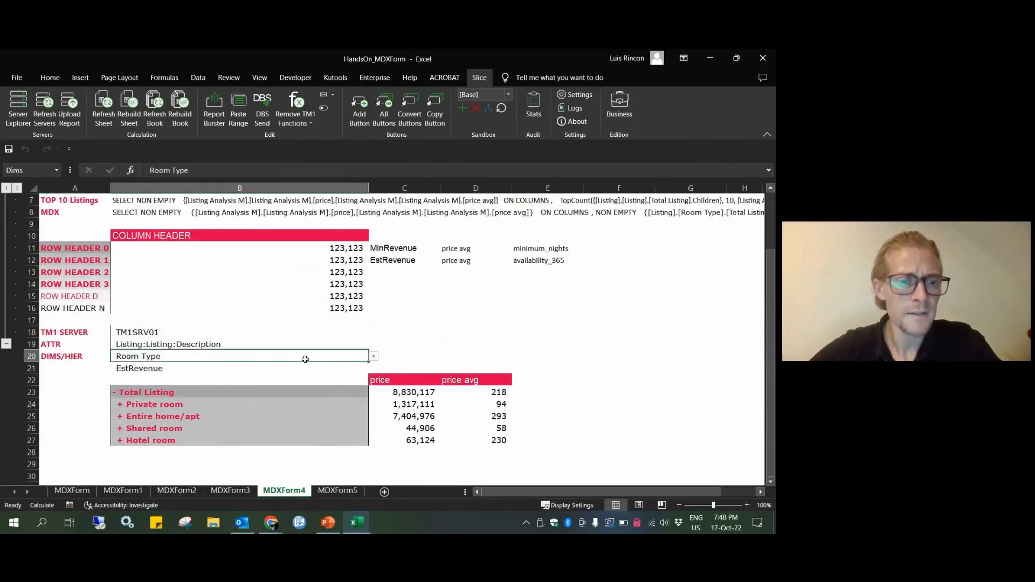
click(373, 356)
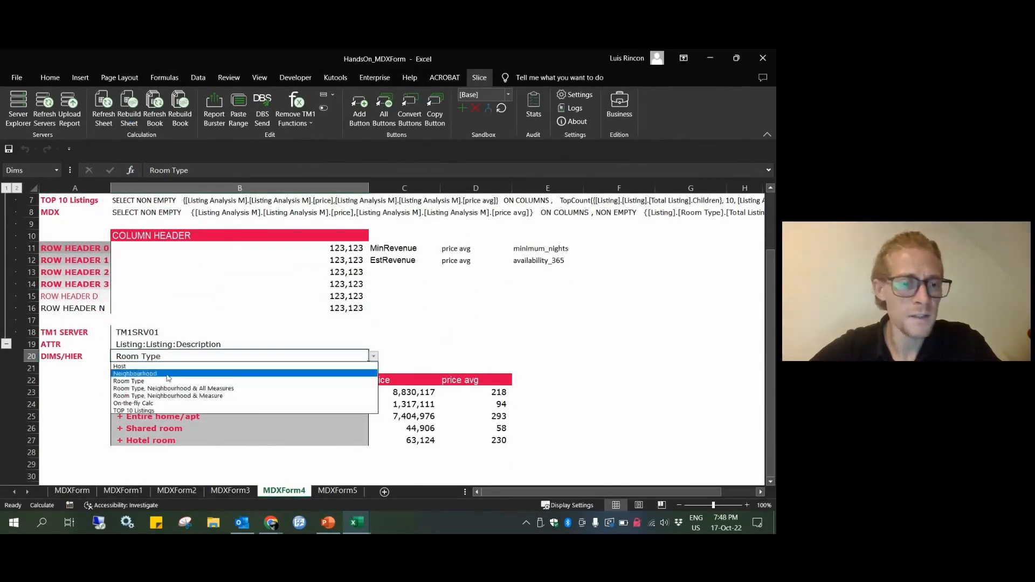
click(155, 404)
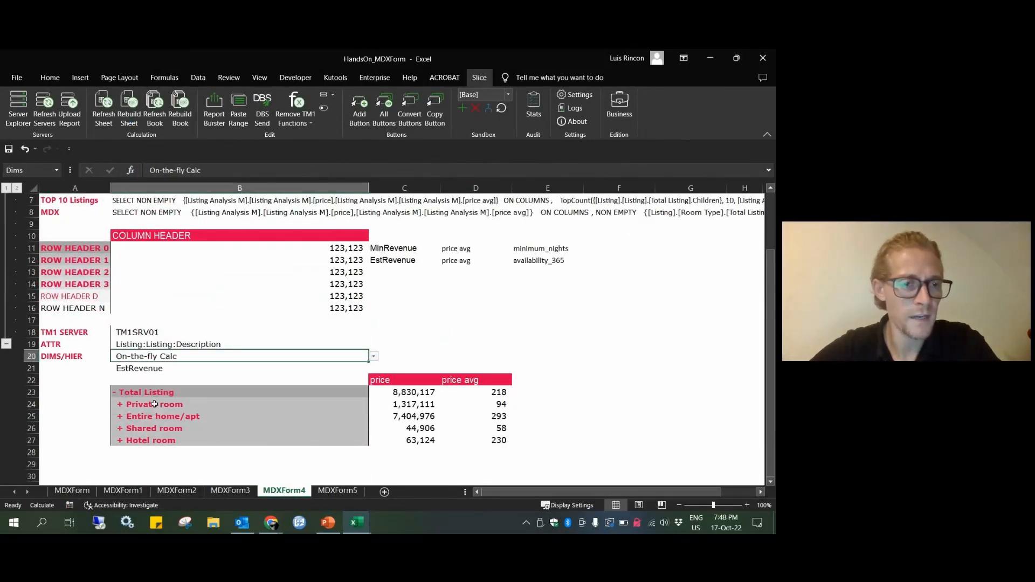
click(174, 369)
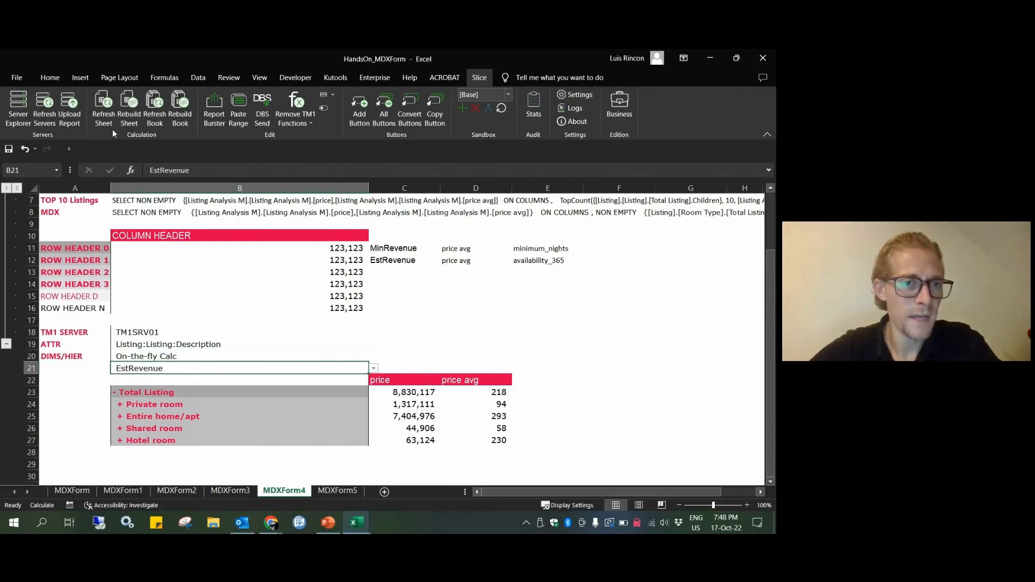
click(129, 106)
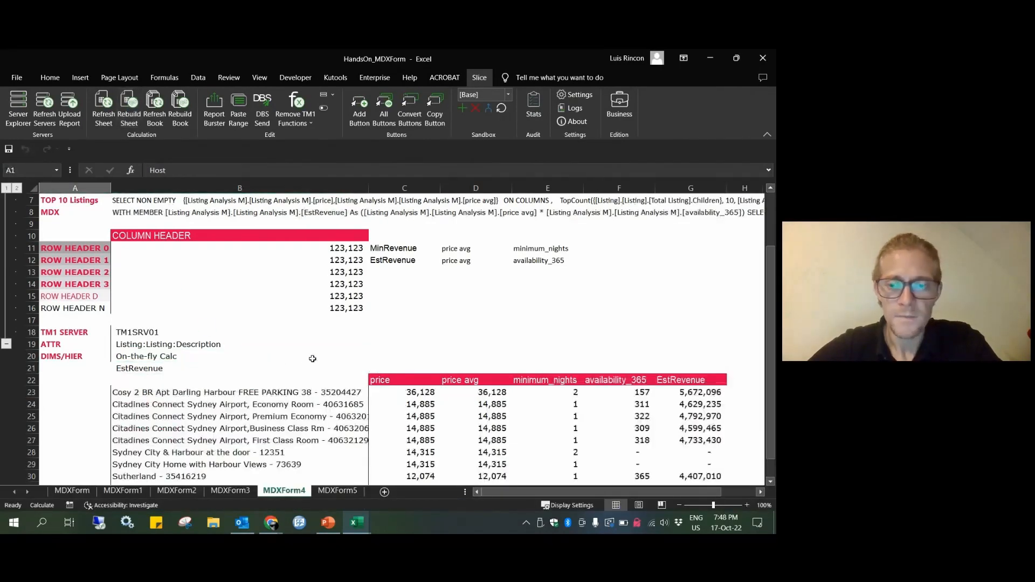
drag(690, 394, 691, 462)
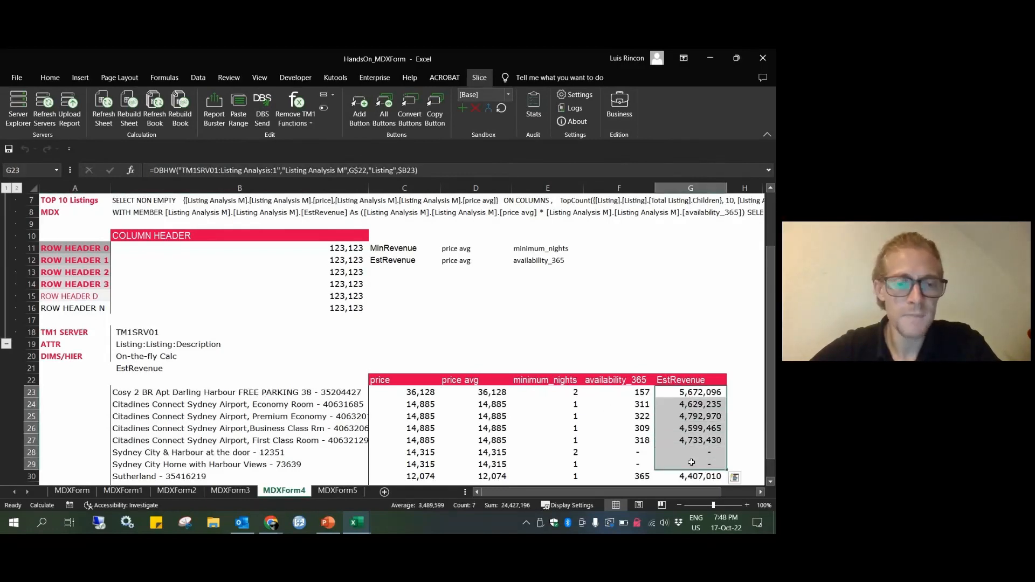
drag(623, 404, 458, 406)
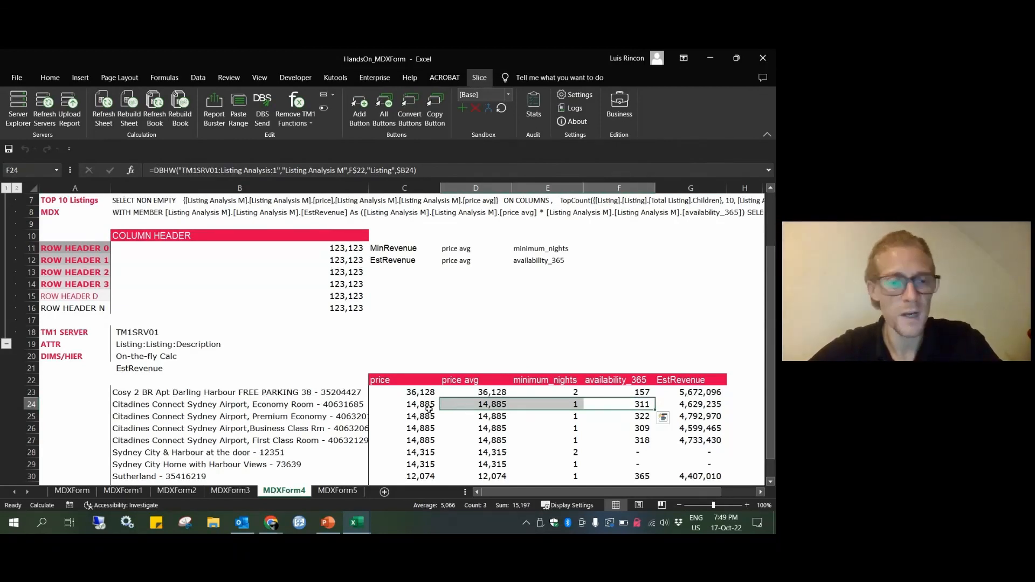
Reselect EstRevenue as the calculation in cell B21 and rebuild the sheet
click(134, 369)
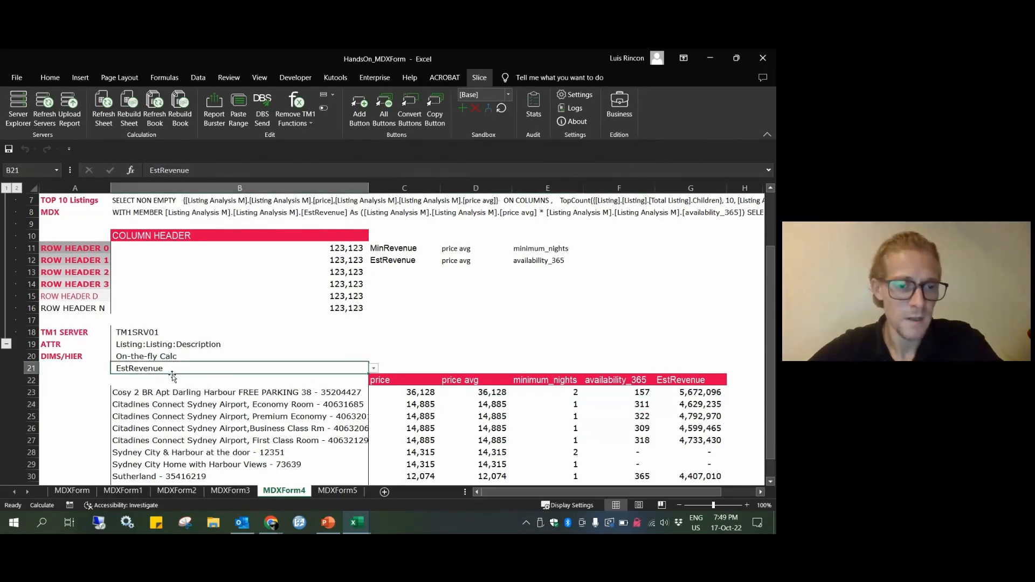
click(373, 368)
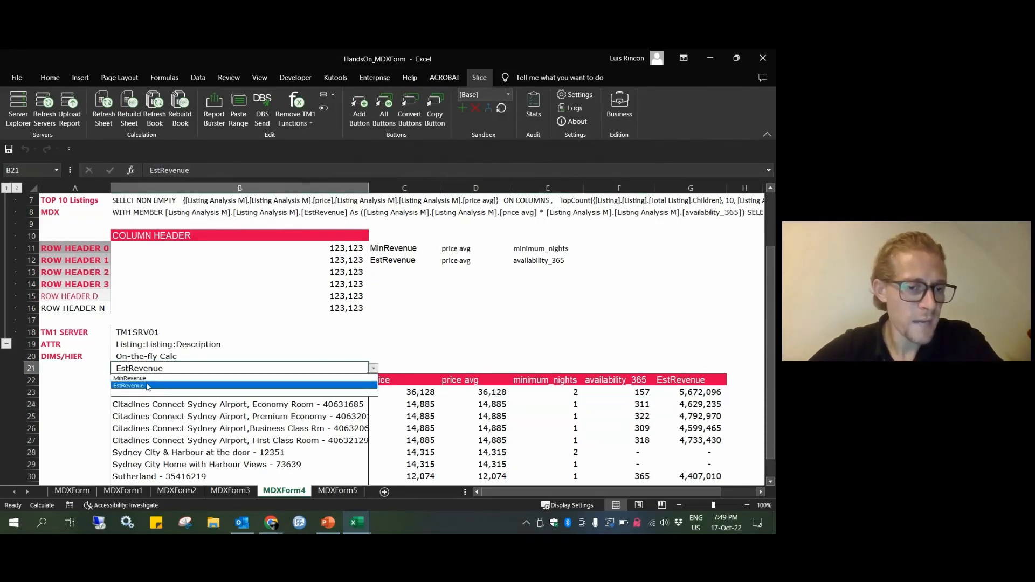
click(147, 386)
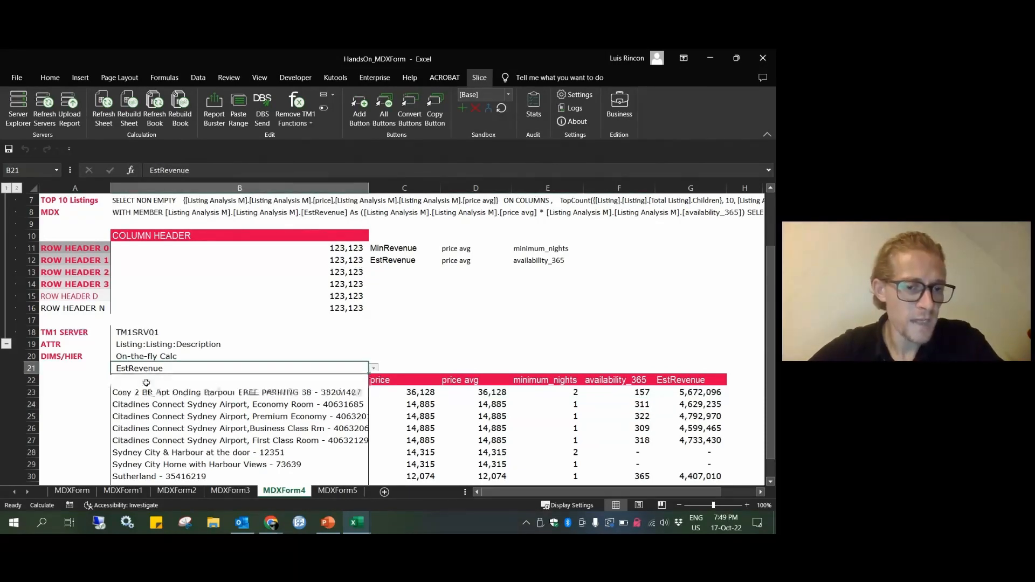
click(130, 110)
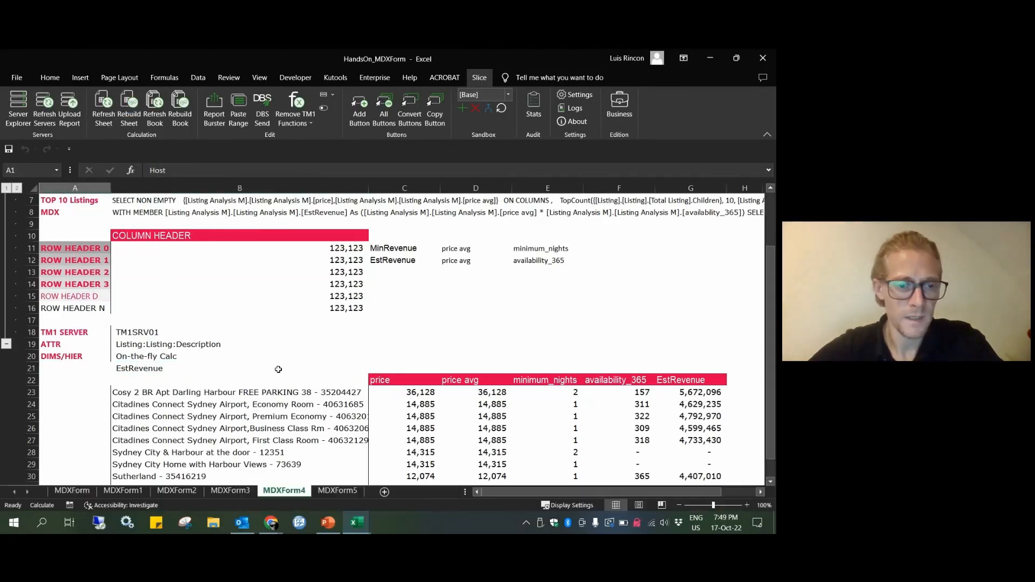
Set the calculation in cell B21 to MinRevenue, rebuild the sheet and review the MinRevenue column
click(278, 369)
click(373, 368)
click(152, 381)
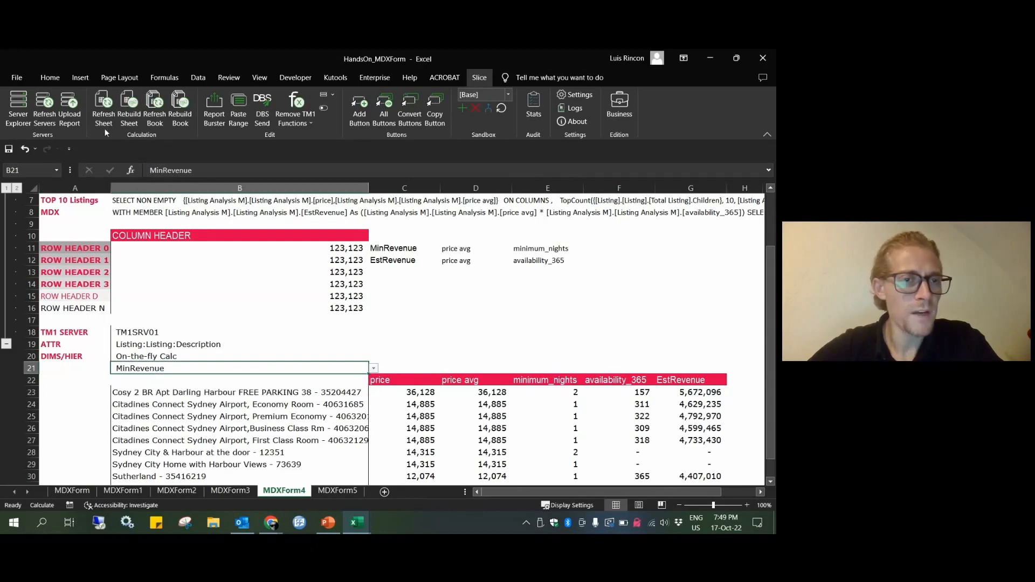
click(129, 109)
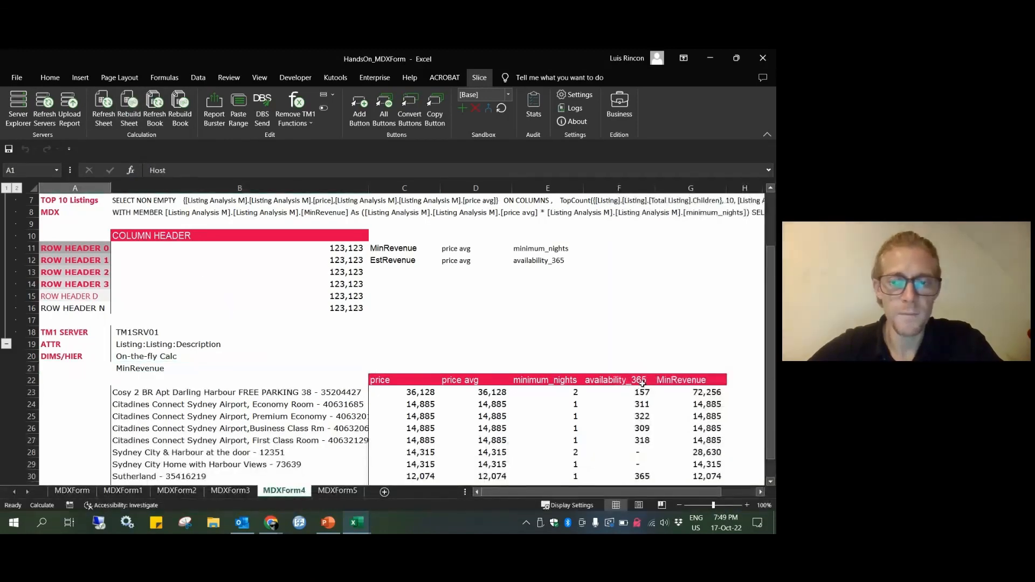
click(689, 188)
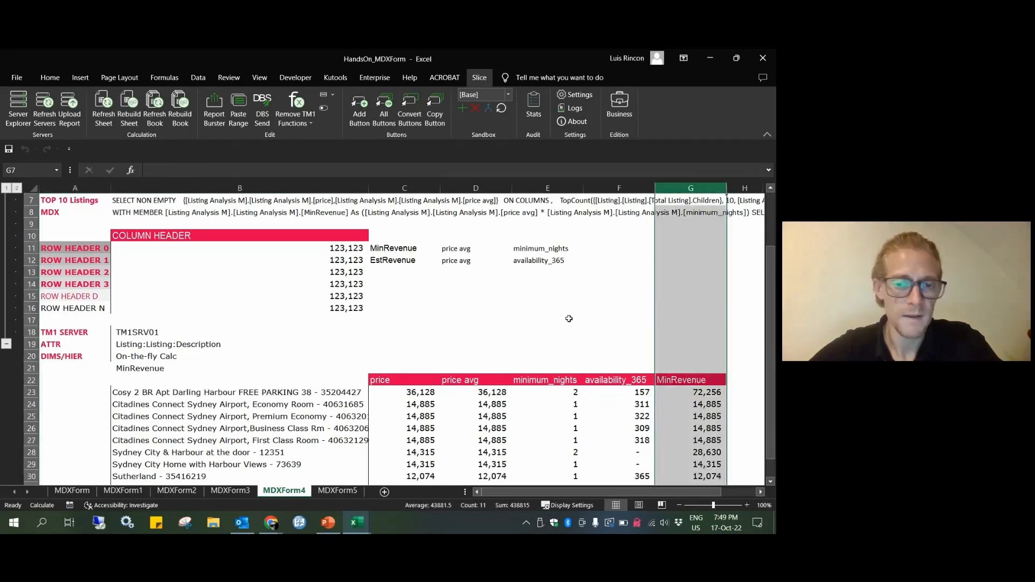
click(279, 342)
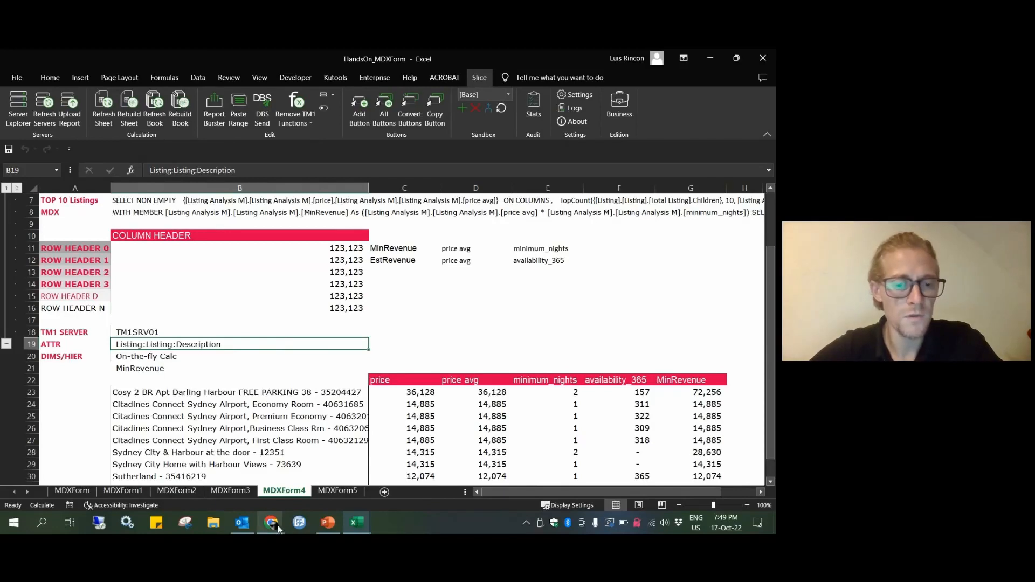
Switch to MDX Lab and examine how the query's WITH MEMBER line defines EstRevenue from price avg and availability_365
mouse_move(275, 529)
mouse_move(358, 523)
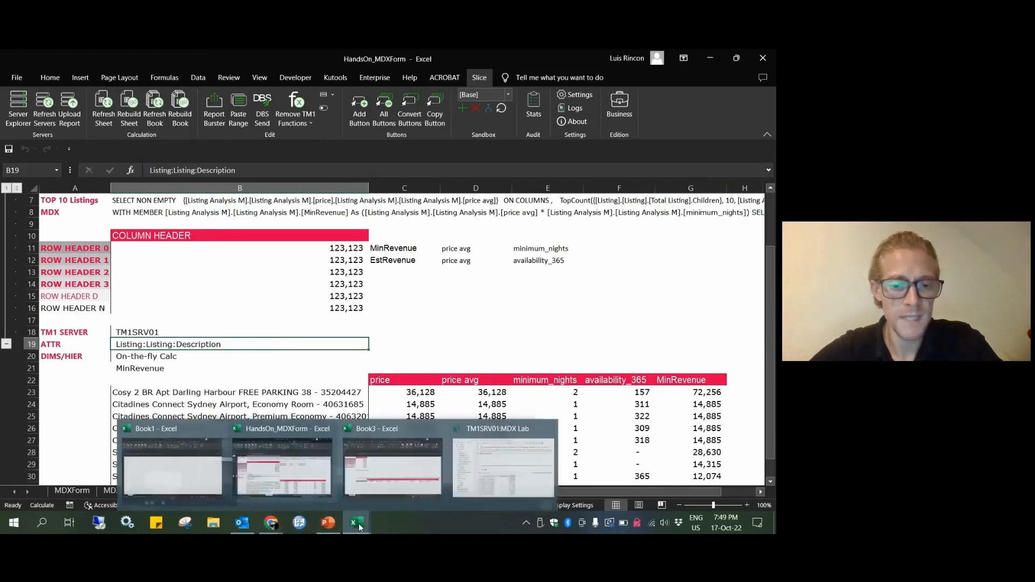
click(531, 464)
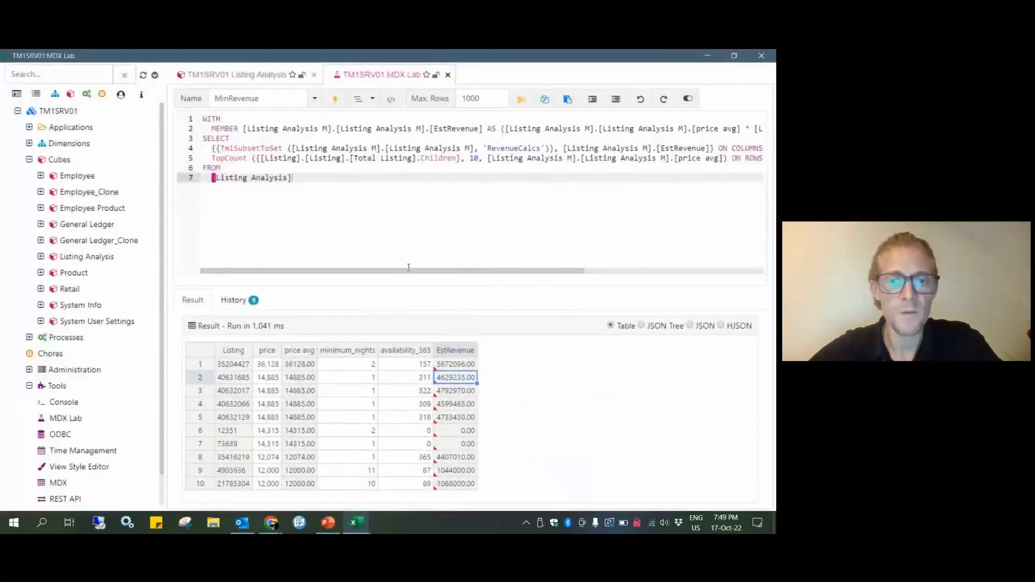
drag(405, 275, 466, 269)
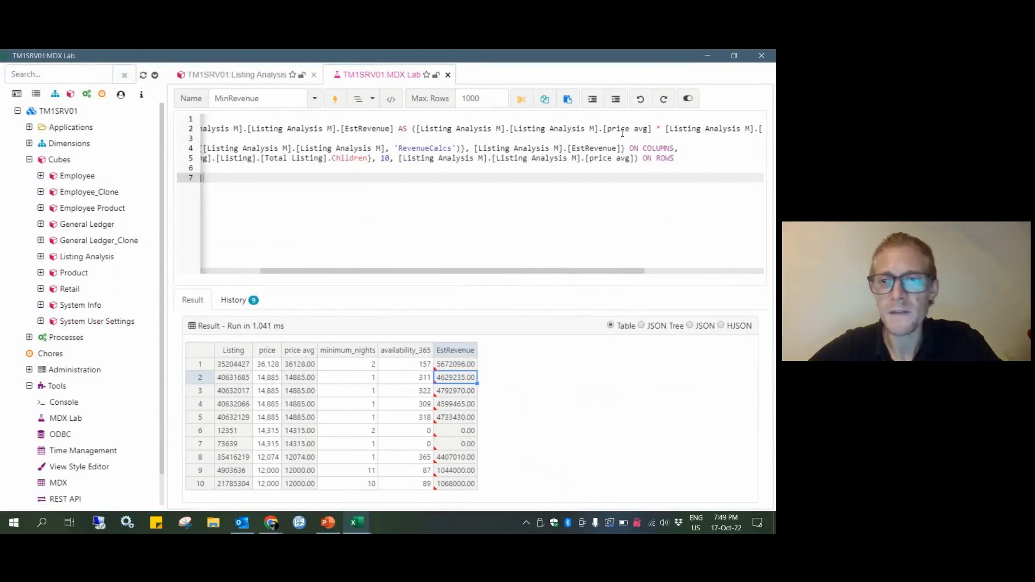
drag(656, 130, 472, 131)
click(677, 131)
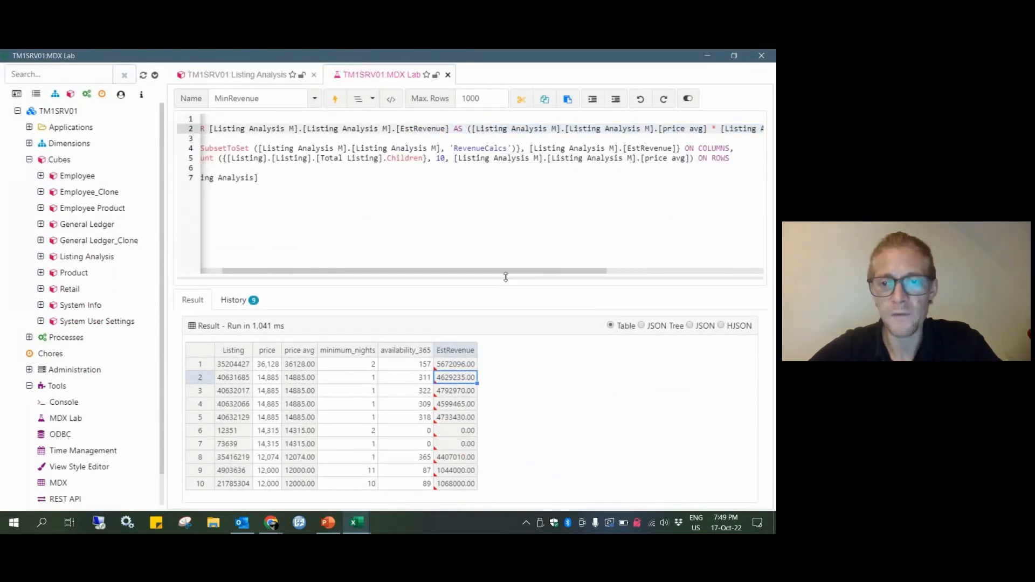
drag(511, 272, 692, 269)
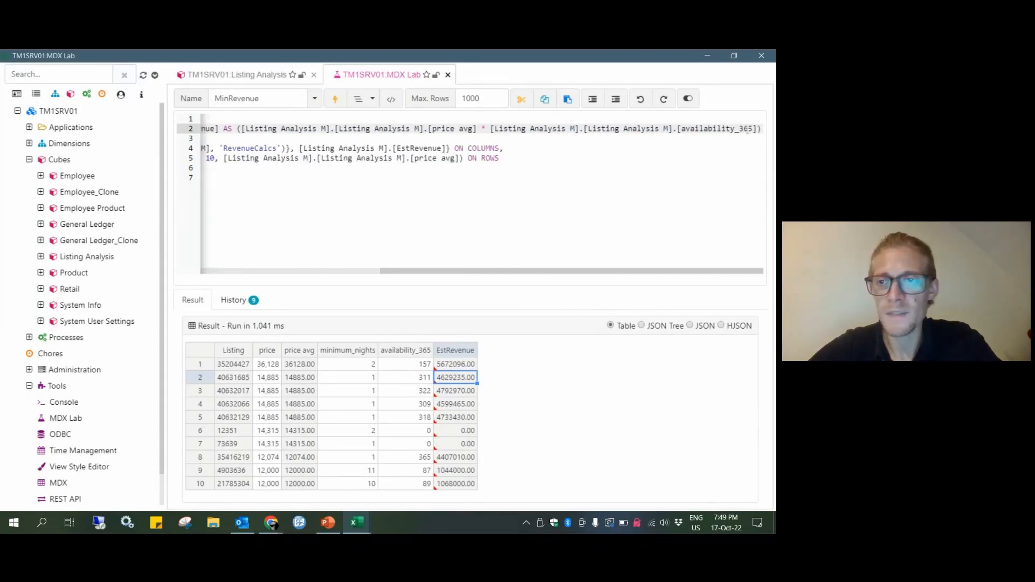
drag(752, 128, 681, 132)
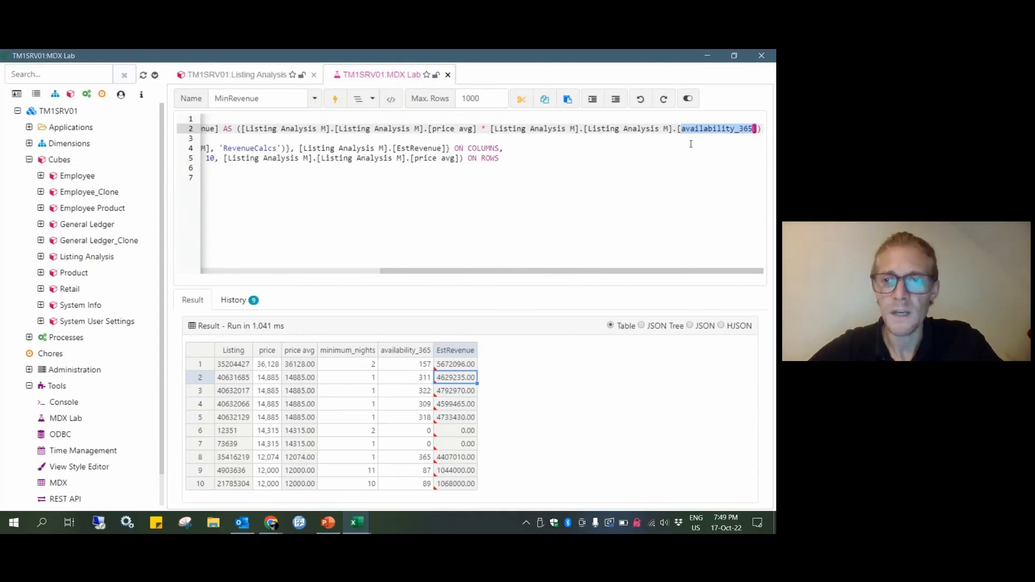
drag(445, 269, 244, 268)
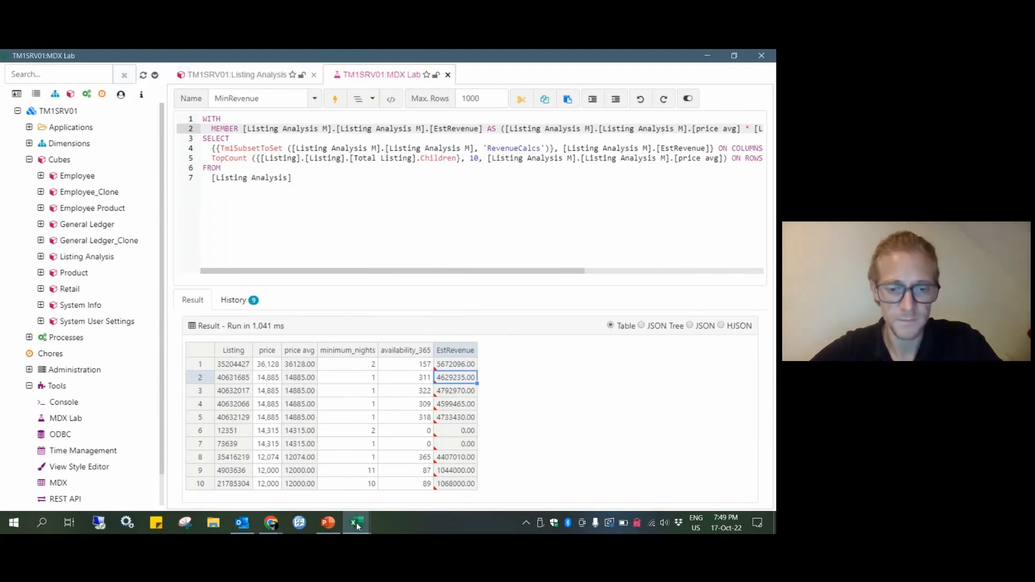
mouse_move(357, 526)
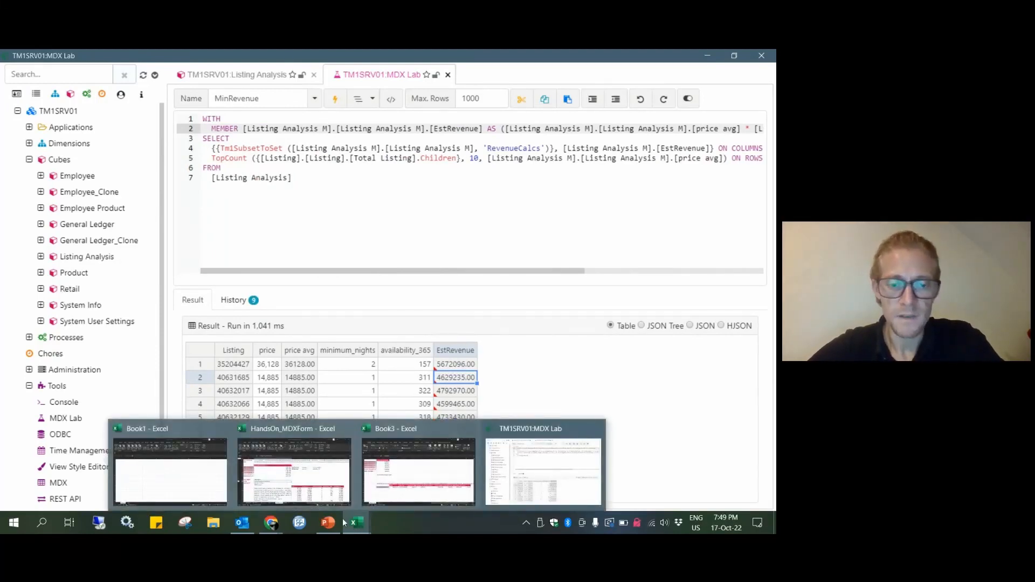
Switch back to the HandsOn_MDXForm workbook in Excel and view the listings table on the MDXForm4 sheet
click(307, 483)
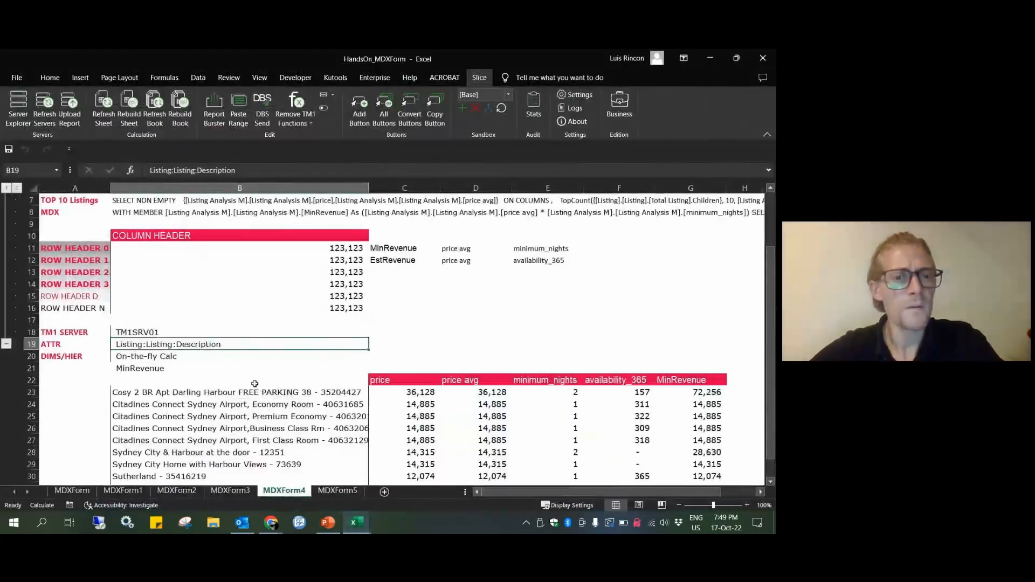
click(238, 393)
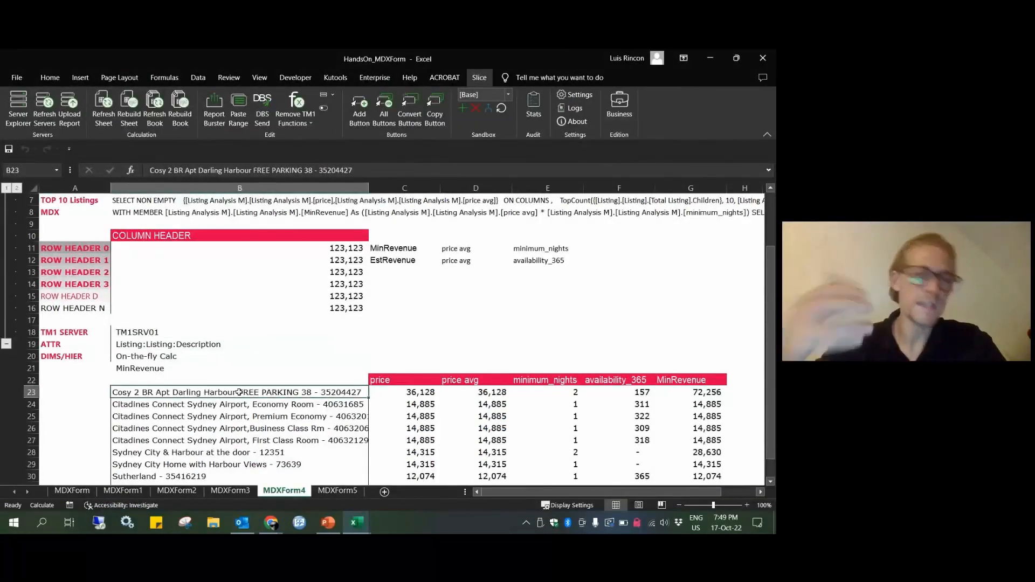
scroll(239, 393, down, 4)
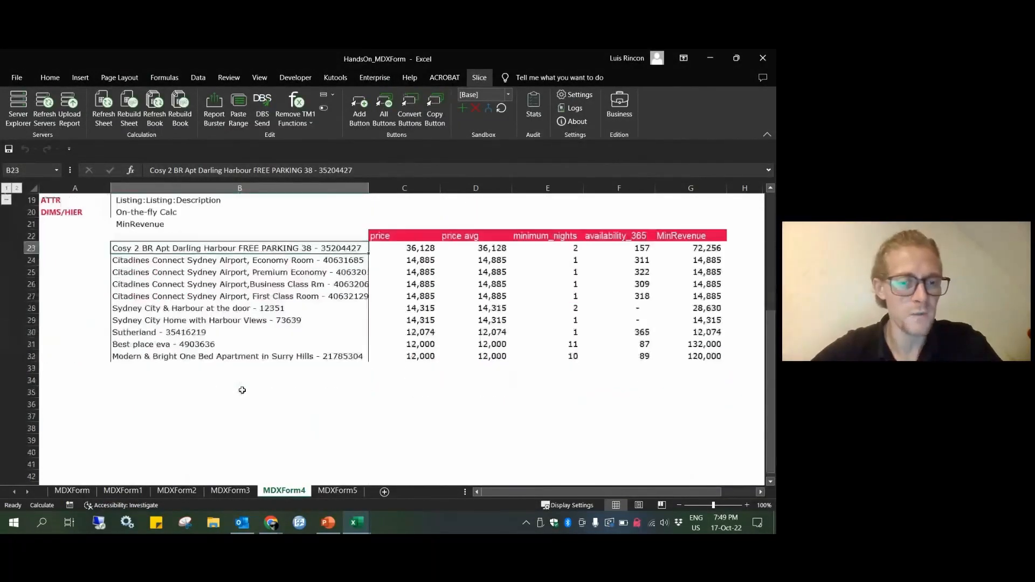
Insert an MDX Form at cell B35 from server TM1SRV01, using the Listing Analysis cube and the MDX1 view
click(156, 392)
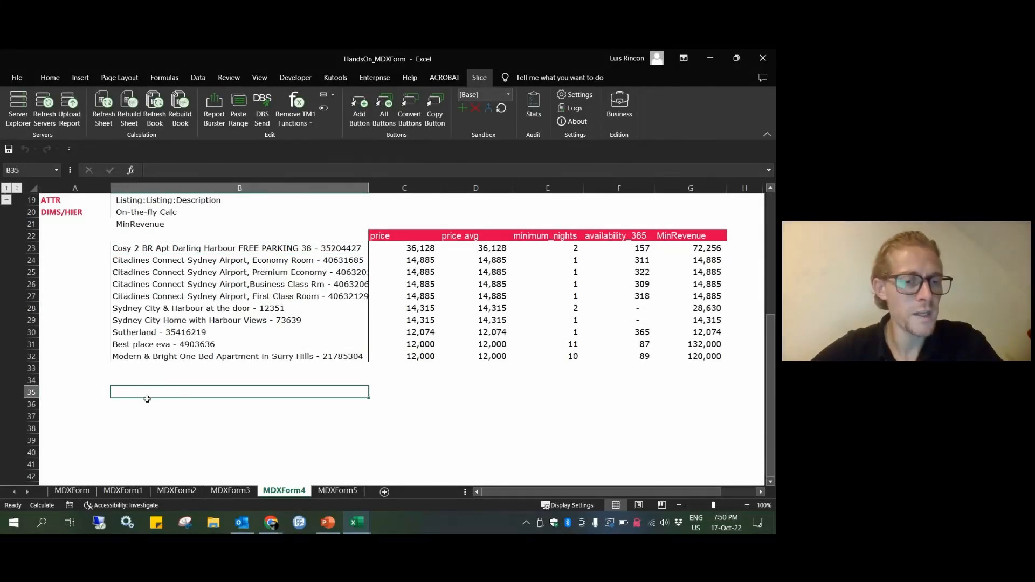
right_click(149, 392)
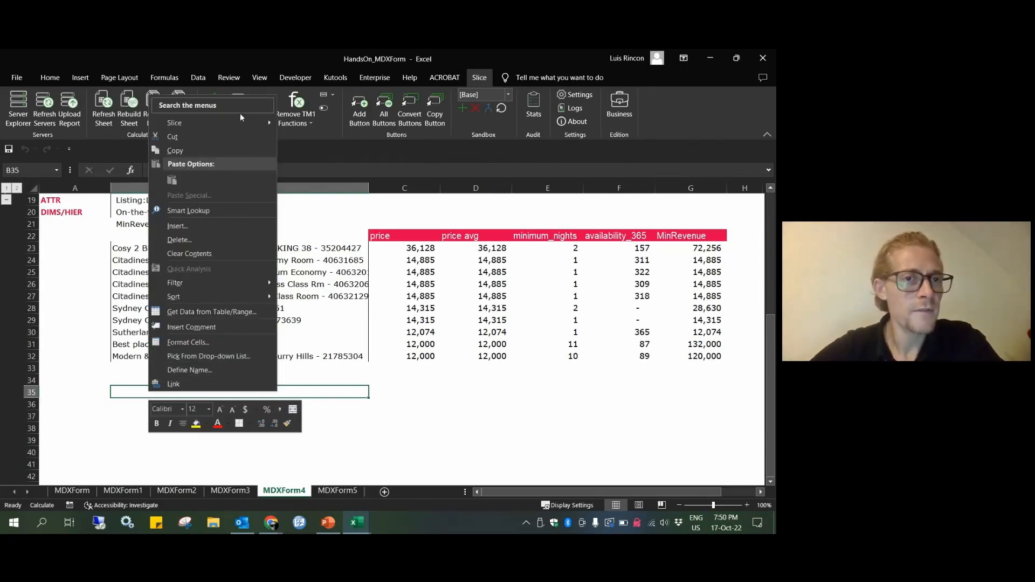
mouse_move(240, 120)
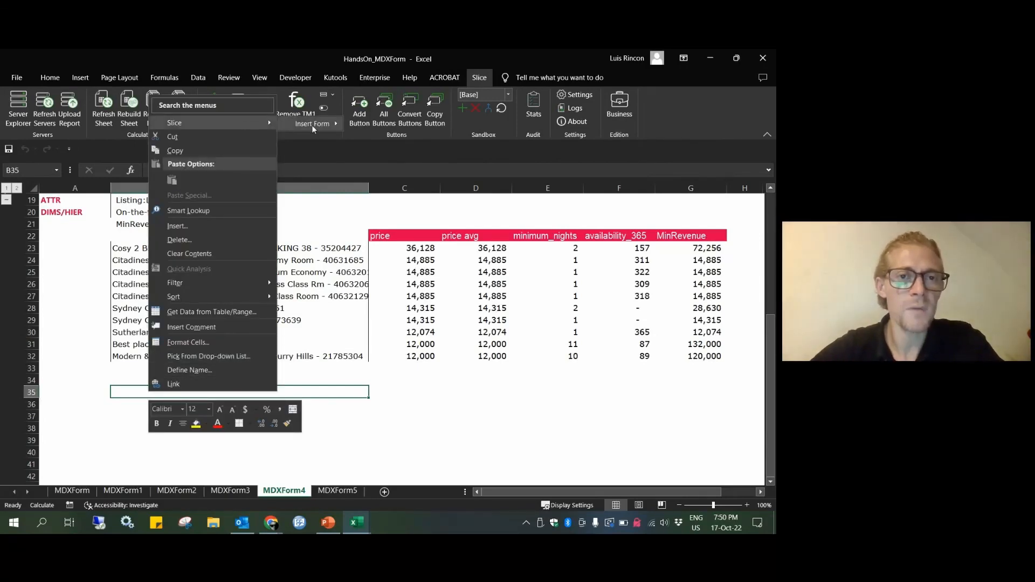
mouse_move(313, 126)
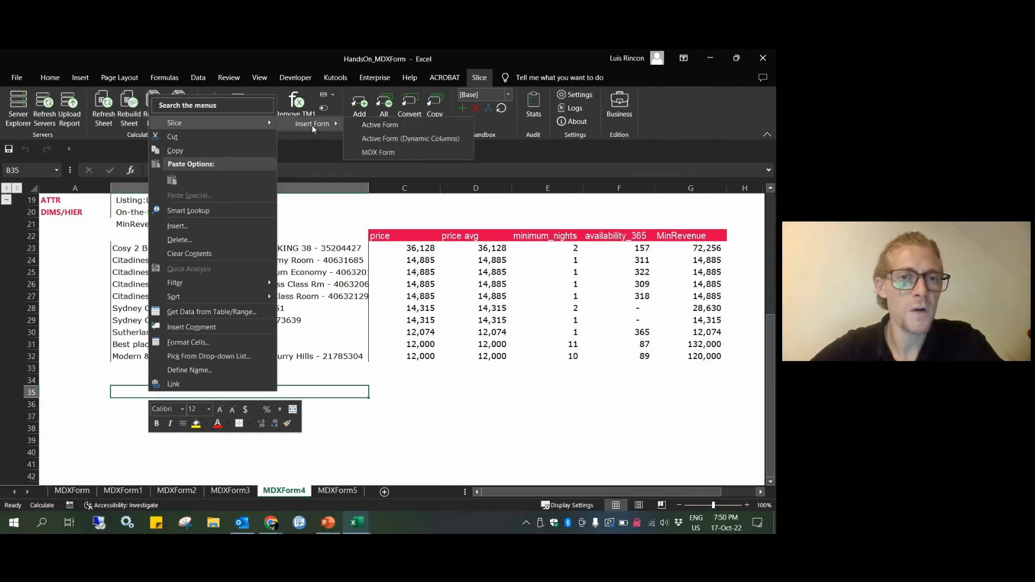
click(374, 152)
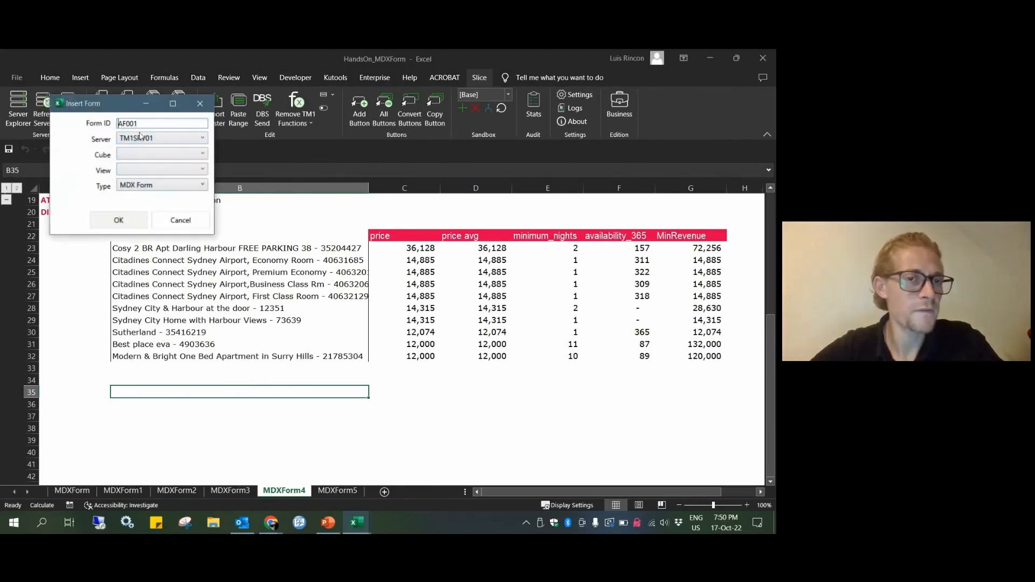
click(172, 155)
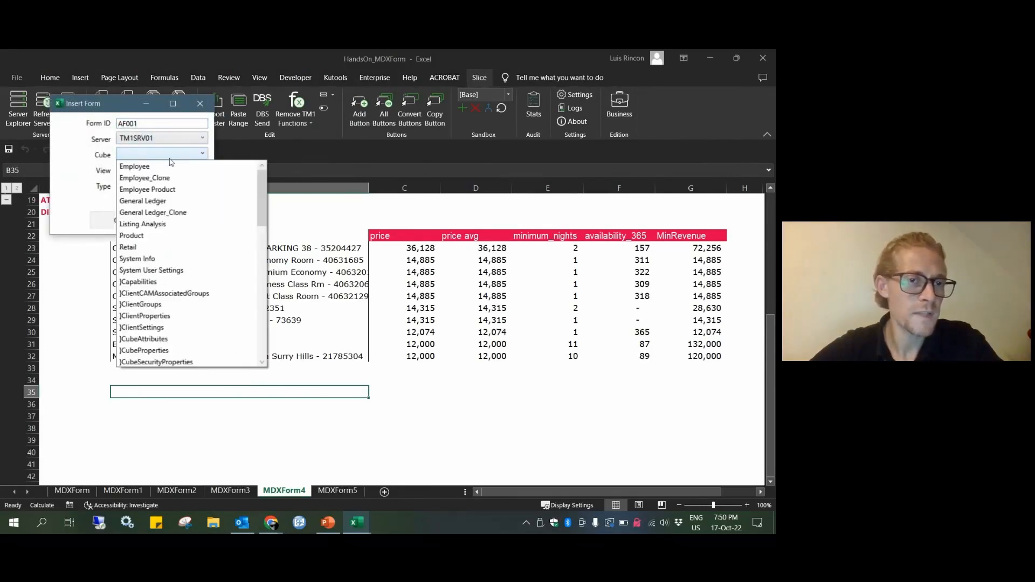
click(155, 223)
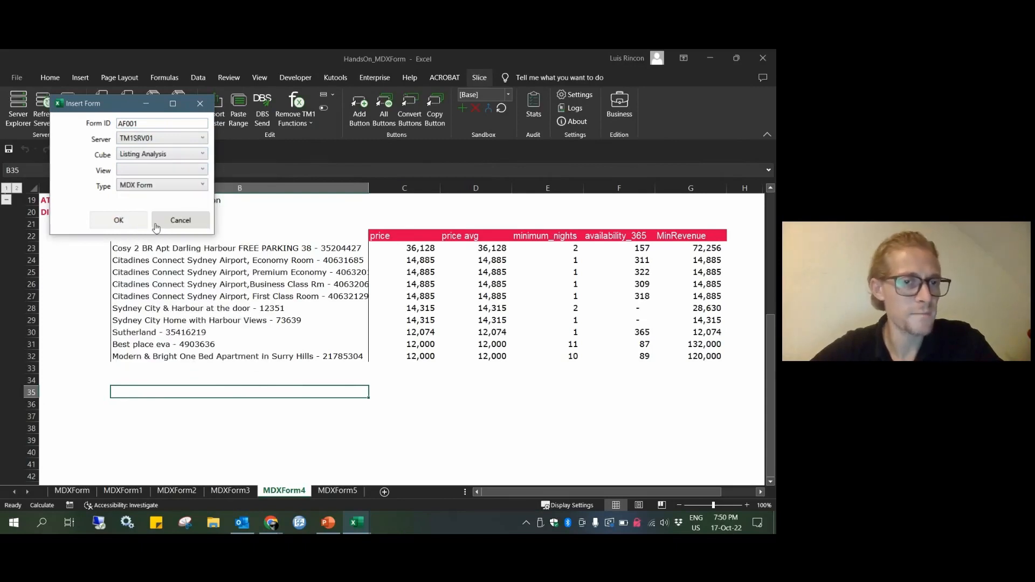
click(203, 170)
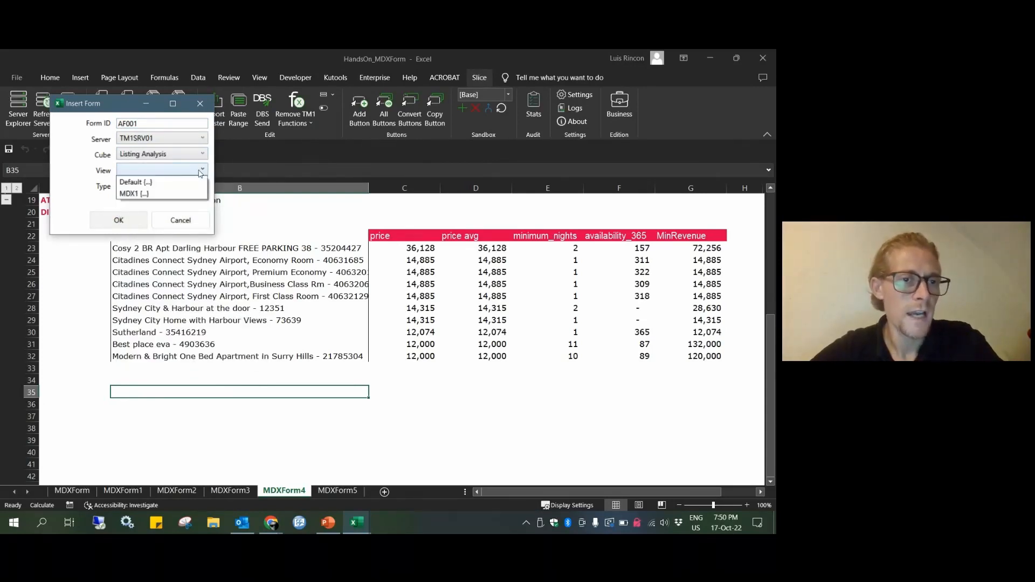
click(145, 194)
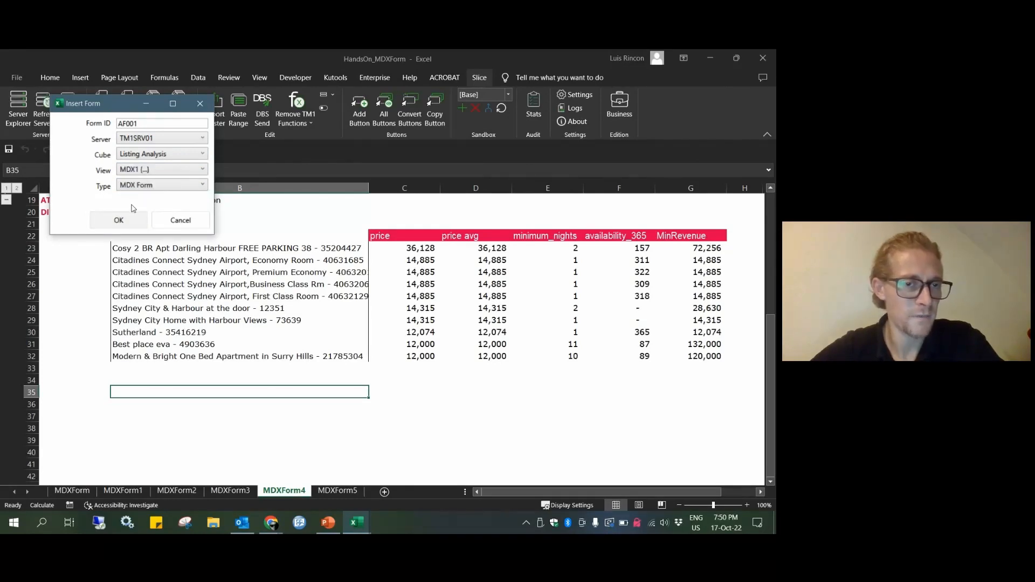
click(121, 219)
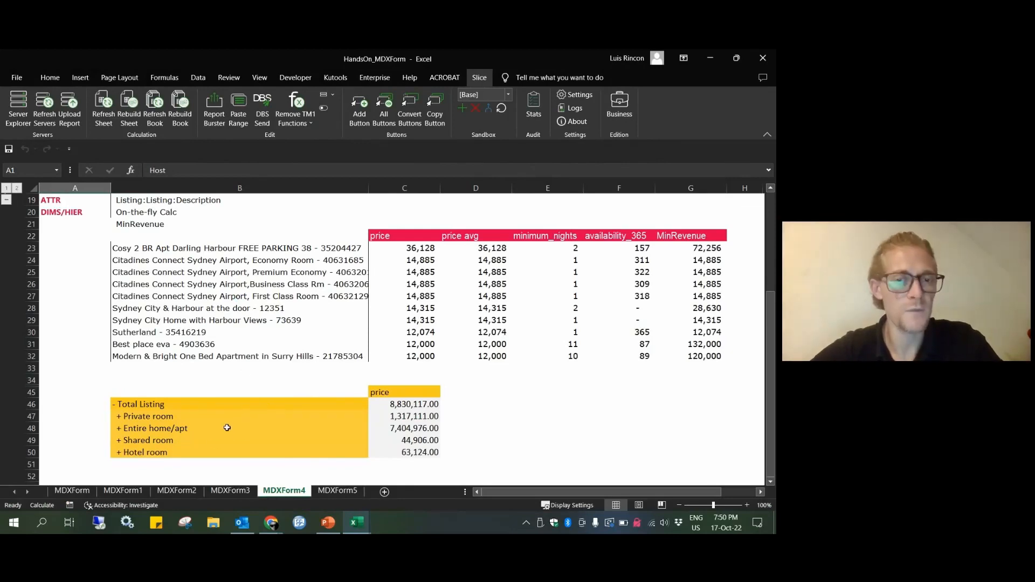
Unhide the new form's definition rows within rows 34 to 52
scroll(222, 387, up, 3)
scroll(243, 426, down, 2)
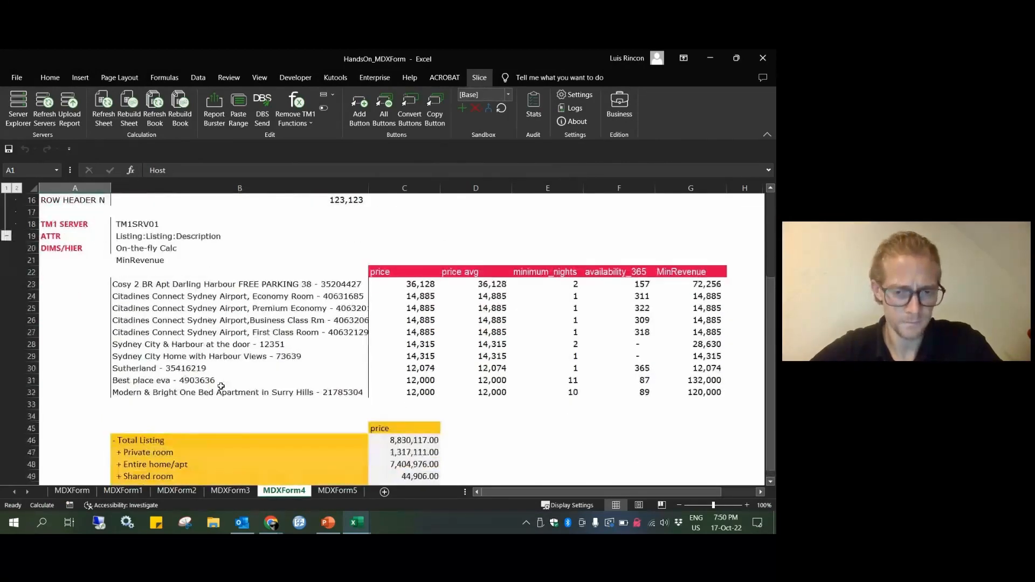
scroll(254, 448, down, 2)
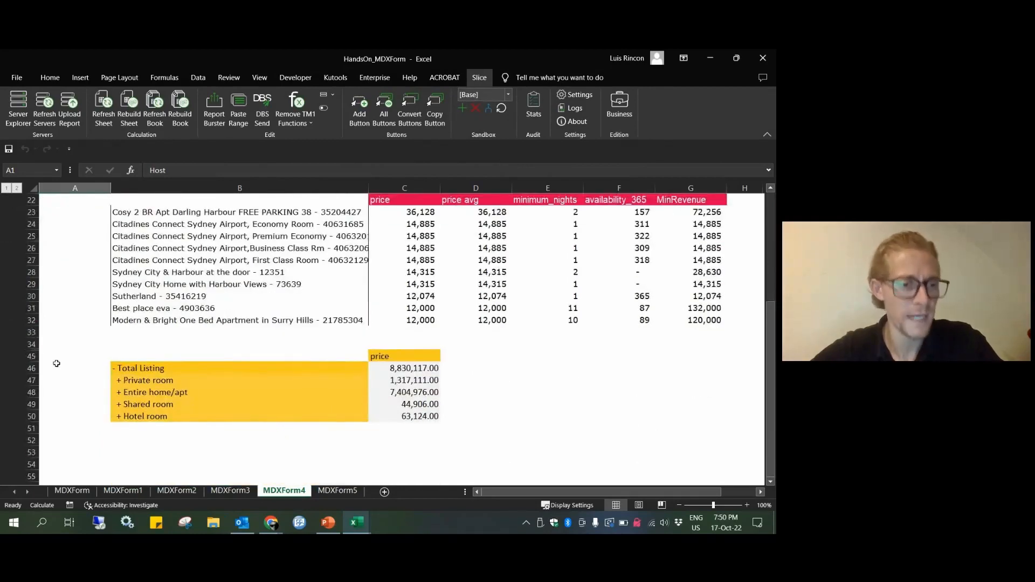
drag(32, 344, 33, 439)
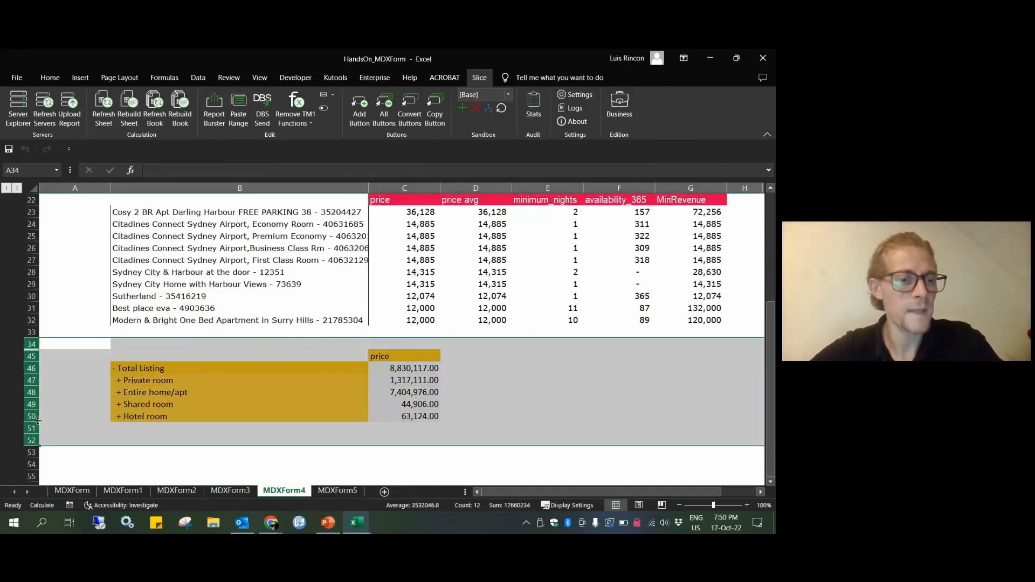
right_click(31, 357)
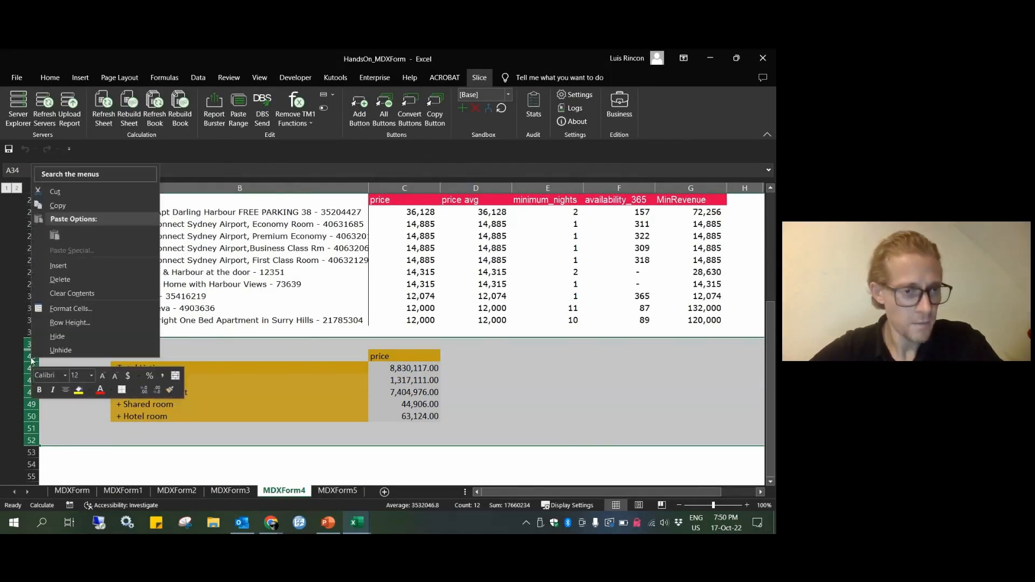
click(61, 350)
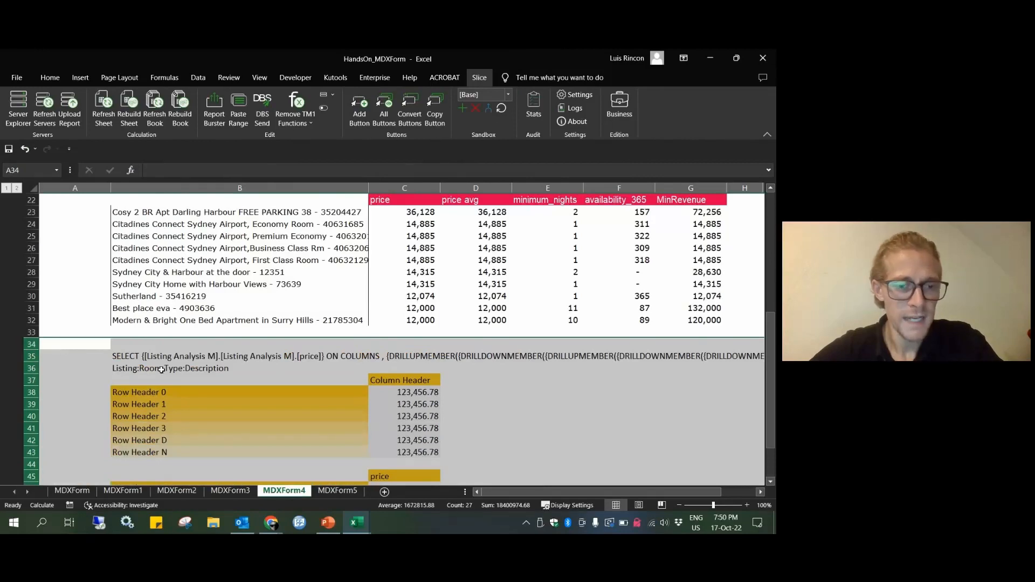
Edit the MDXForm formula in B45 so its format range refers to $A$10:$B$16
scroll(161, 370, down, 2)
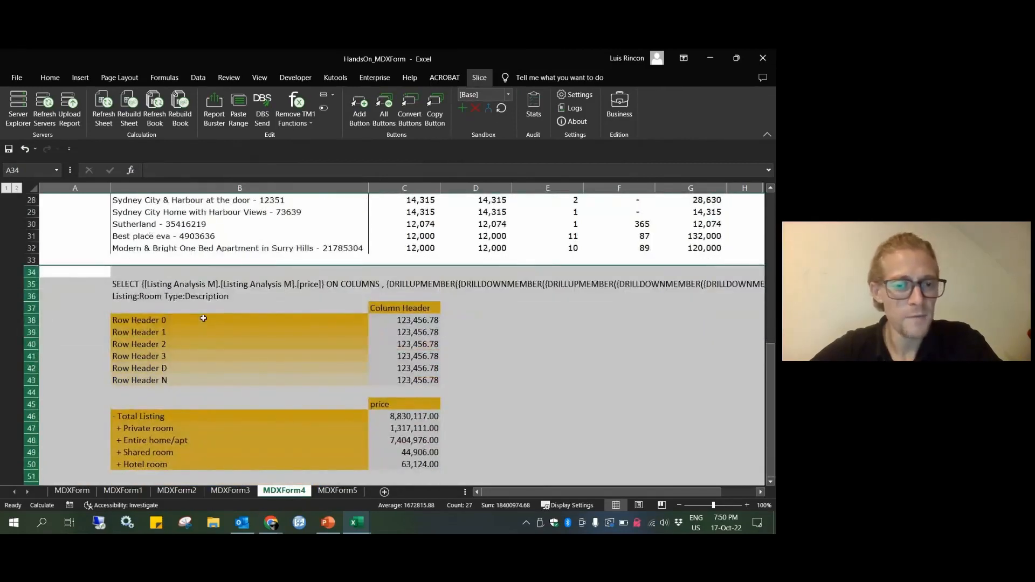
scroll(203, 318, down, 1)
click(175, 368)
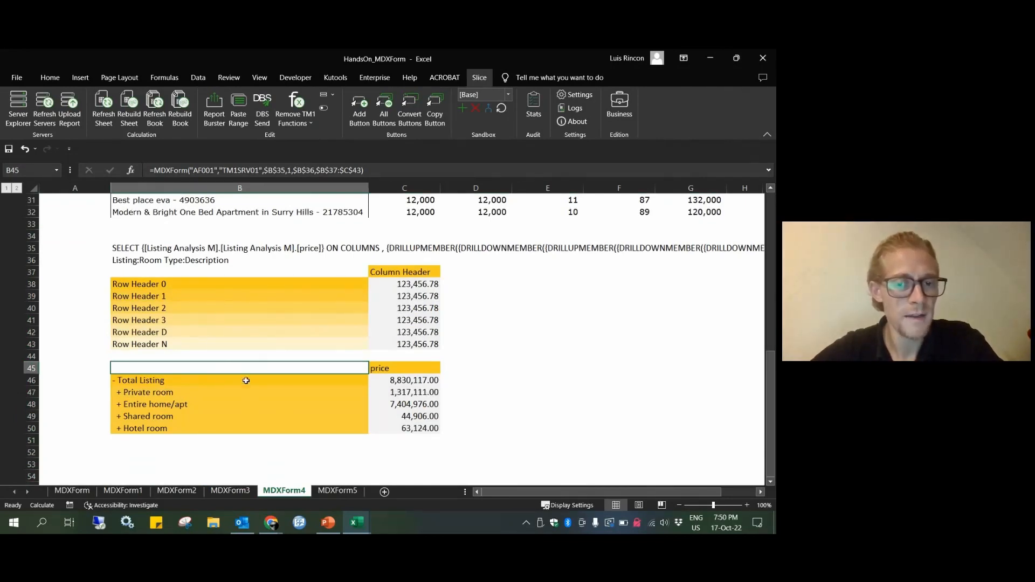
click(167, 170)
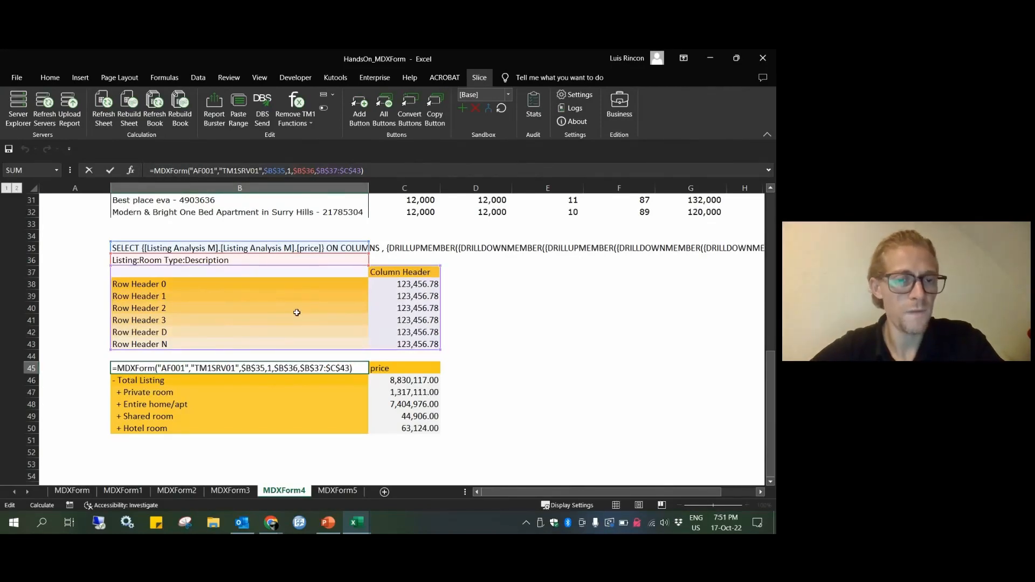
scroll(275, 310, up, 1)
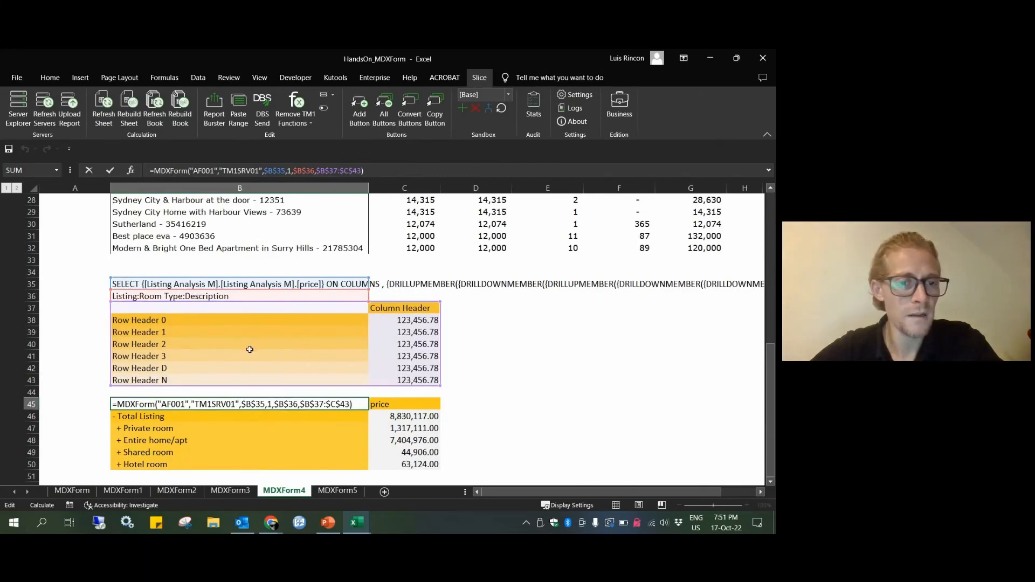
scroll(293, 348, up, 1)
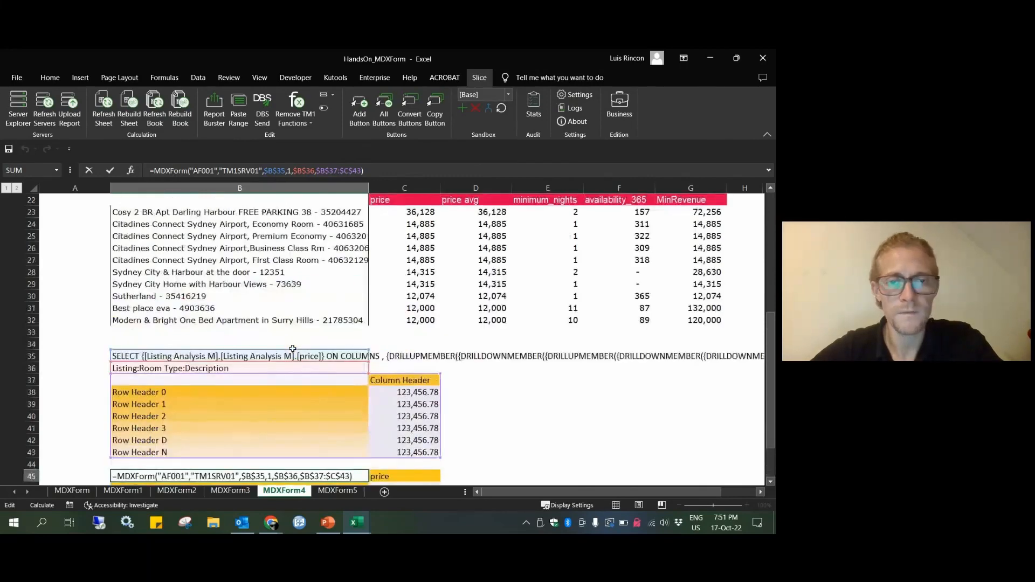
drag(440, 397, 313, 296)
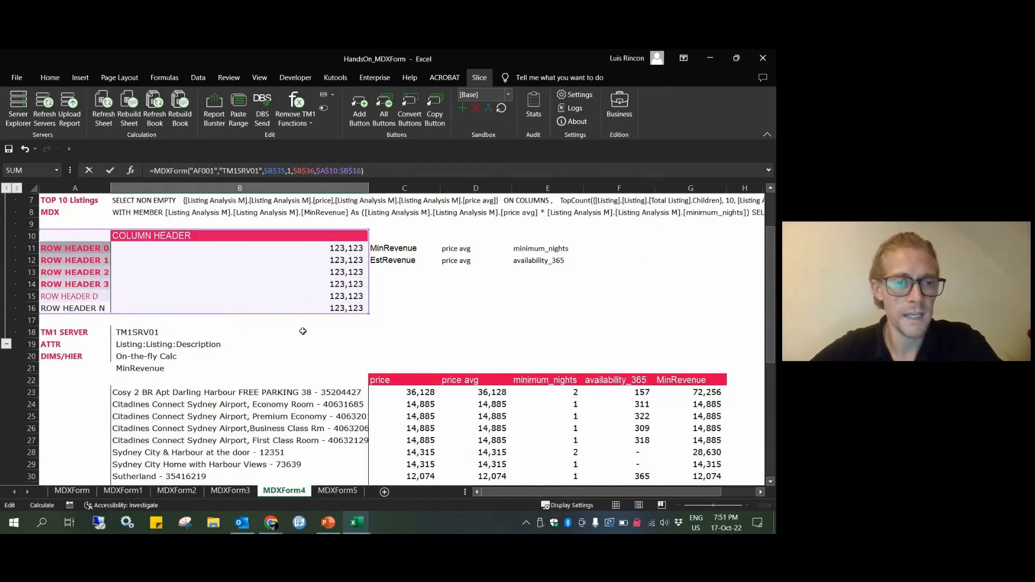
Repoint the B45 formula's attribute reference to $B$19 and its MDX query reference to $B$8, and commit it
scroll(300, 330, down, 7)
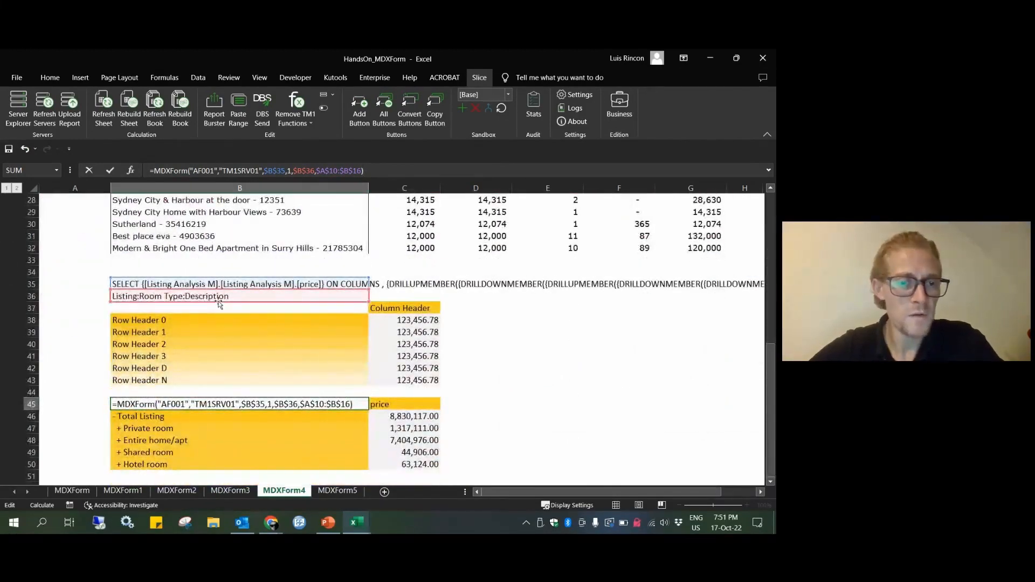
scroll(219, 301, up, 2)
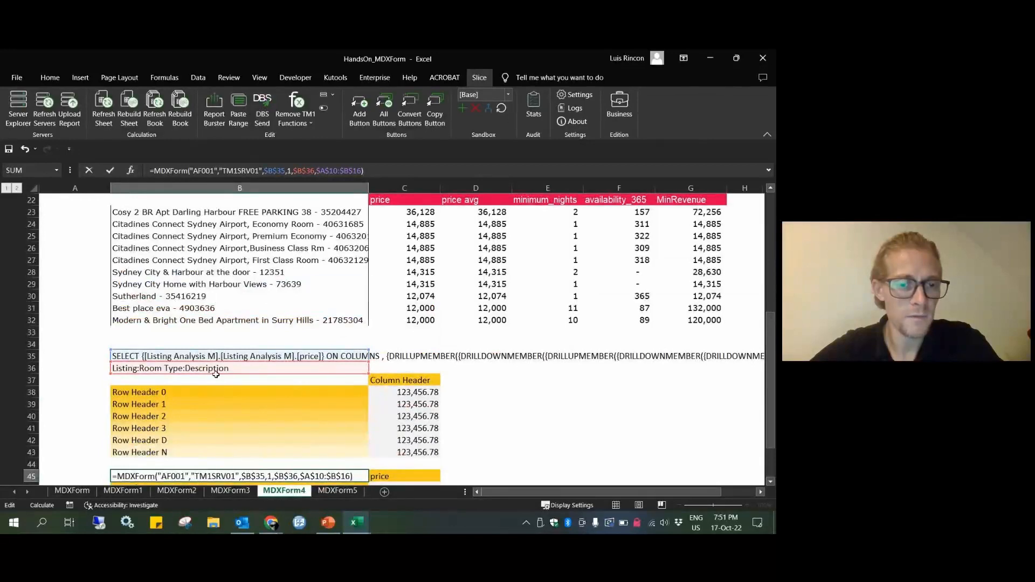
drag(209, 375, 217, 253)
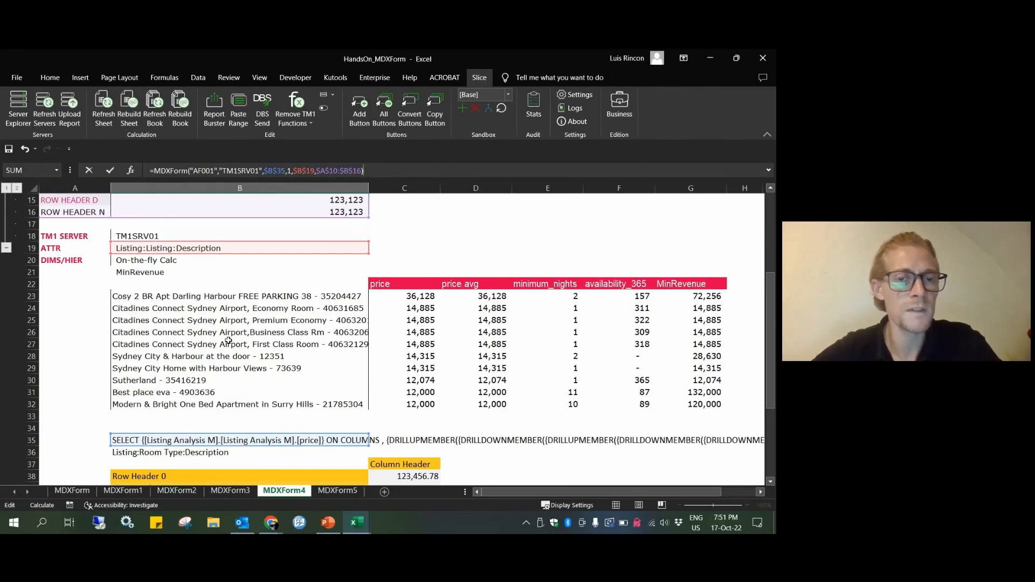
scroll(228, 340, down, 3)
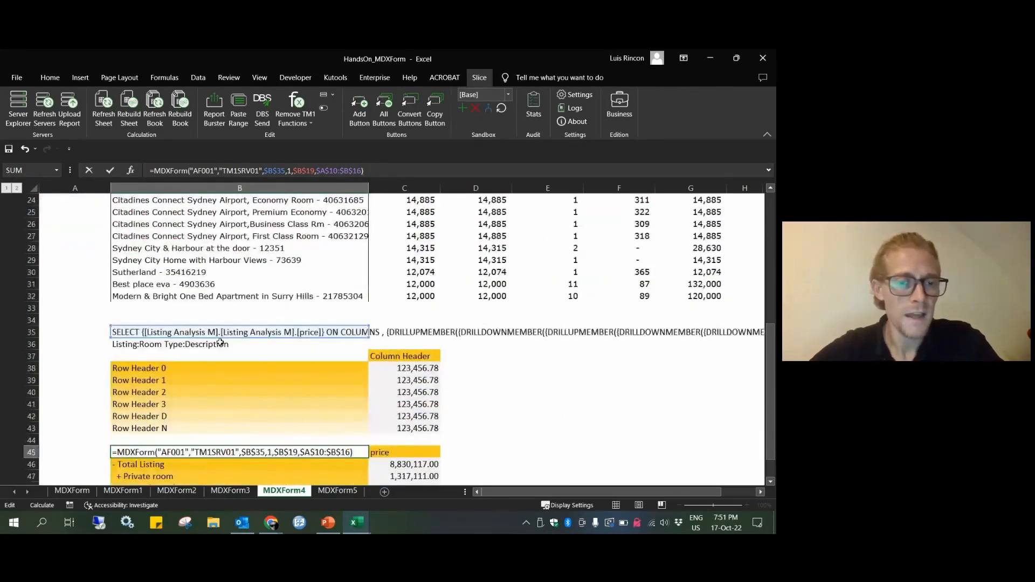
drag(207, 340, 249, 230)
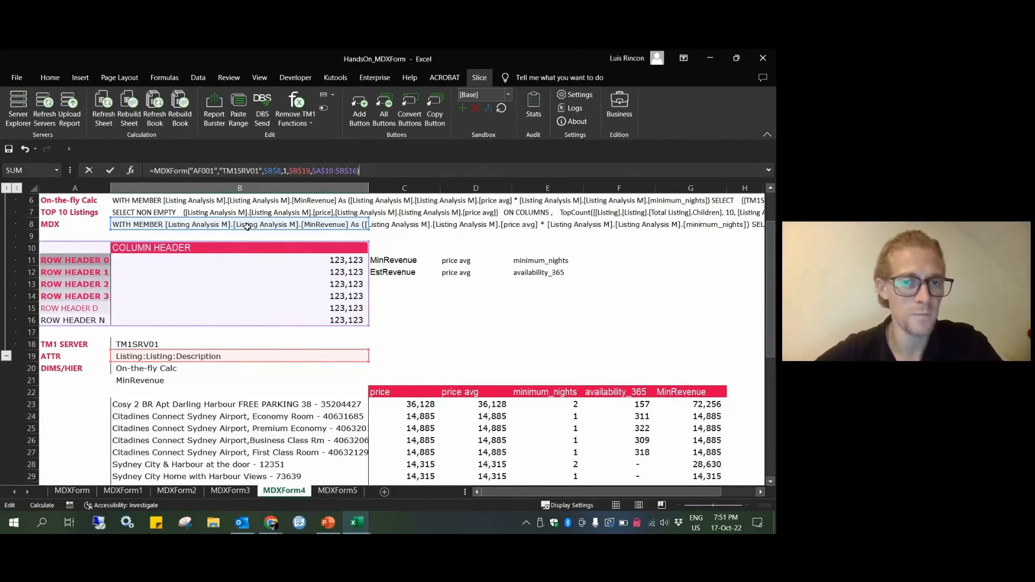
key(Return)
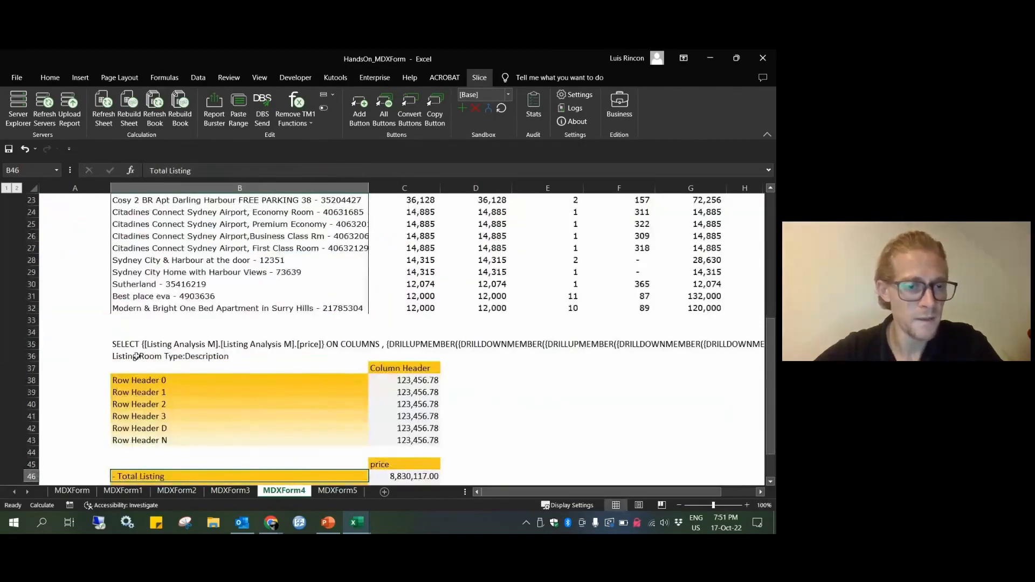
Delete rows 35 to 44, which hold the new form's own query, attribute and format definitions
click(38, 345)
drag(38, 345, 30, 453)
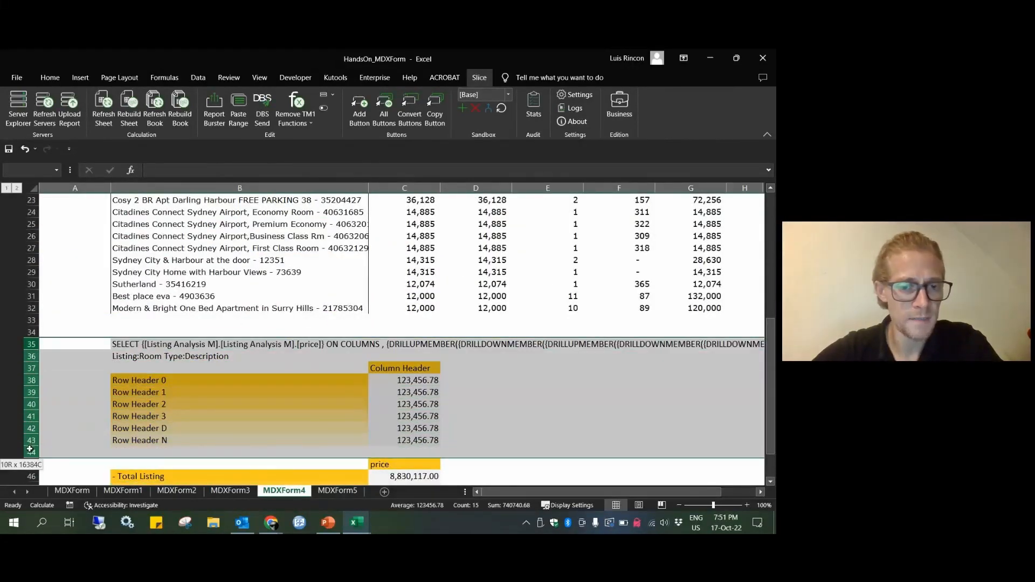
right_click(33, 357)
click(70, 277)
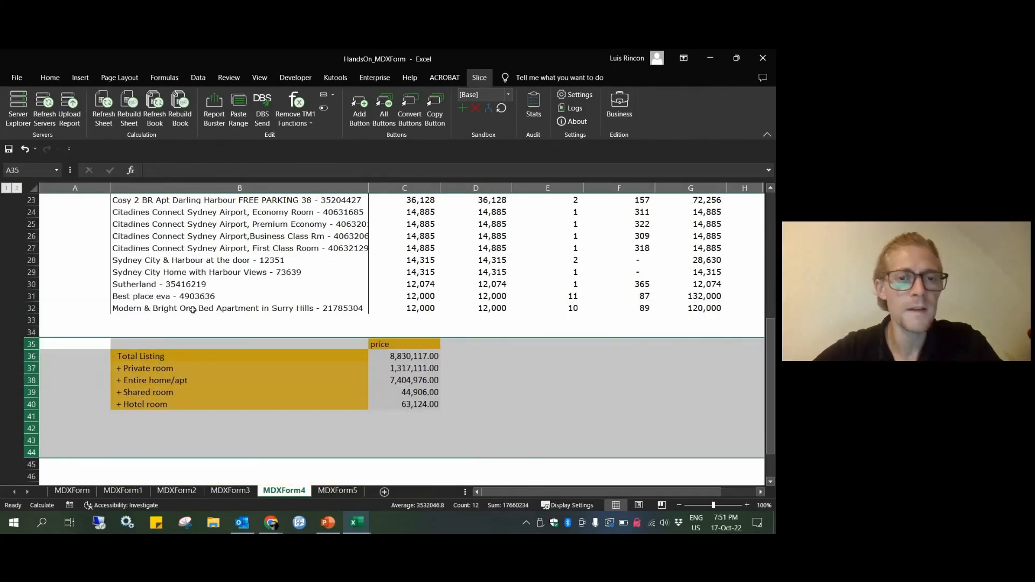
Rebuild the sheet and check the second form below the original listings table
scroll(192, 310, up, 7)
scroll(355, 393, down, 6)
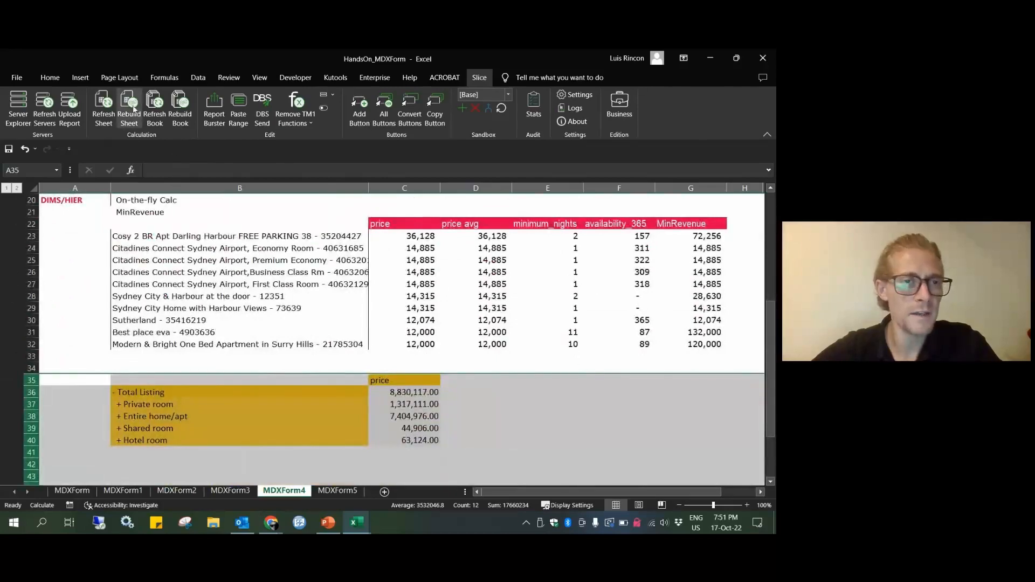
click(131, 108)
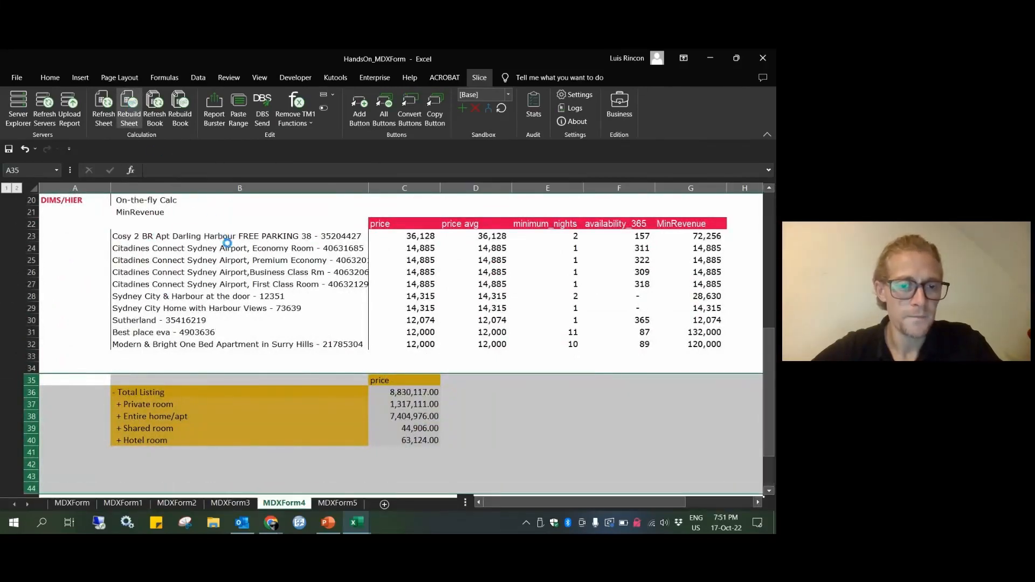
scroll(259, 298, down, 1)
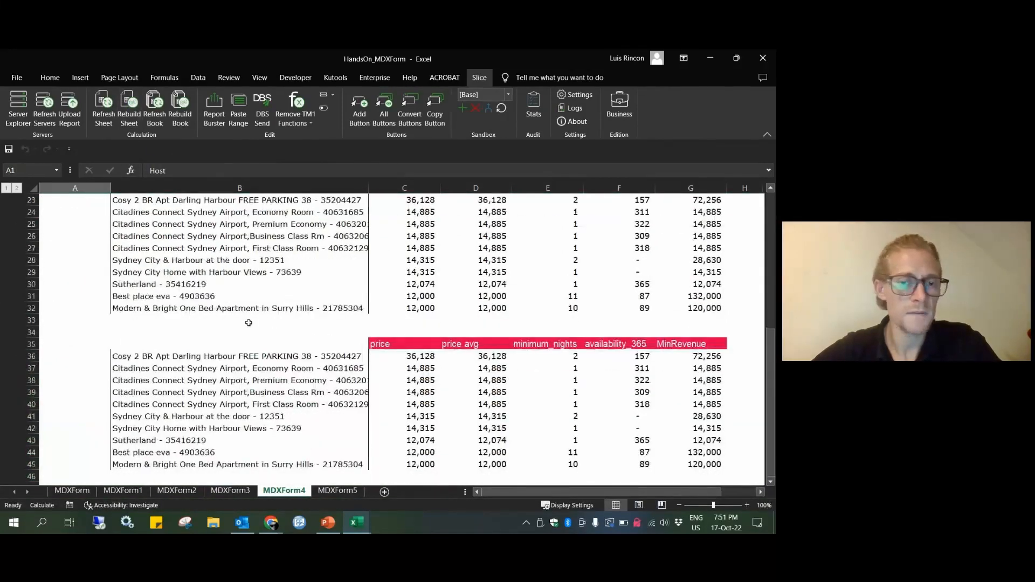
Set the DIMS/HIER selection in B20 to Room Type and rebuild the sheet so both stacked forms use it
scroll(232, 371, up, 7)
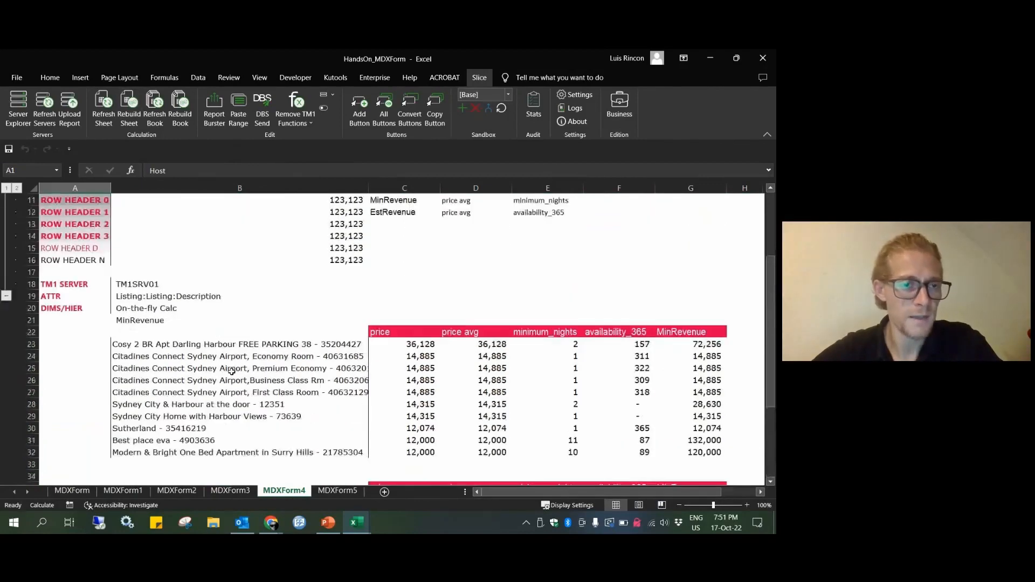
scroll(170, 435, down, 3)
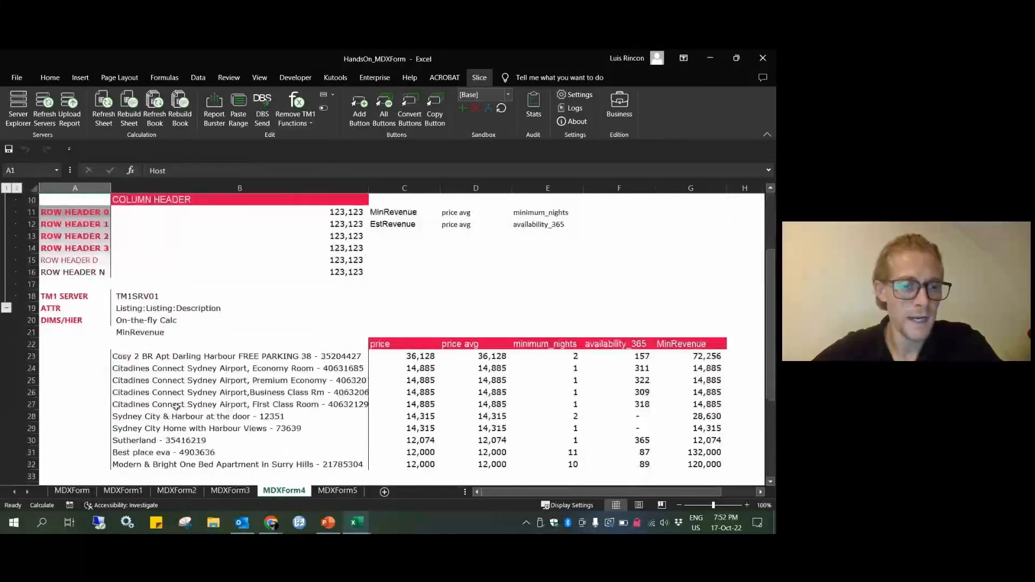
click(172, 319)
click(374, 322)
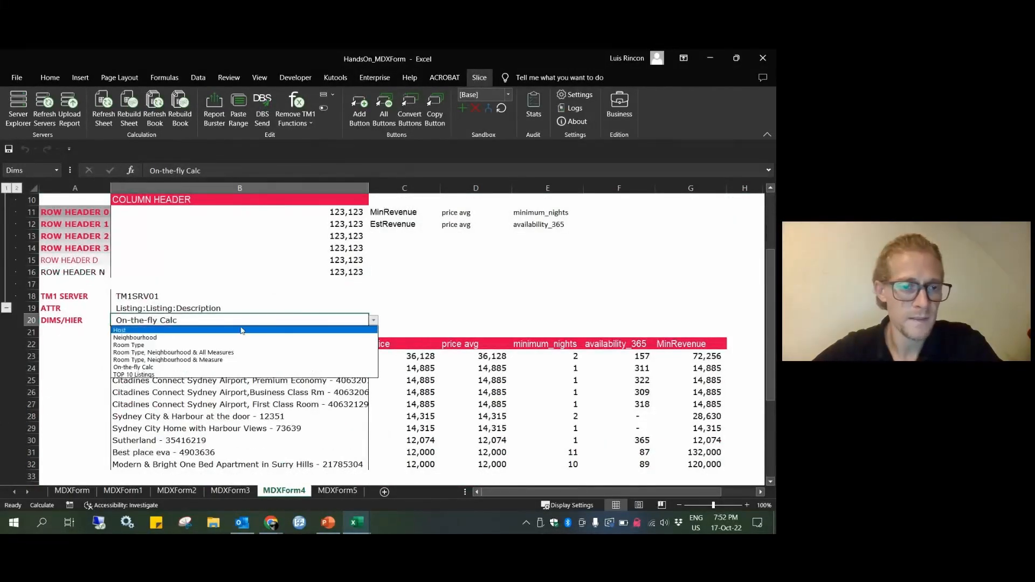
click(162, 345)
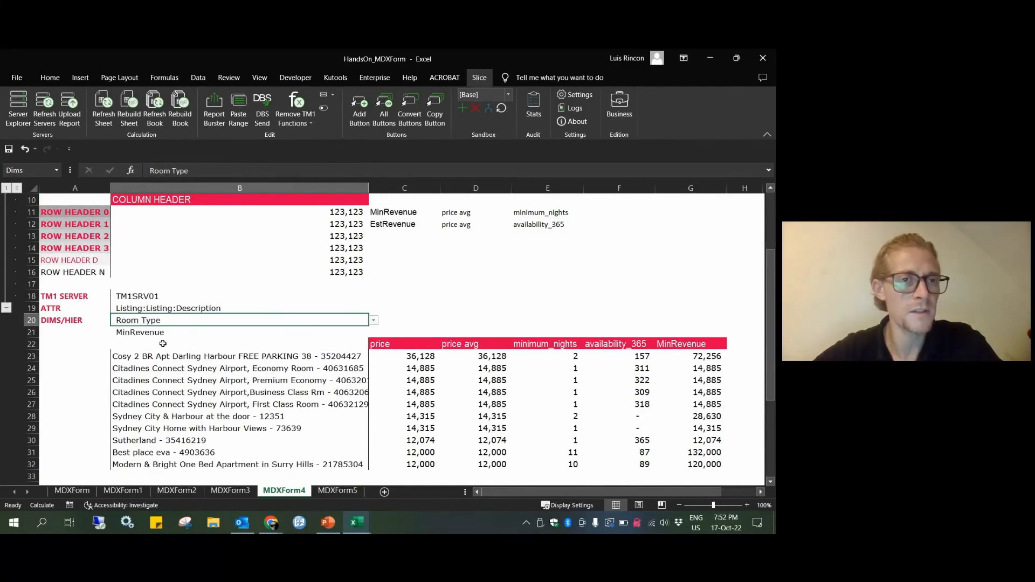
click(131, 111)
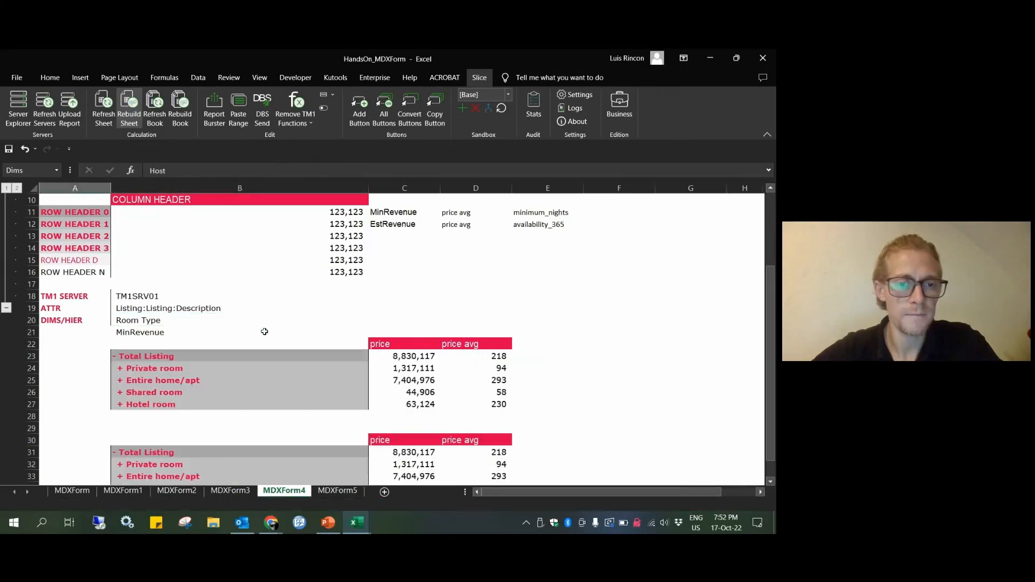
Expand Hotel room in the second form and in the first form to show its individual listings
scroll(262, 333, down, 3)
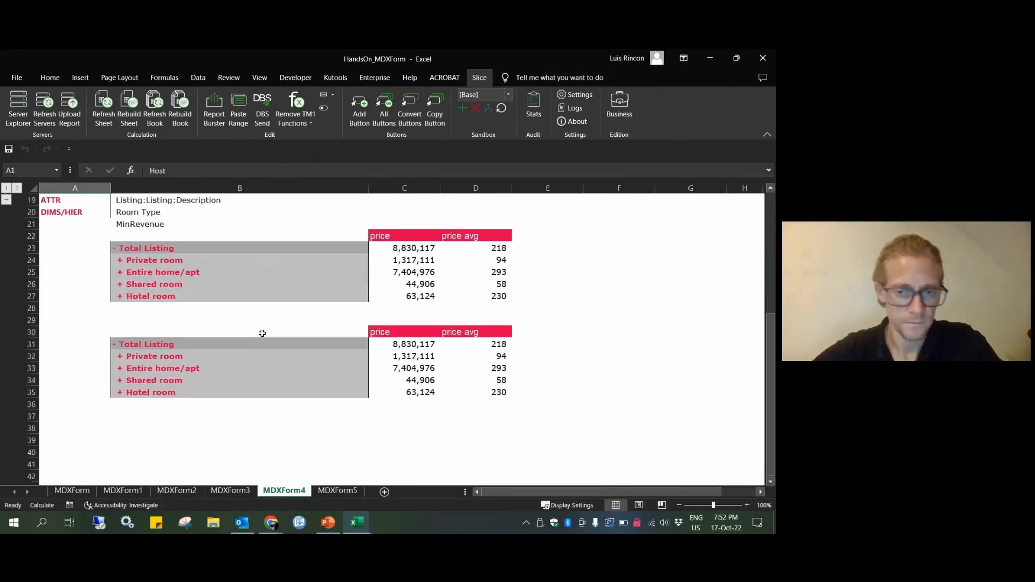
double_click(134, 394)
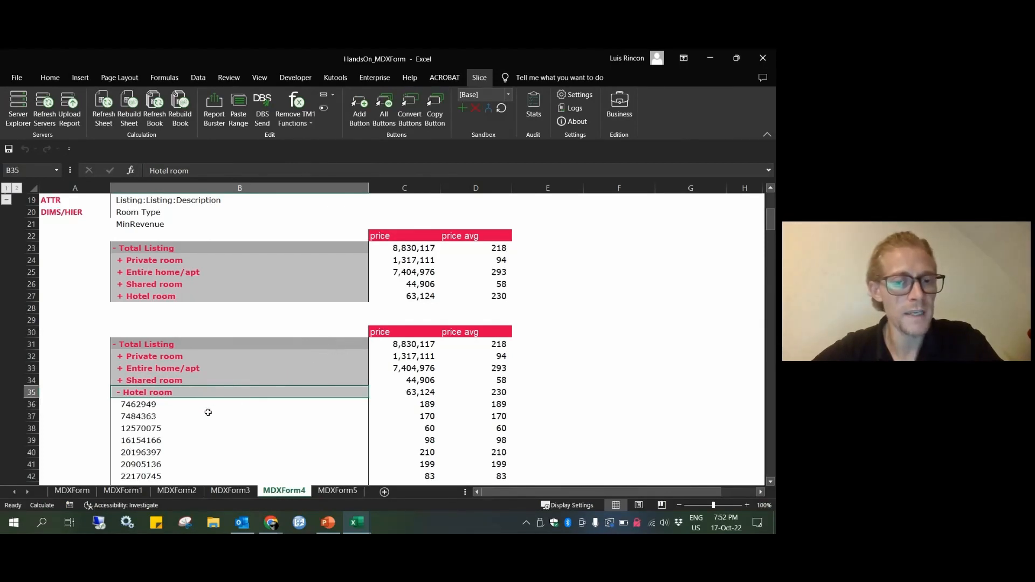
double_click(127, 296)
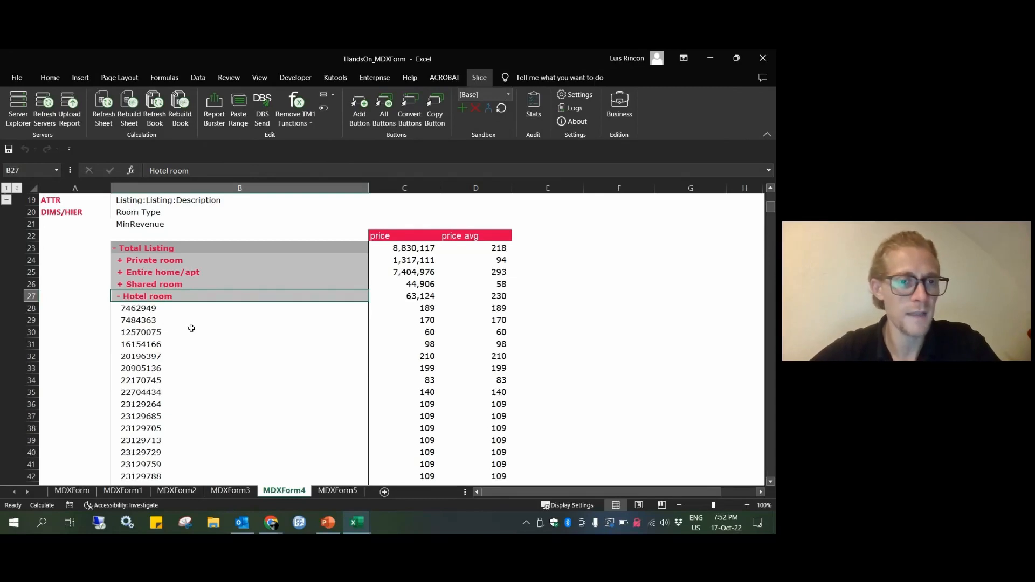
scroll(191, 328, up, 4)
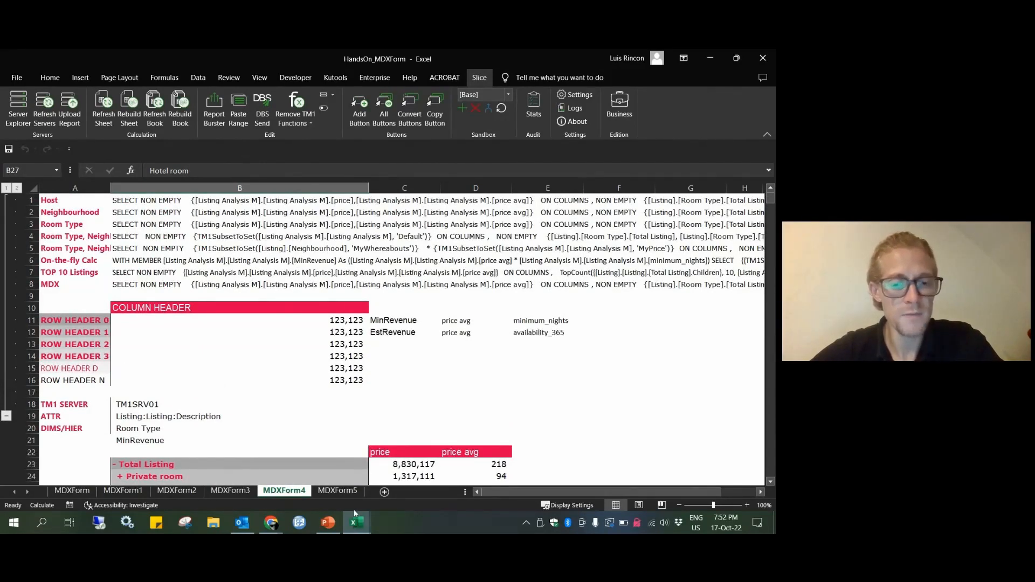
Open the MDXForm5 sheet, set its DIMS/HIER selection to Room Type, Neighbourhood & Measure, and rebuild the sheet
click(339, 493)
click(128, 110)
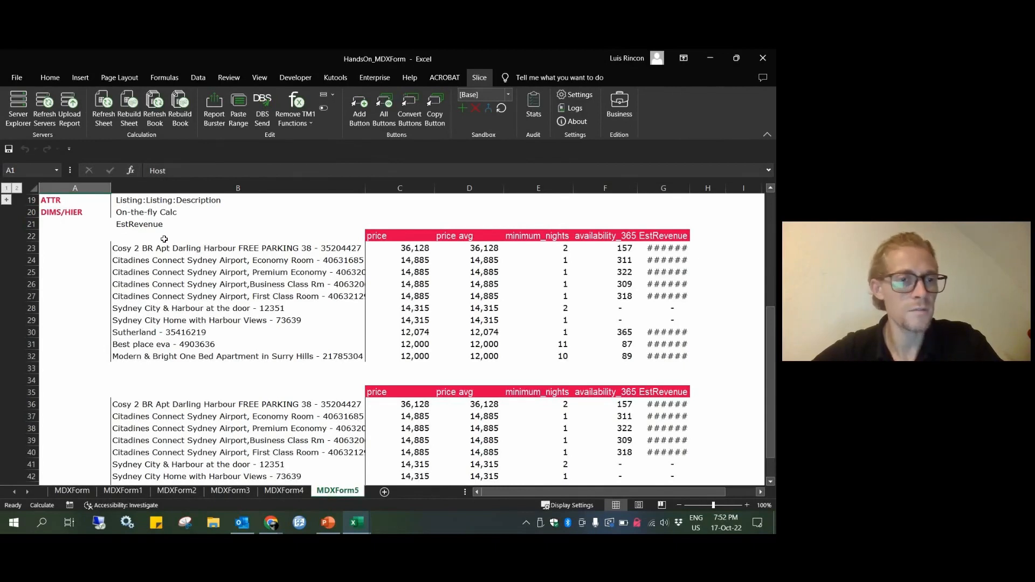
click(158, 215)
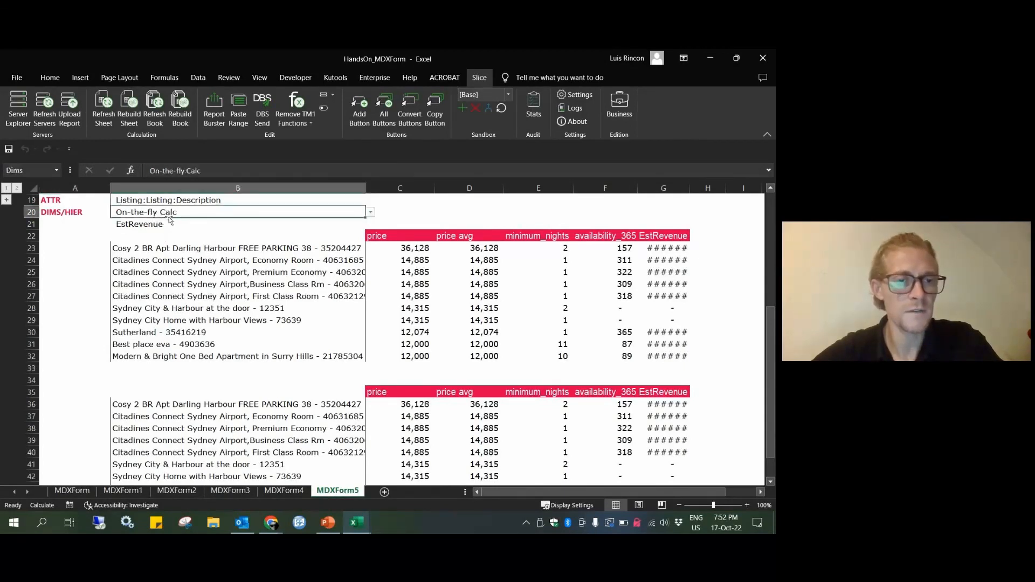
click(370, 213)
click(198, 251)
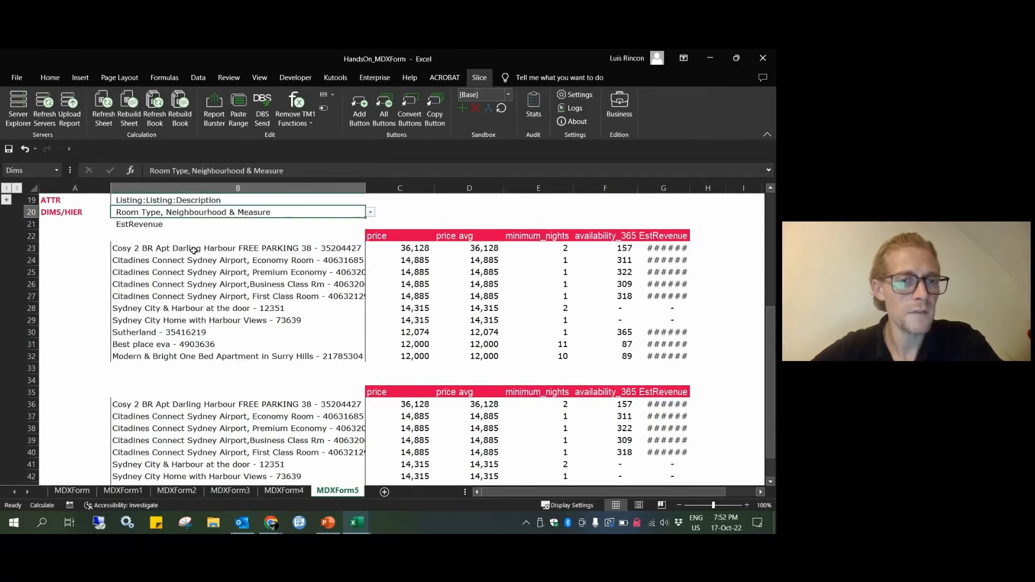
click(130, 125)
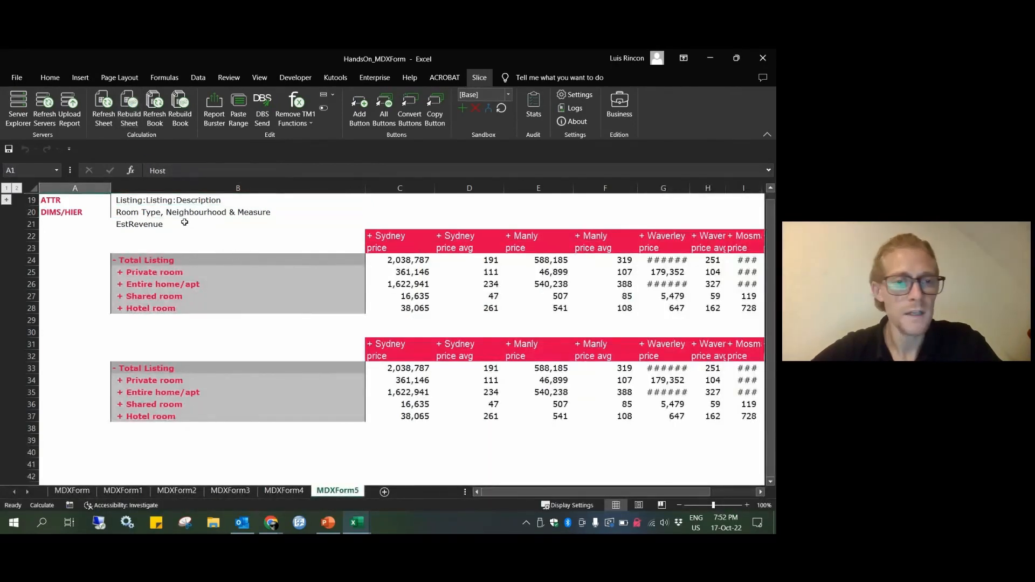
Change the DIMS/HIER selection on MDXForm5 to Neighbourhood and rebuild the sheet
click(183, 214)
click(371, 214)
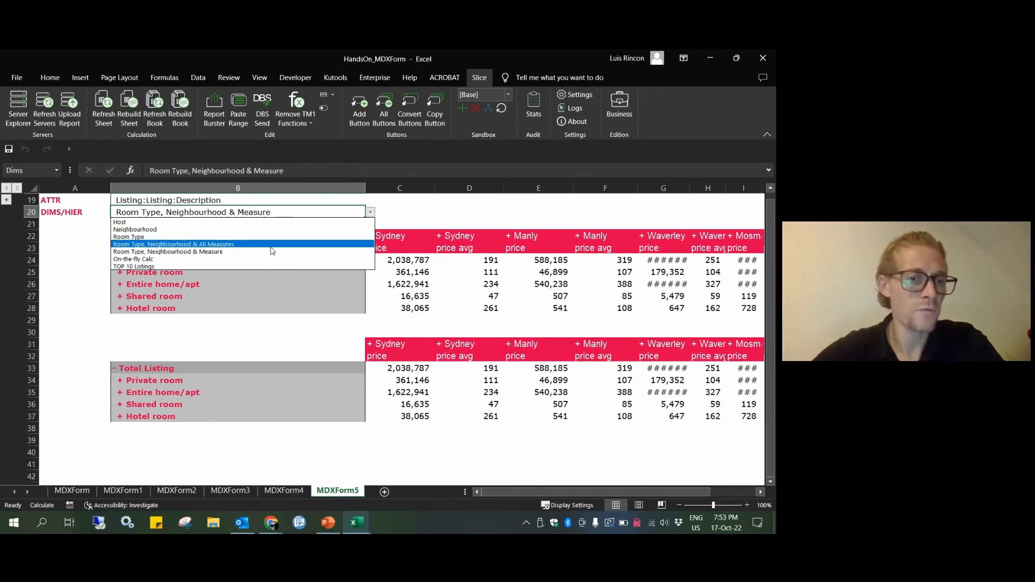
click(157, 230)
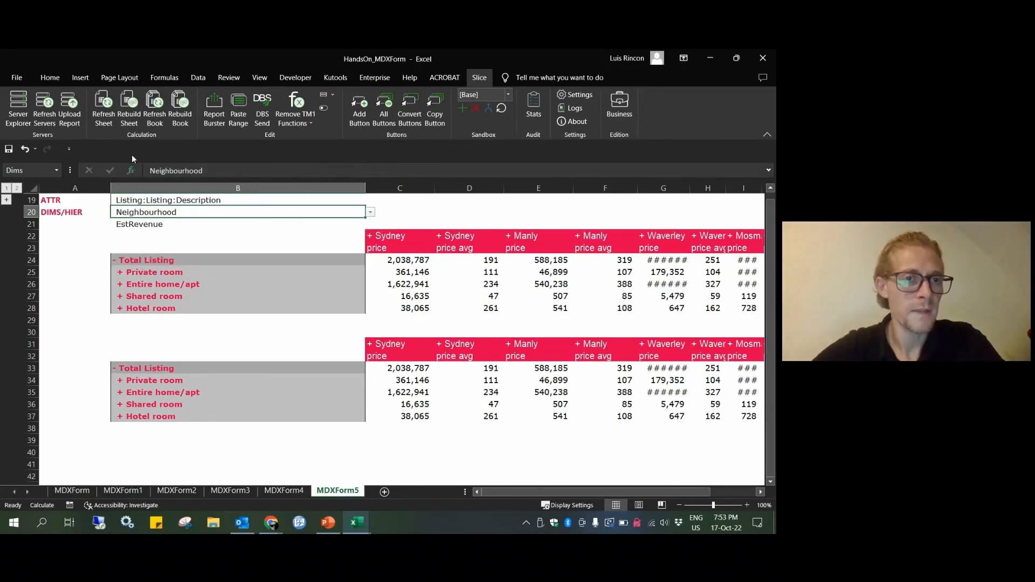
click(128, 111)
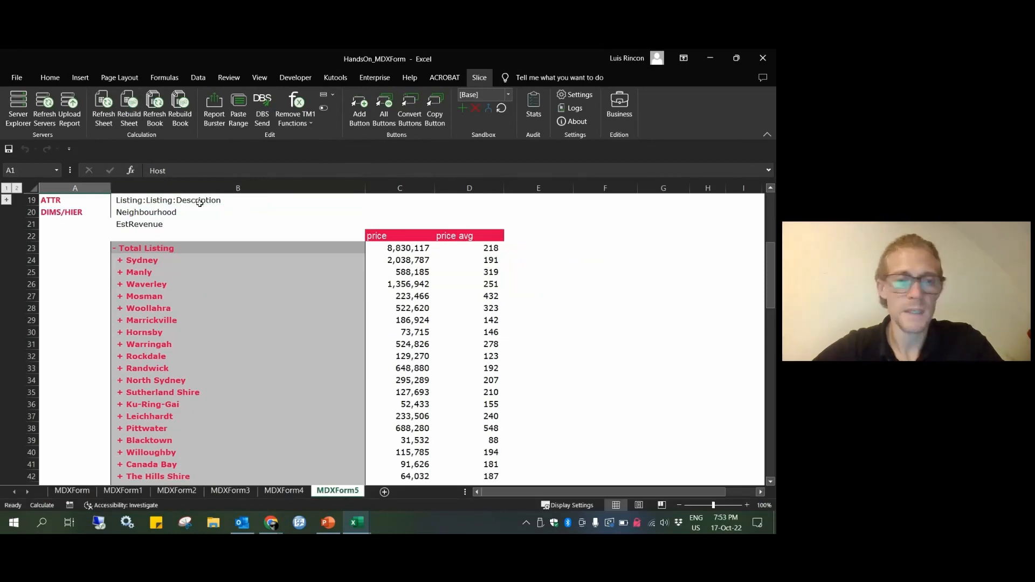
Set the DIMS/HIER selection on MDXForm5 to TOP 10 Listings and rebuild both forms
click(172, 225)
click(232, 212)
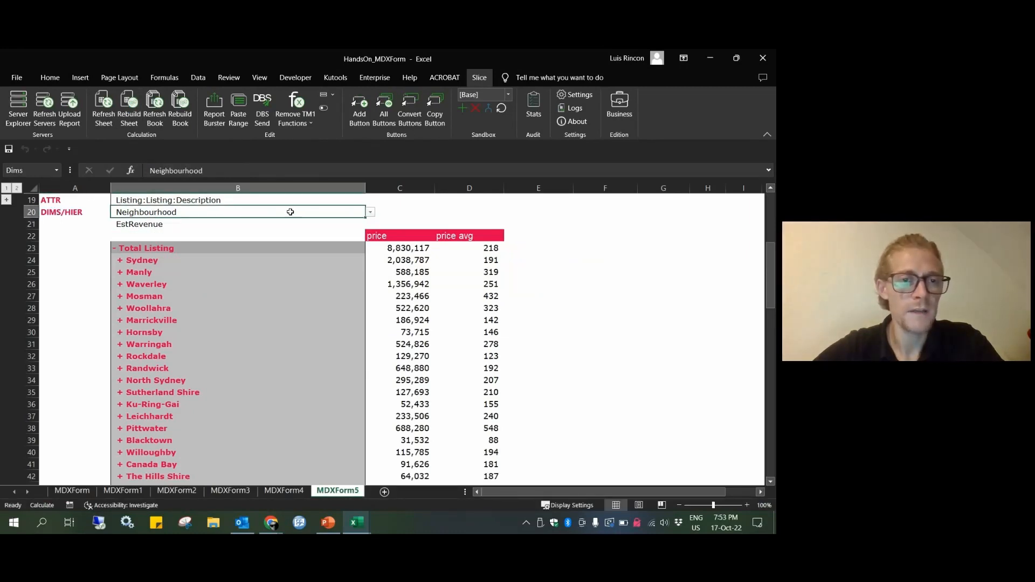
click(370, 213)
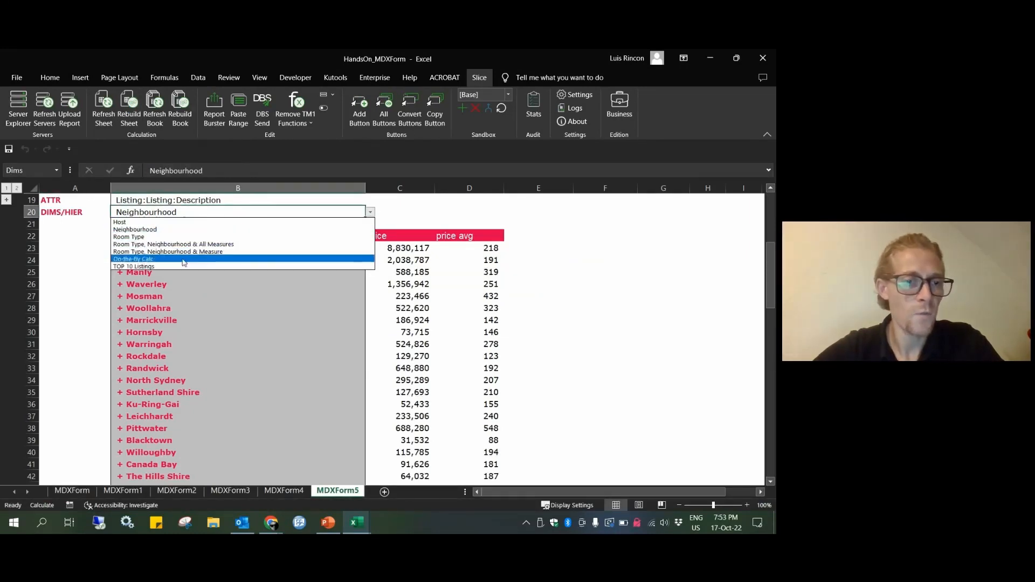
click(140, 266)
click(125, 104)
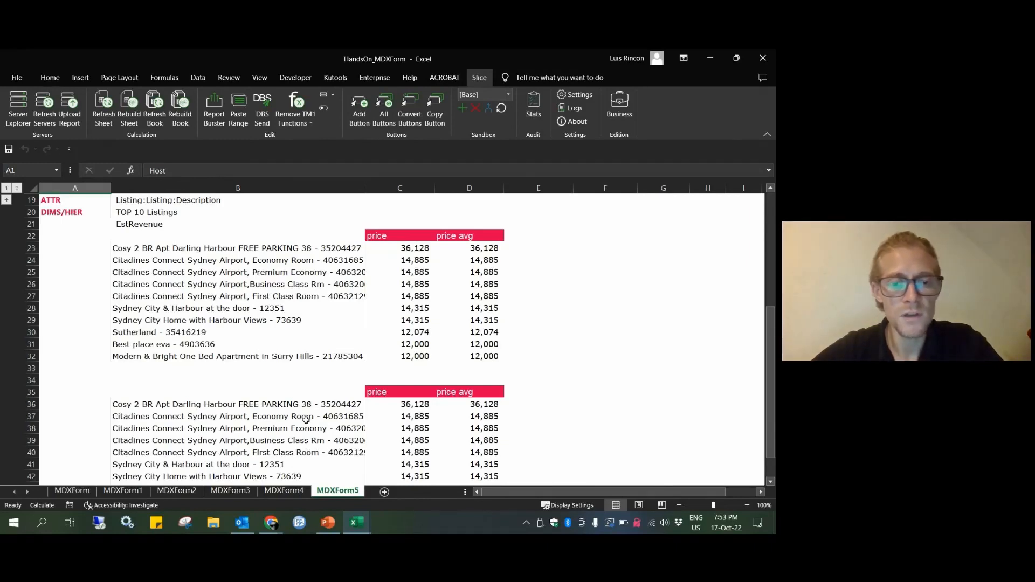
Switch to the PowerPoint presentation, show the Q&A slide full screen, and end the slide show
click(328, 522)
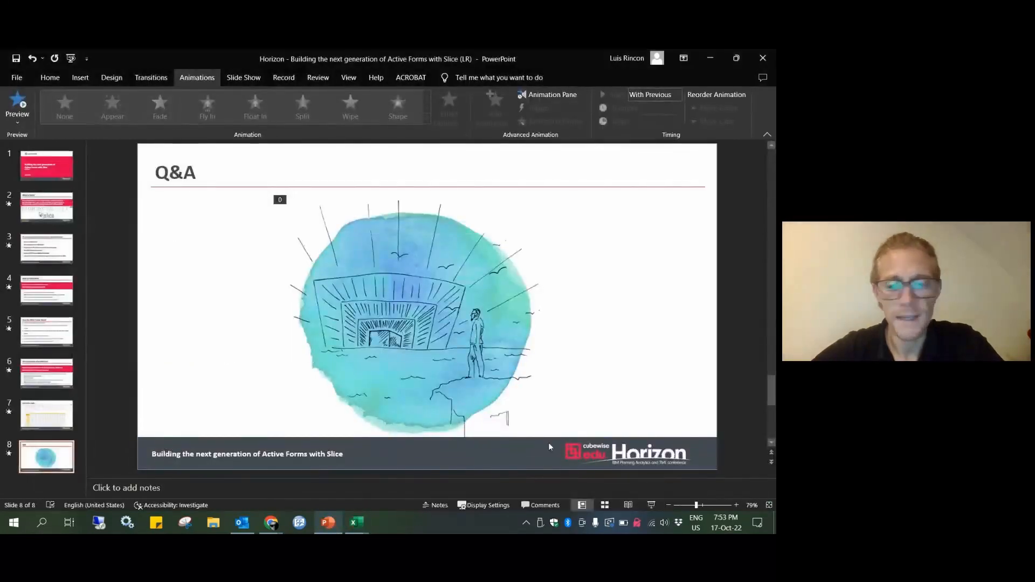
click(651, 504)
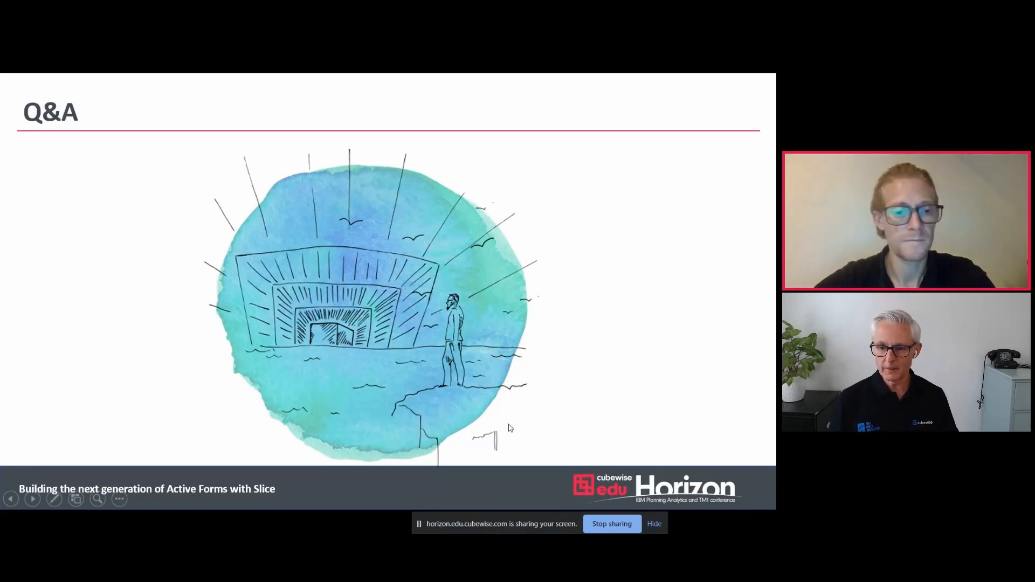
key(Escape)
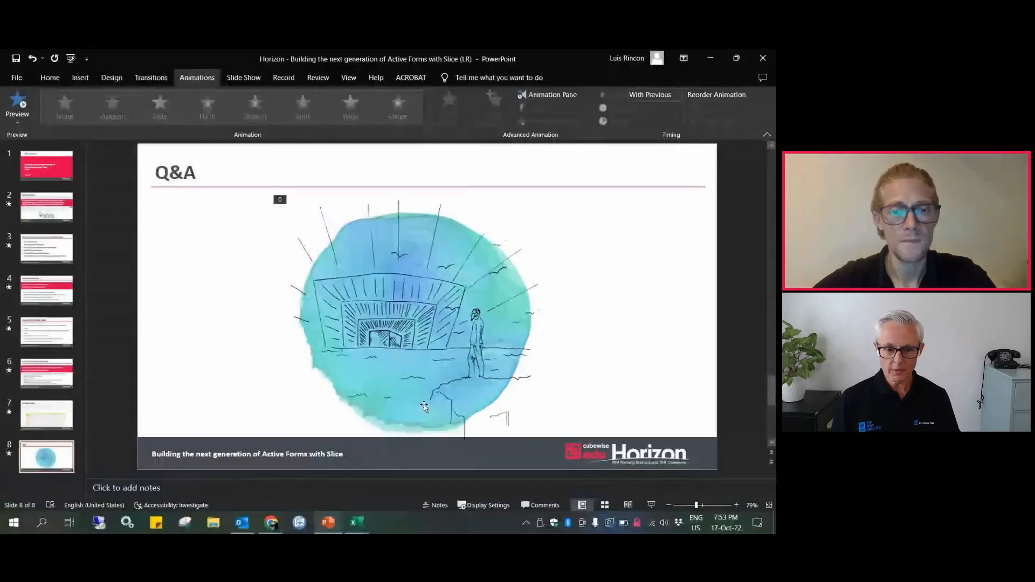
Switch to the BigMarker Webinar Room in Chrome and stop sharing the screen
mouse_move(280, 523)
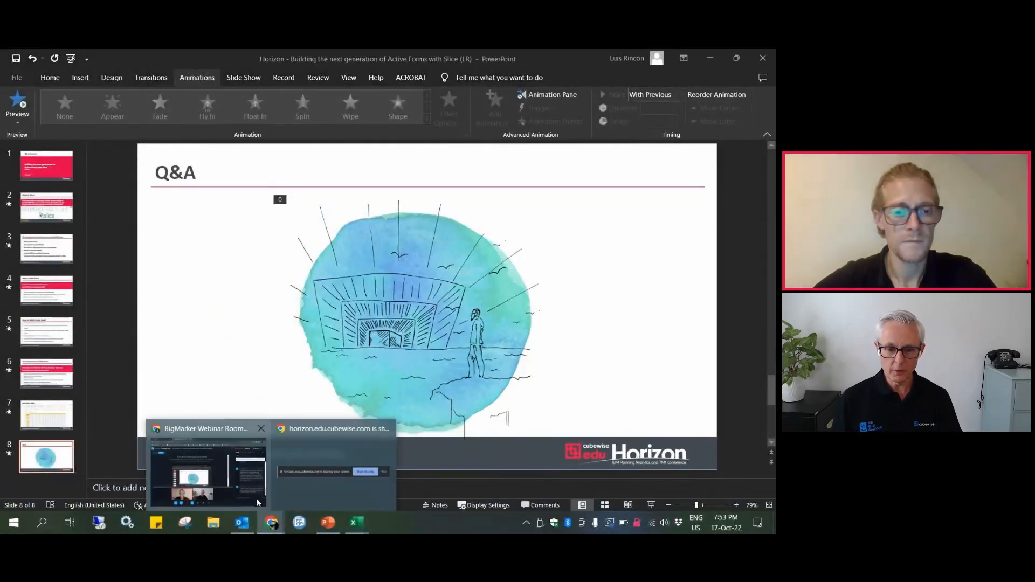
click(226, 492)
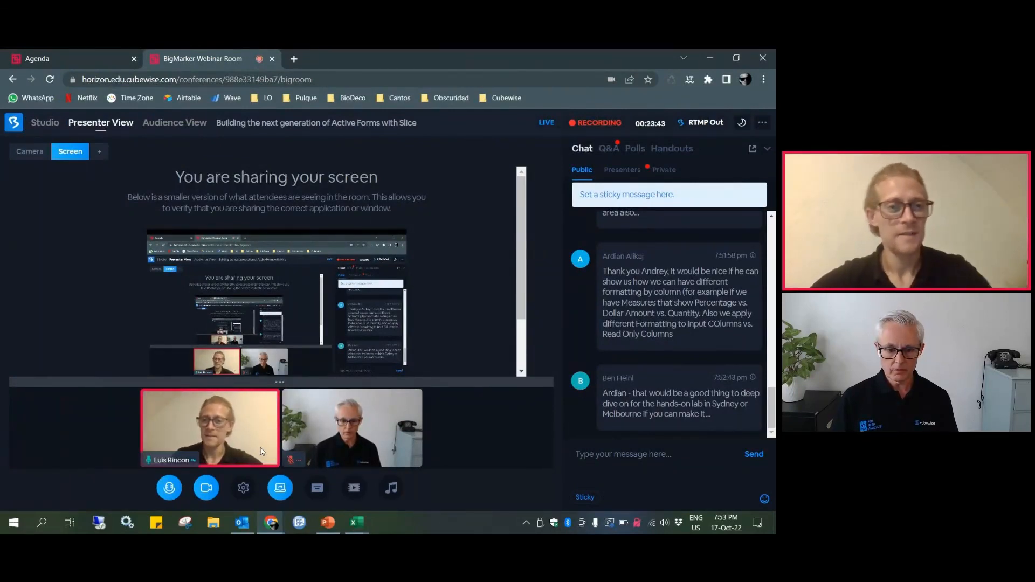
click(280, 494)
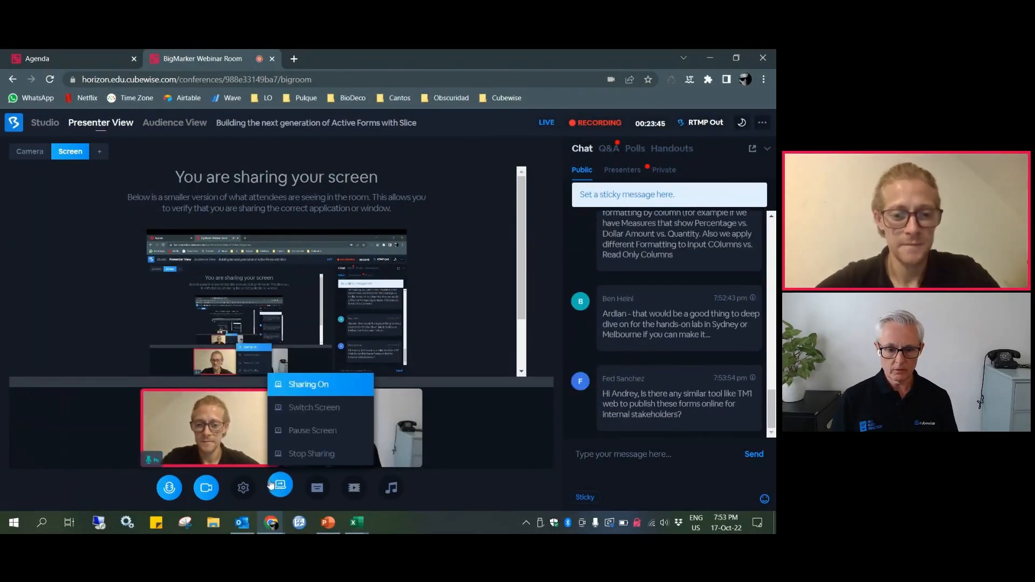
click(305, 453)
click(444, 144)
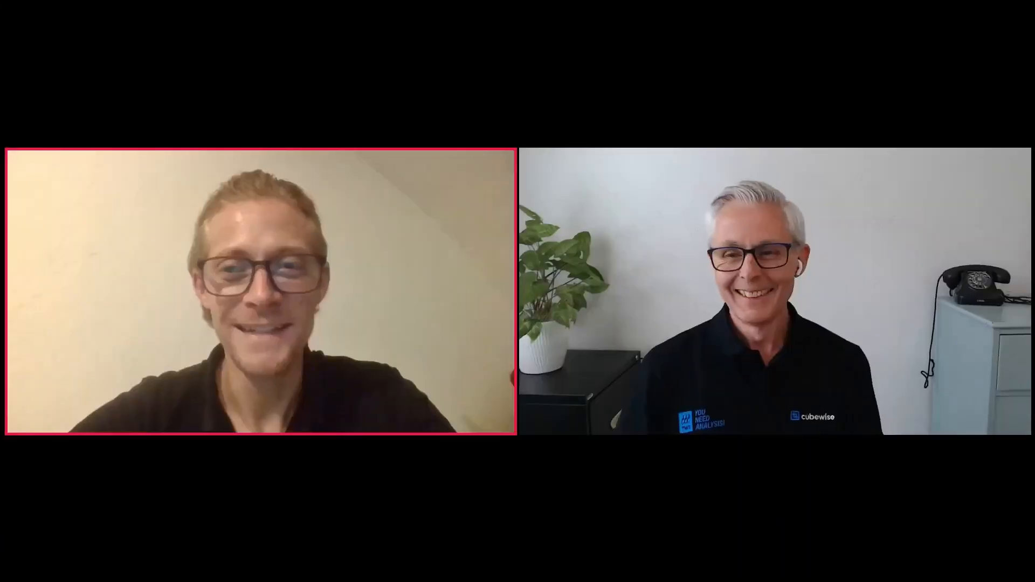